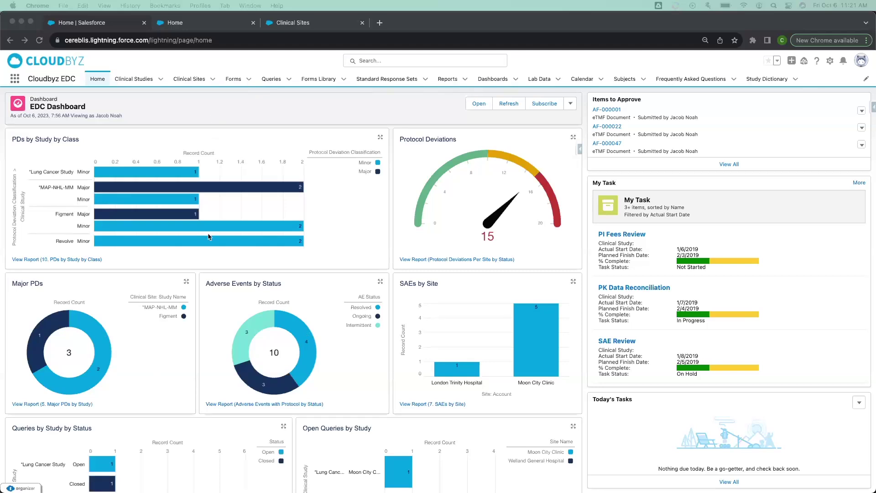
Scroll down through the EDC Dashboard charts and back up again
scroll(208, 237, down, 2)
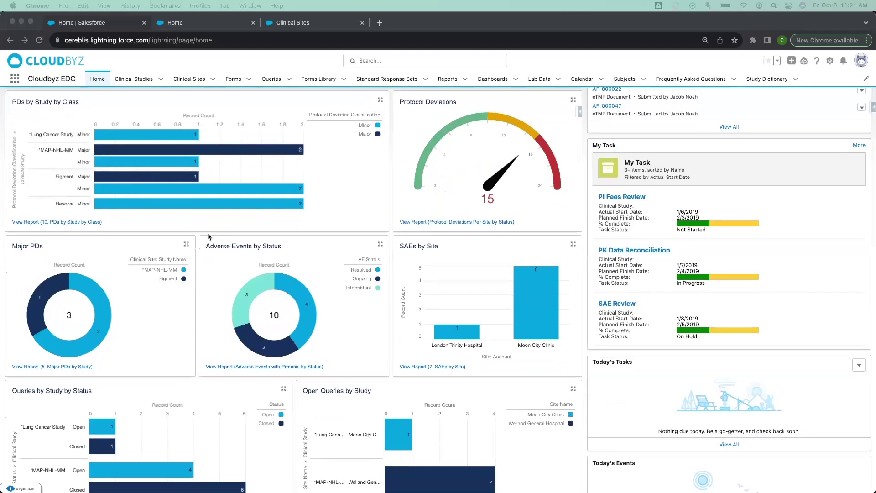
scroll(208, 237, down, 2)
scroll(208, 236, down, 1)
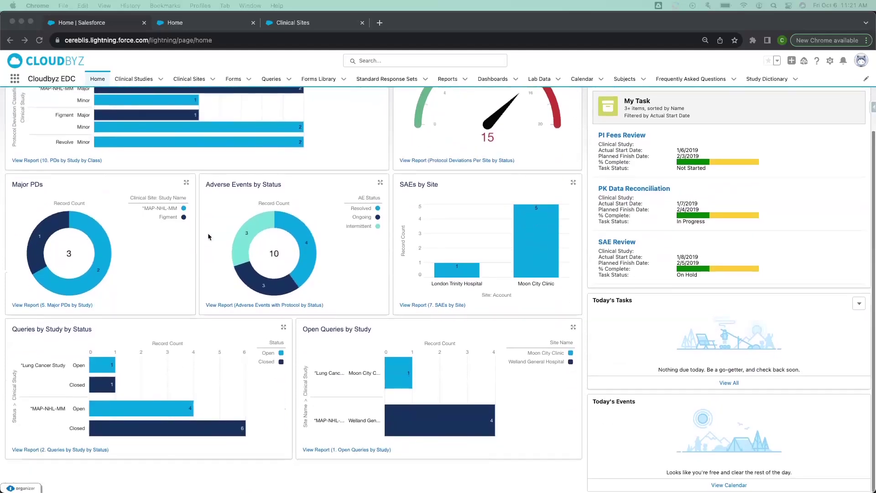
scroll(208, 236, up, 1)
scroll(208, 237, up, 4)
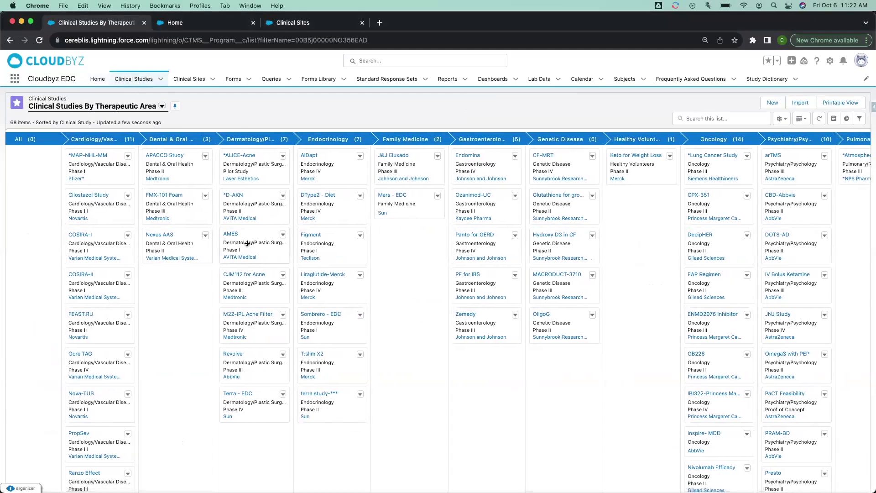
Scroll the Clinical Studies Kanban board right across the therapeutic-area columns, then back left
scroll(247, 243, right, 2)
scroll(247, 243, right, 1)
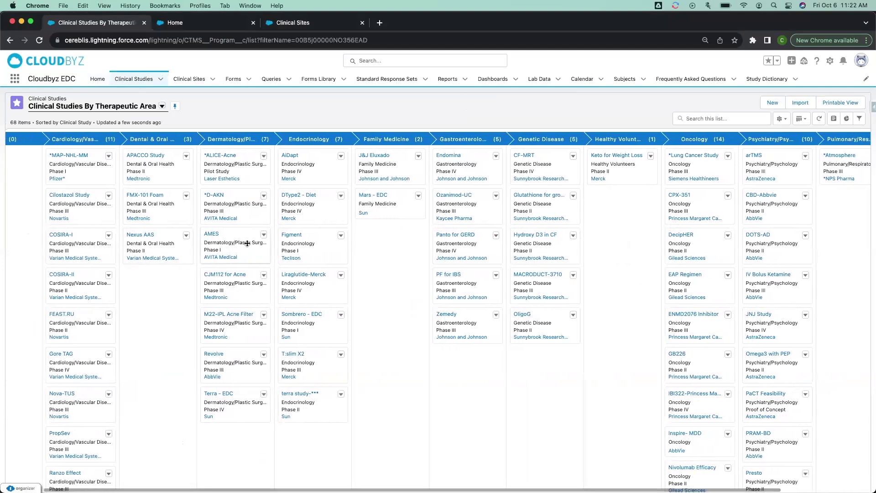
scroll(247, 244, right, 5)
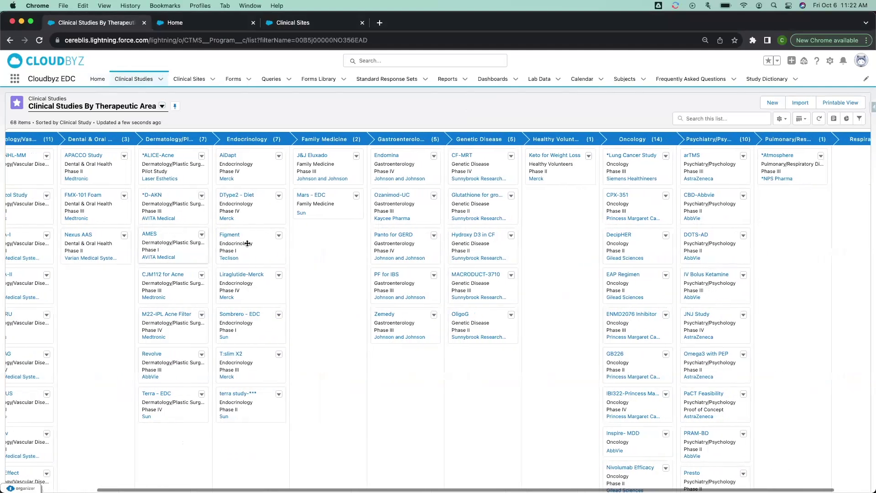
scroll(247, 243, right, 4)
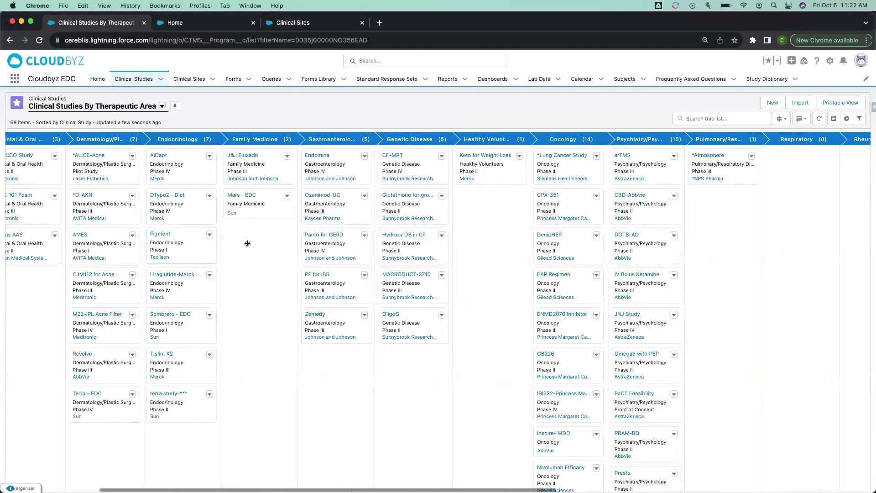
scroll(247, 244, left, 3)
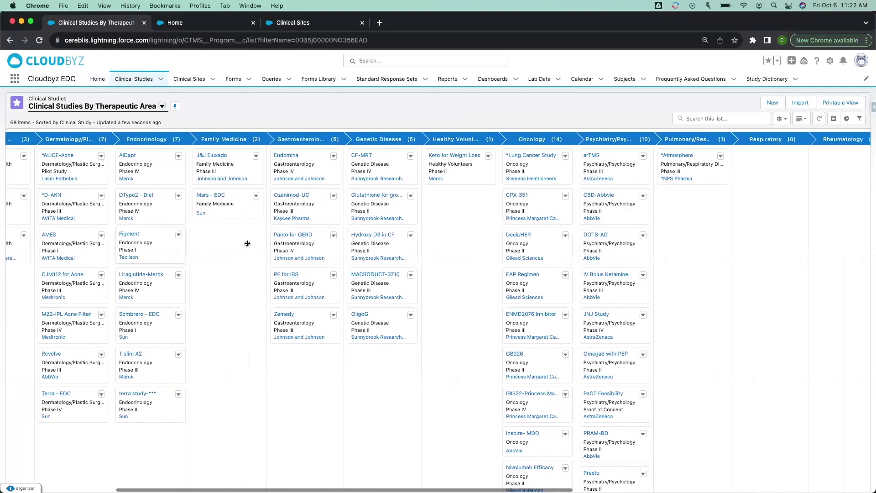
scroll(246, 243, left, 3)
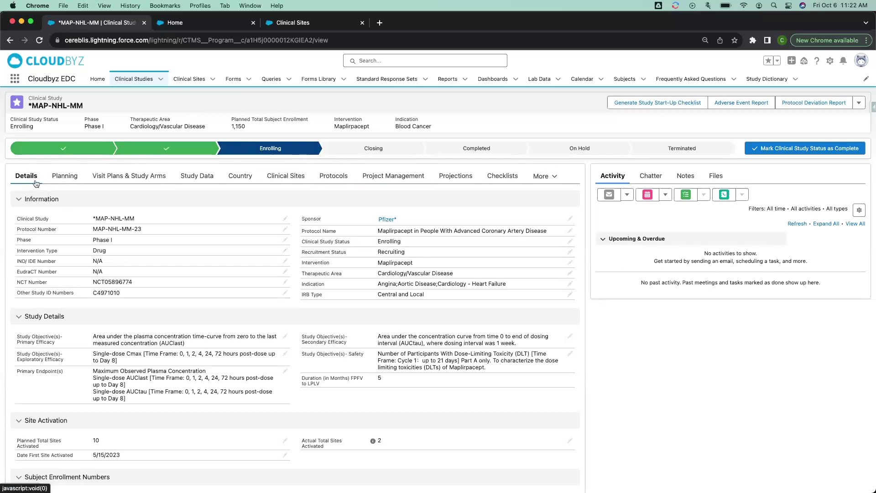
scroll(86, 299, down, 3)
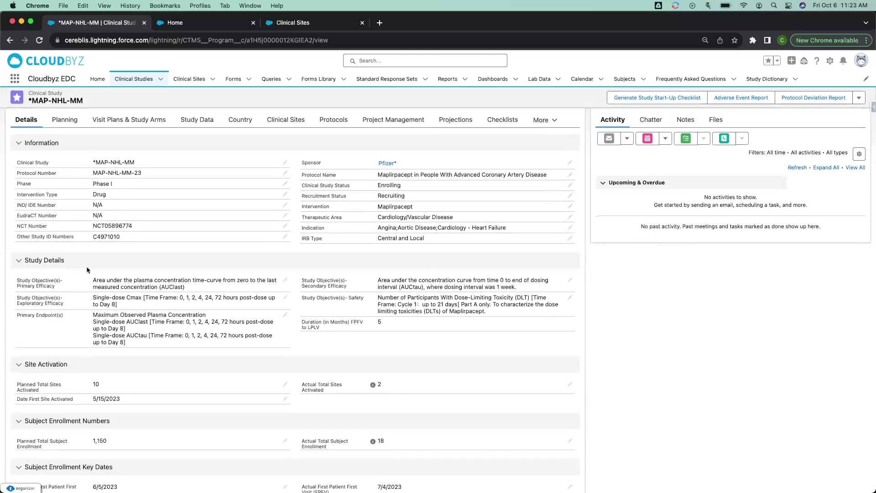
scroll(87, 269, down, 1)
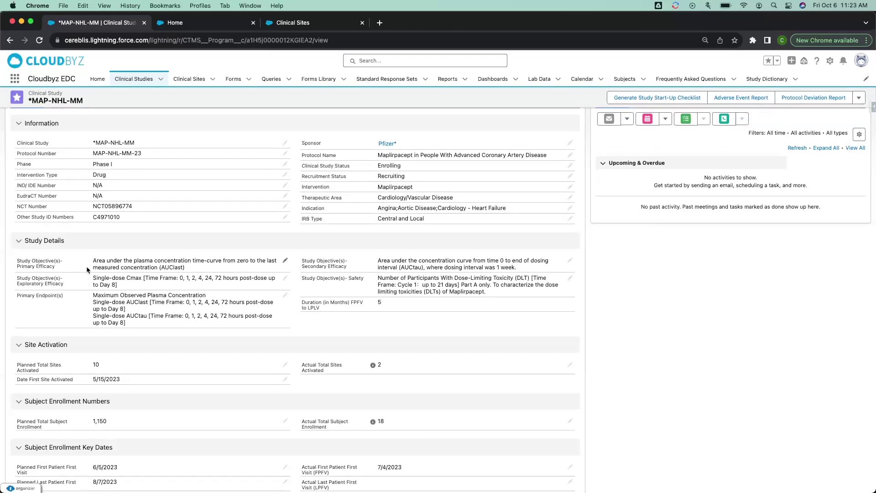
scroll(86, 266, down, 4)
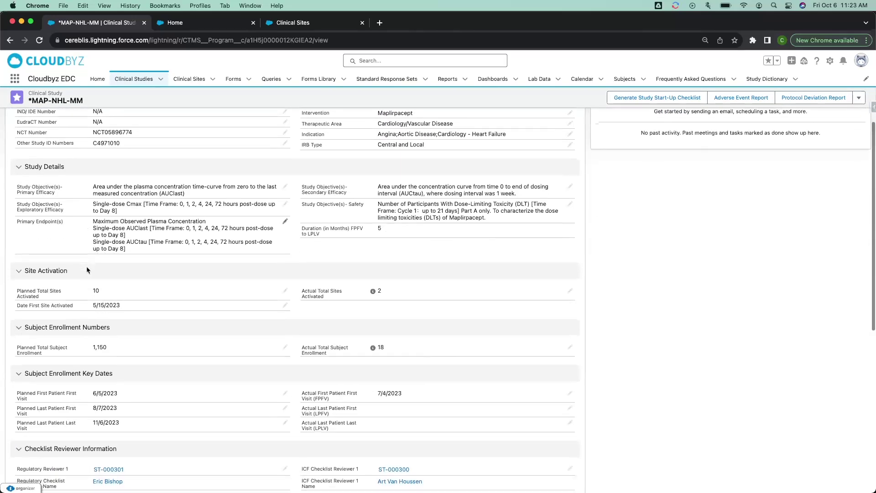
scroll(88, 270, down, 3)
scroll(88, 269, up, 3)
scroll(88, 270, up, 5)
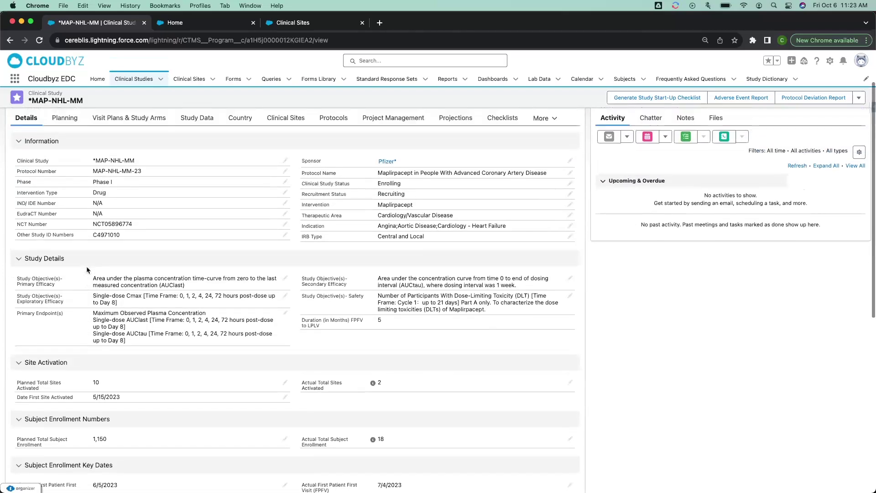
scroll(87, 267, up, 2)
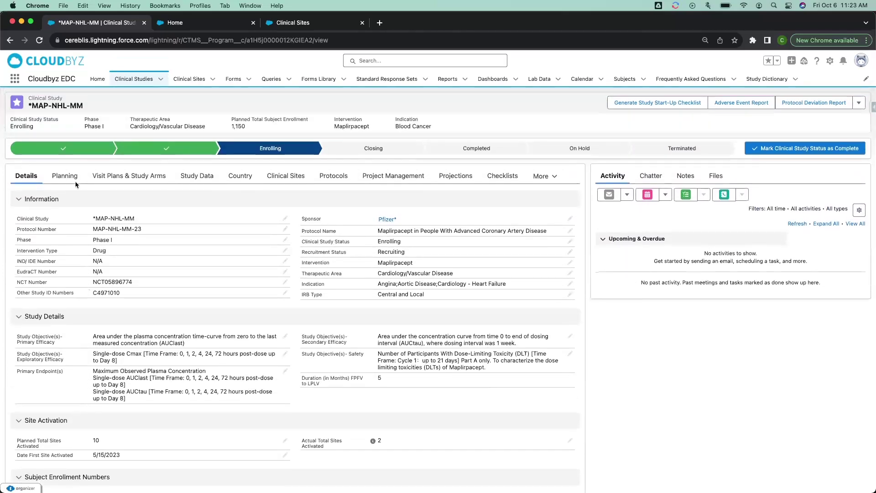
Review the study's teams and Visit Plans & Study Arms, then open Visit Plan VT-000089
click(72, 178)
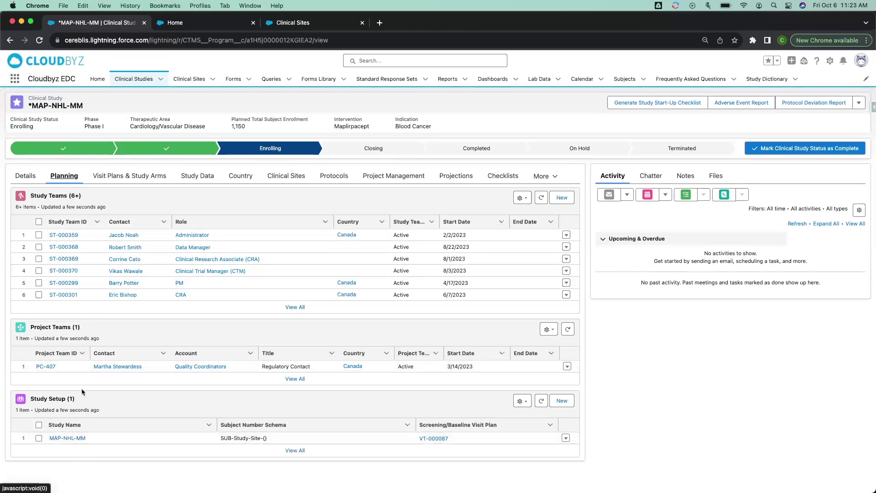
click(122, 180)
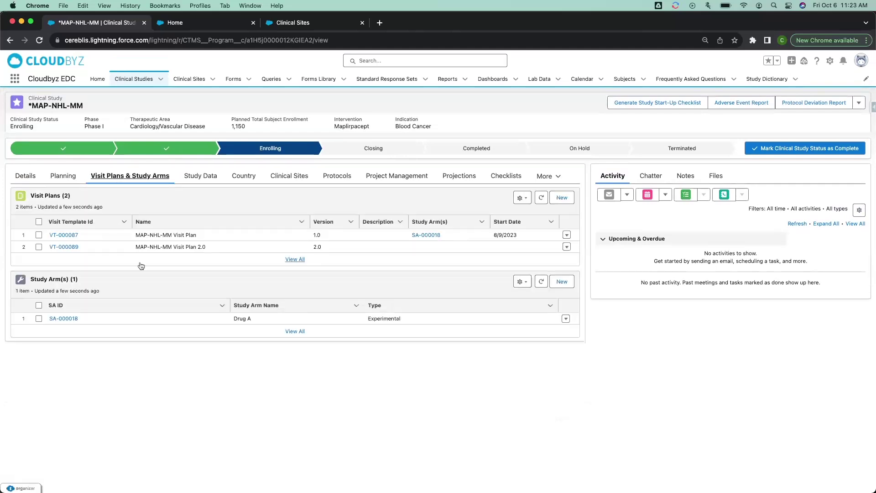
mouse_move(69, 248)
click(69, 247)
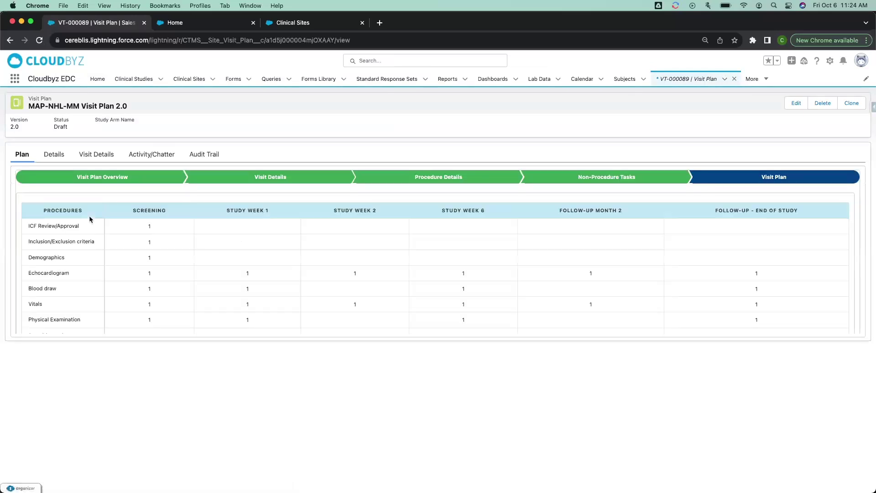
Show the Visit Plan Overview: MAP-NHL-MM Visit Plan 2.0, version 2.0, Draft status
click(101, 180)
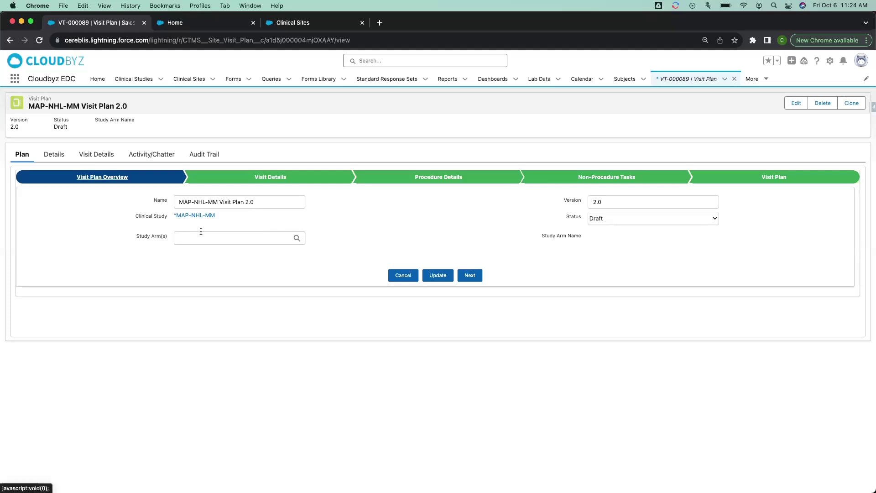
Go to Visit Details and leave Screening as the visit type
click(277, 178)
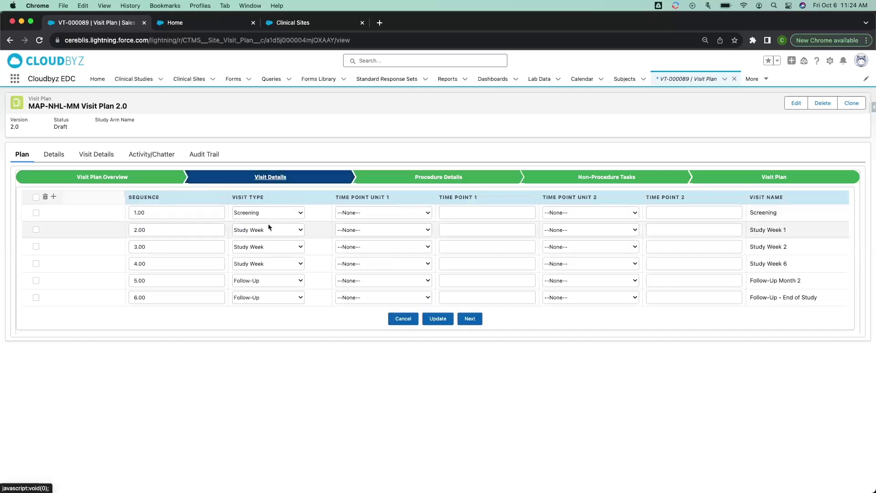
click(282, 210)
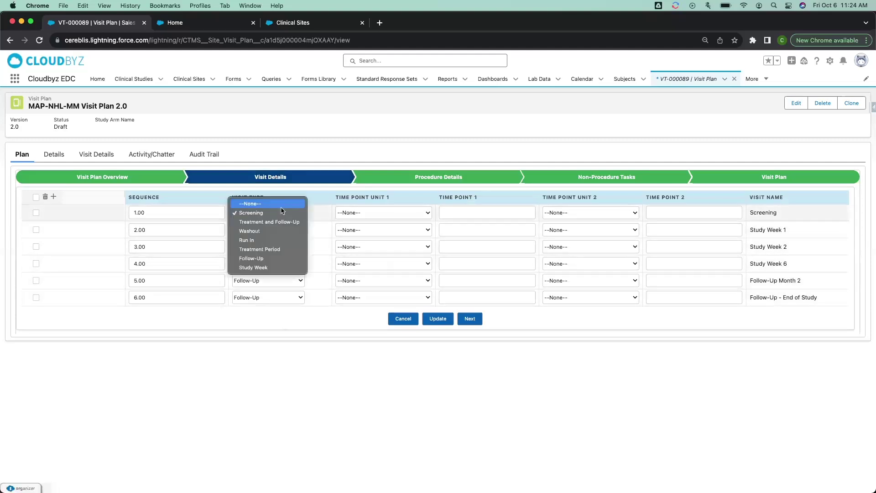
click(299, 213)
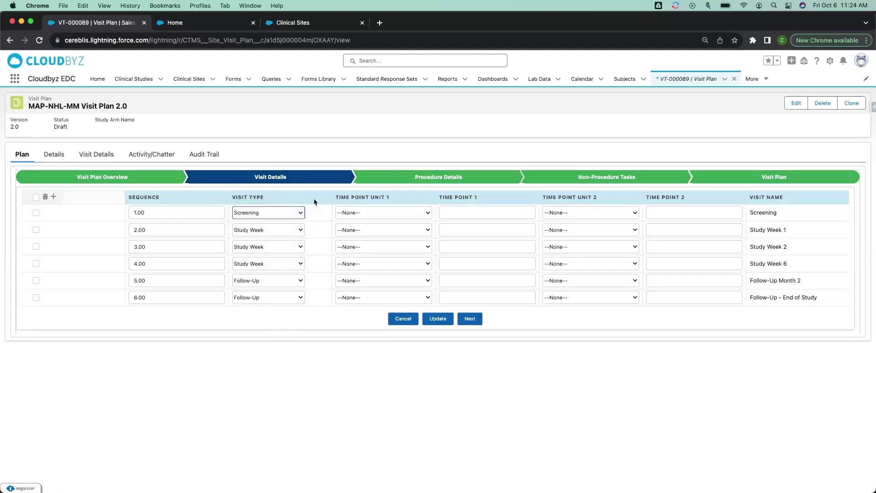
View the eight procedures in Procedure Details, browsing Standard Procedures without adding any
click(433, 179)
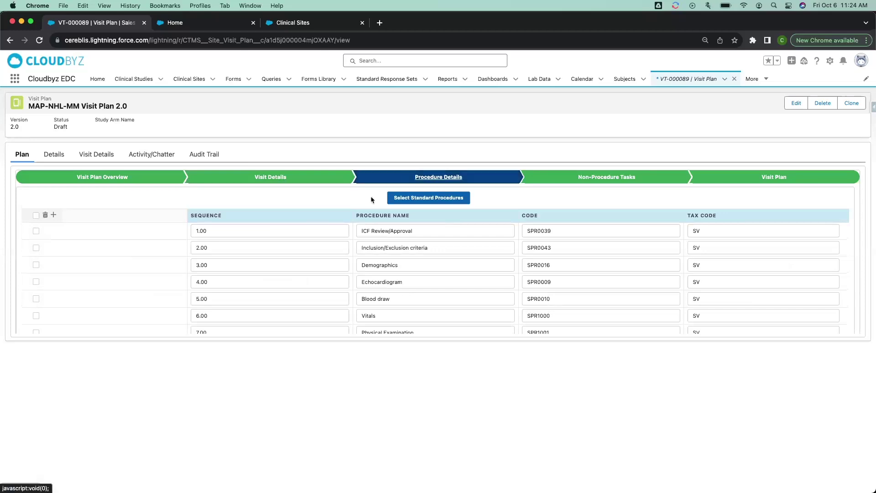
scroll(364, 229, down, 1)
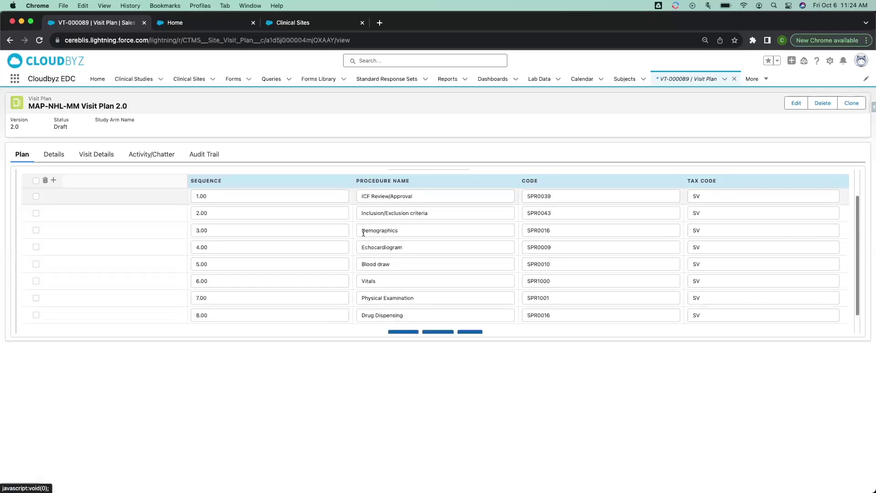
scroll(364, 233, up, 1)
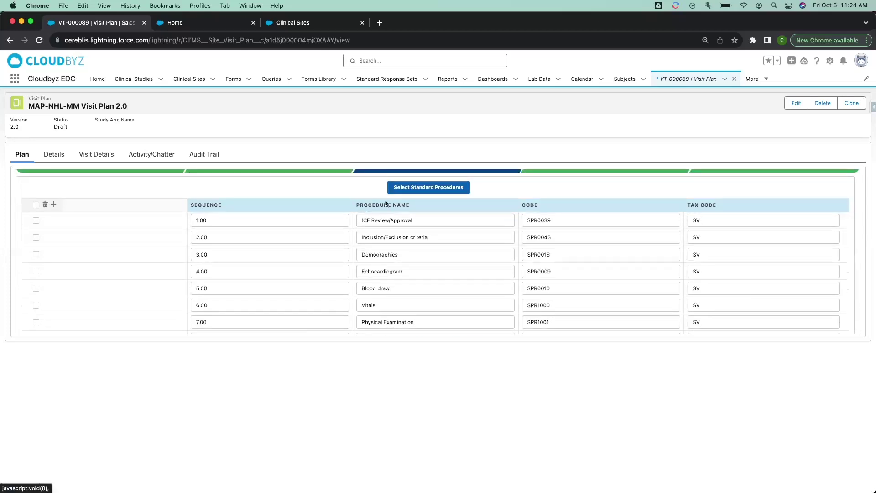
click(417, 190)
scroll(374, 255, down, 5)
scroll(375, 255, up, 10)
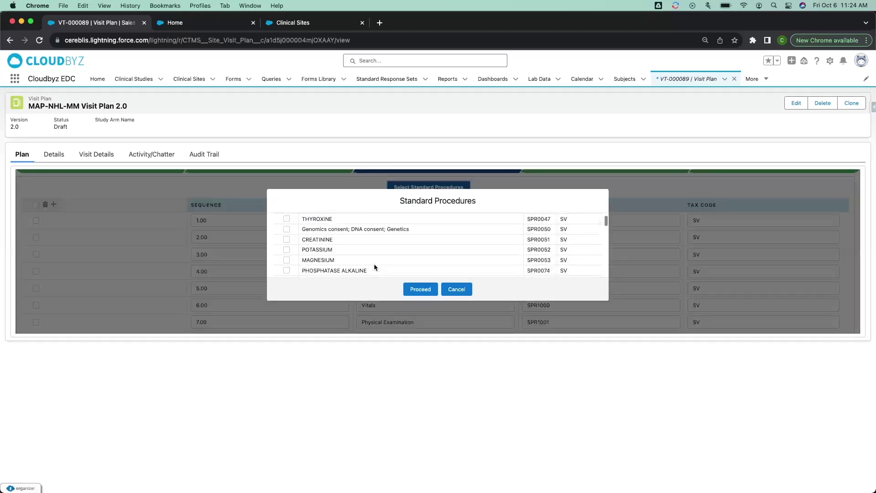
click(457, 289)
scroll(323, 231, down, 1)
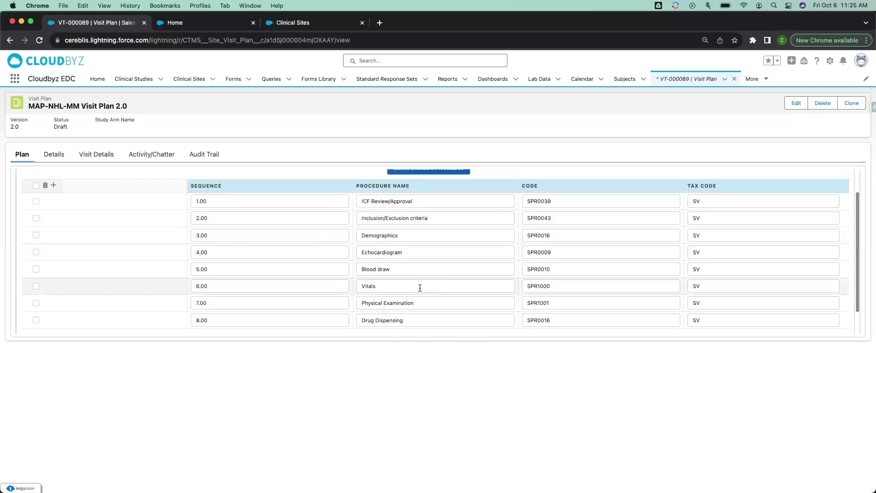
scroll(419, 288, up, 1)
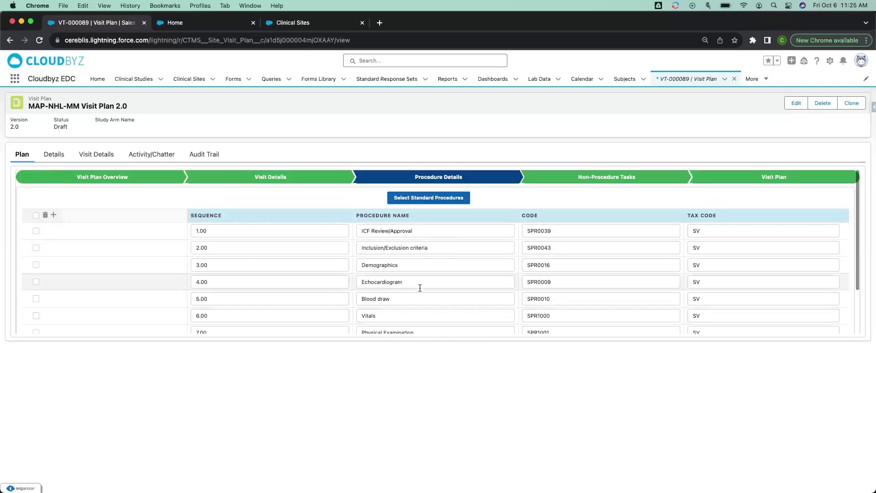
Show the Visit Plan grid marking each procedure across all six visits
click(773, 178)
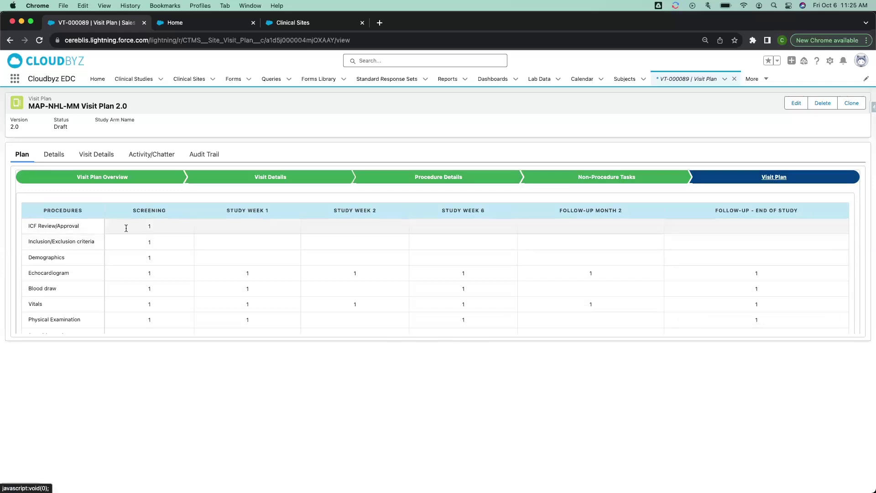
scroll(62, 280, down, 2)
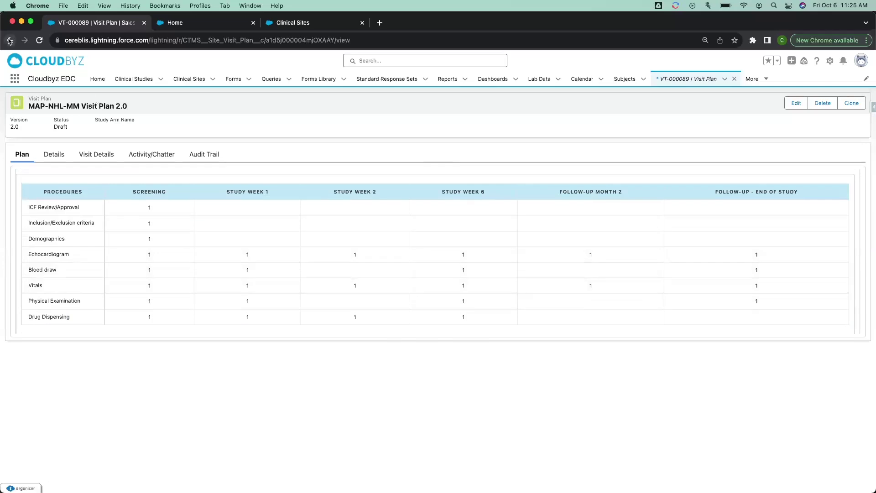
Return to the *MAP-NHL-MM study and view its country regions, Canada and United States
click(10, 41)
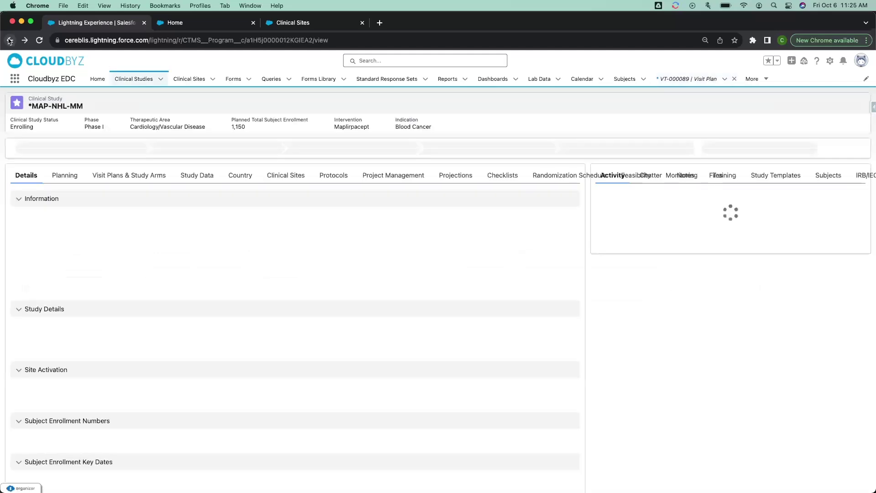
click(197, 175)
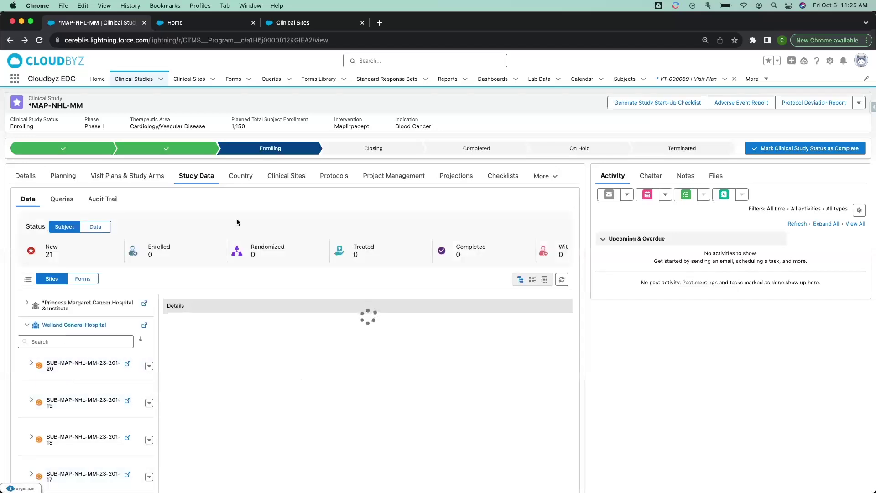
click(245, 178)
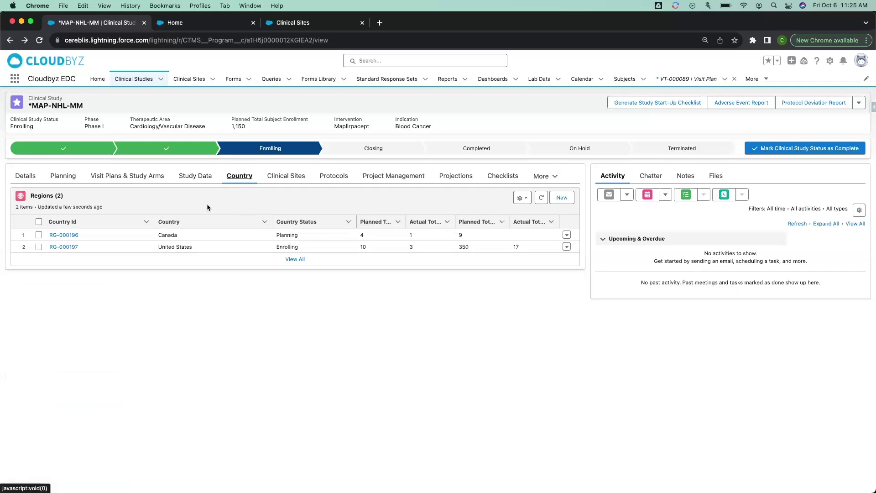
Look through the study's Clinical Sites, Protocols, further sections list and Planning information
click(287, 176)
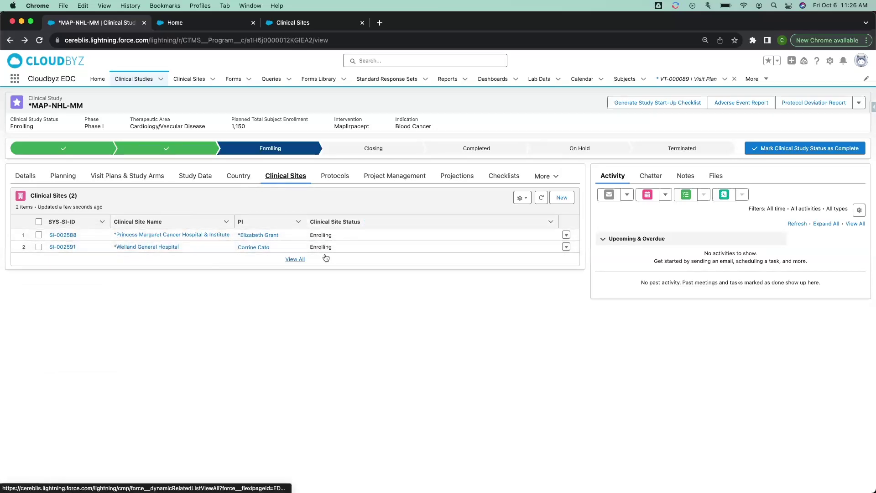
click(339, 174)
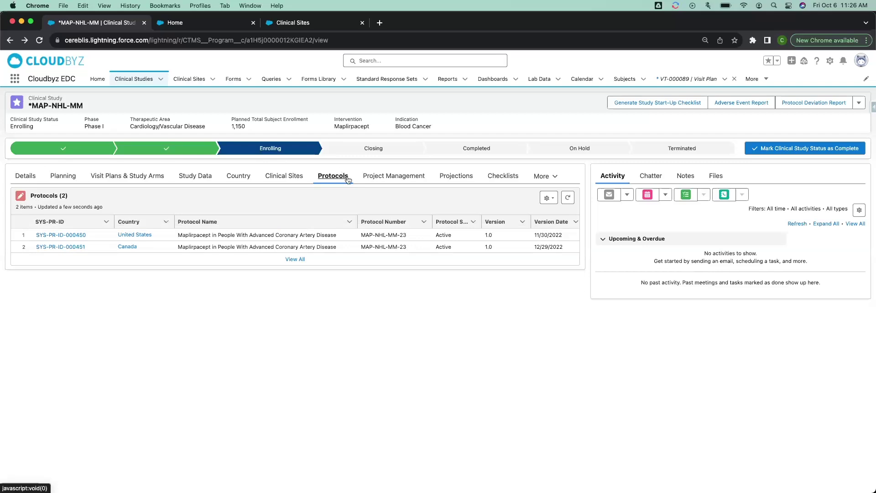
click(544, 178)
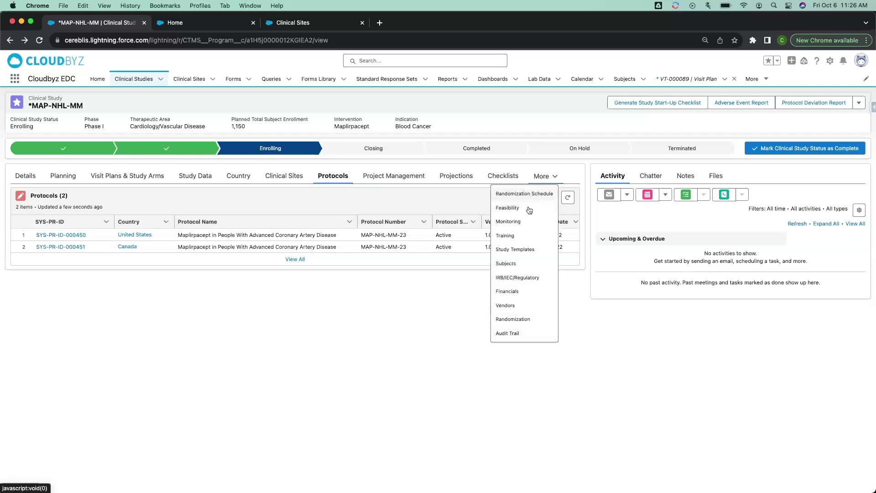
click(544, 177)
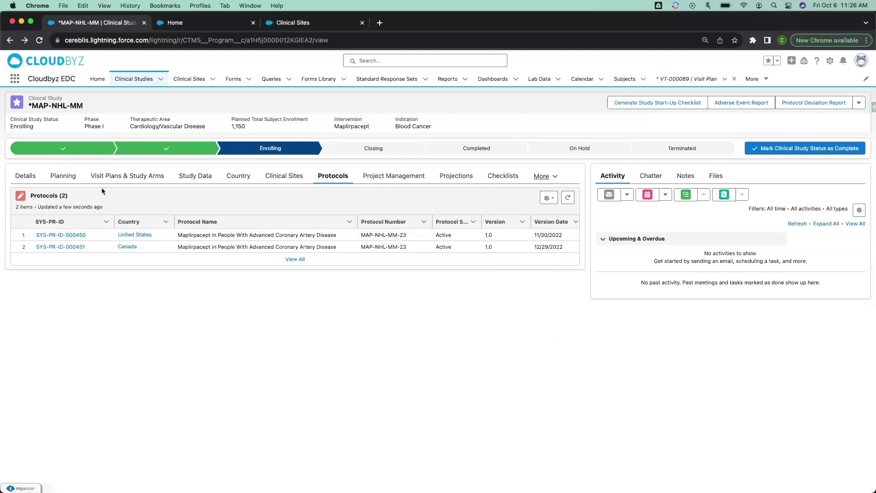
click(72, 178)
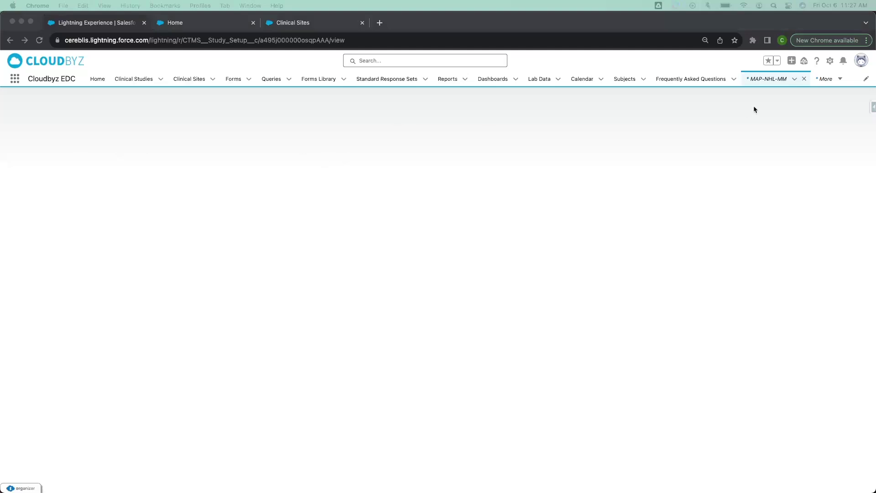
Switch to the MAP-NHL-MM study setup and list its eight eCRFs in the ECRF Builder
click(759, 83)
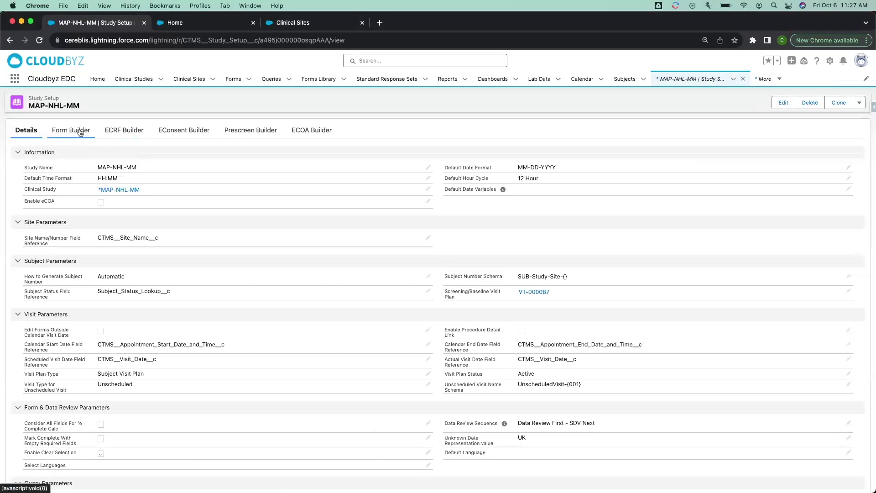
click(80, 132)
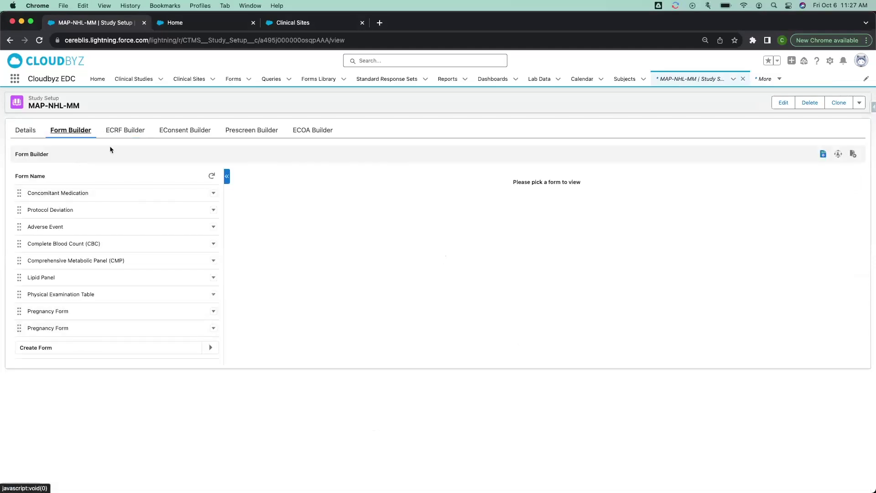
click(123, 130)
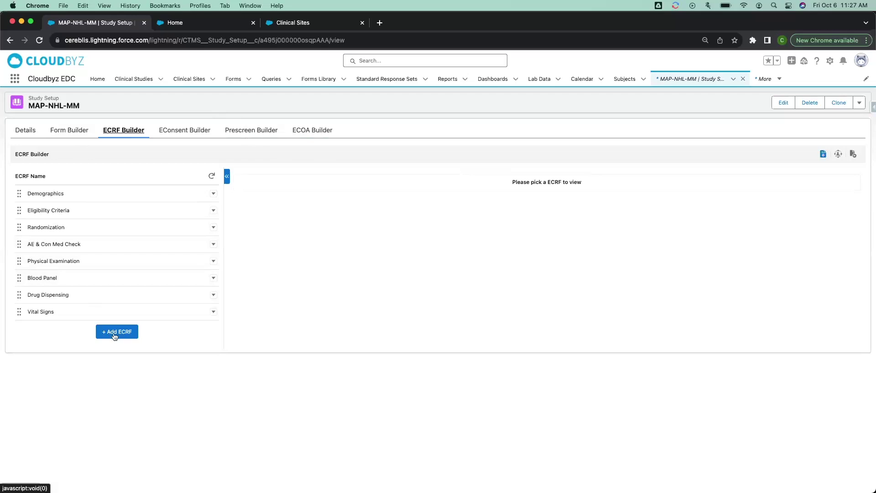
Add a ninth eCRF page named 'Pregnancy Details' in the ECRF Builder
click(114, 336)
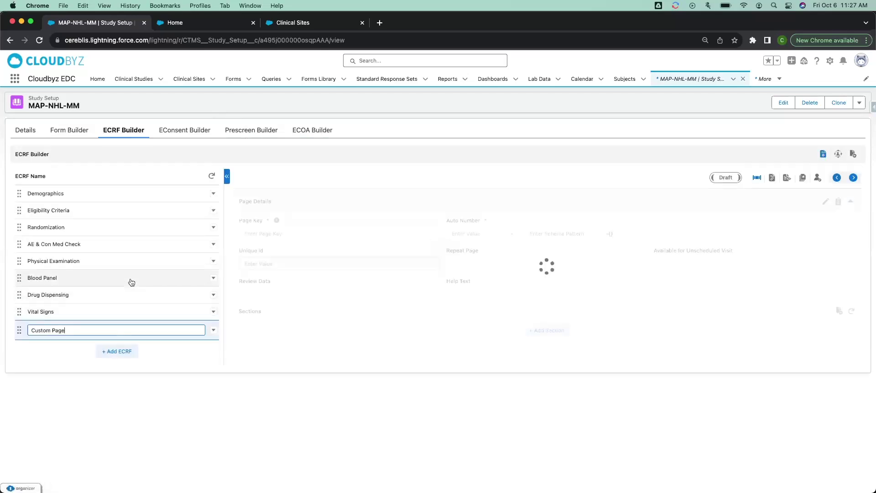
click(86, 329)
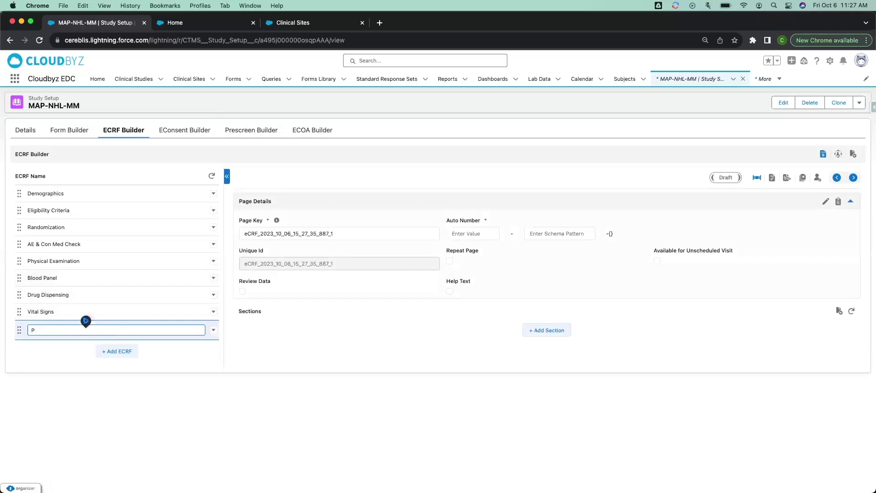
text(egen)
click(265, 329)
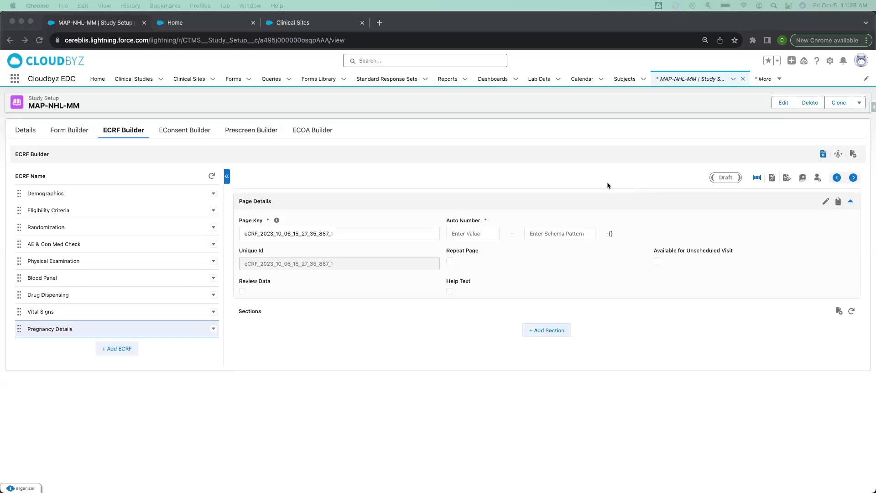
Add Section - 1 with one field to Pregnancy Details and rename it 'Participant is Maternal or Paternal parent?'
click(537, 334)
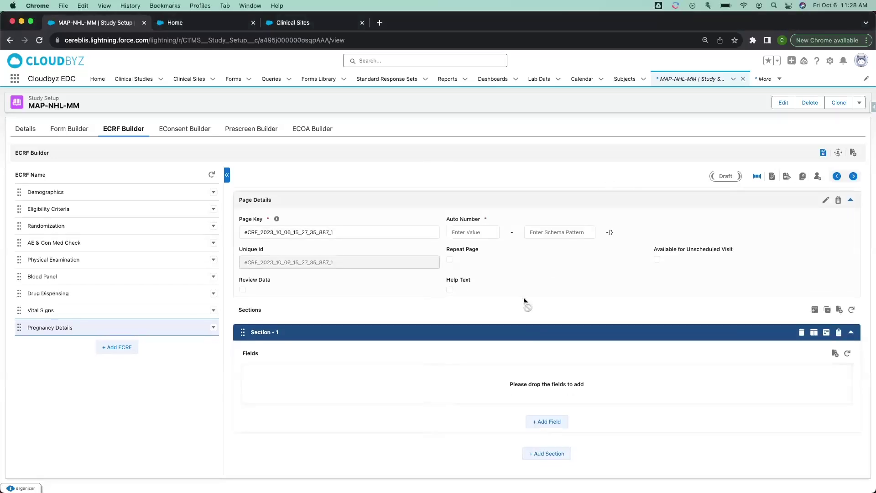
click(552, 424)
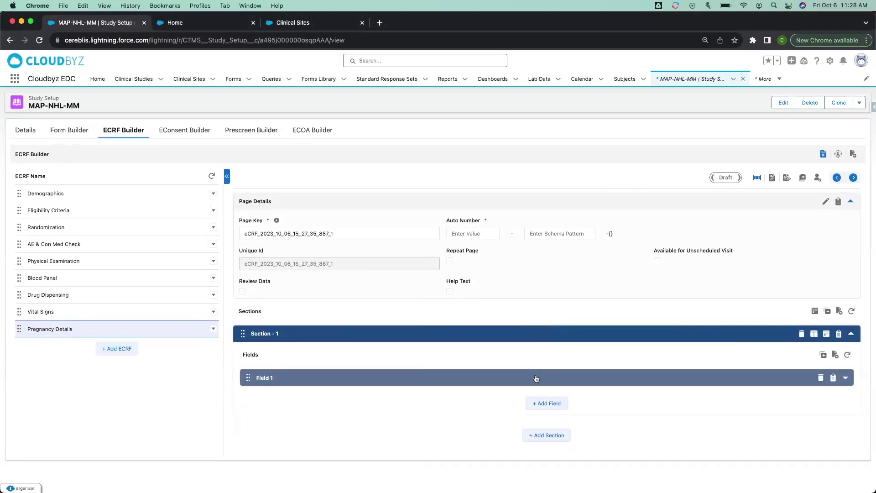
click(537, 376)
scroll(537, 378, down, 3)
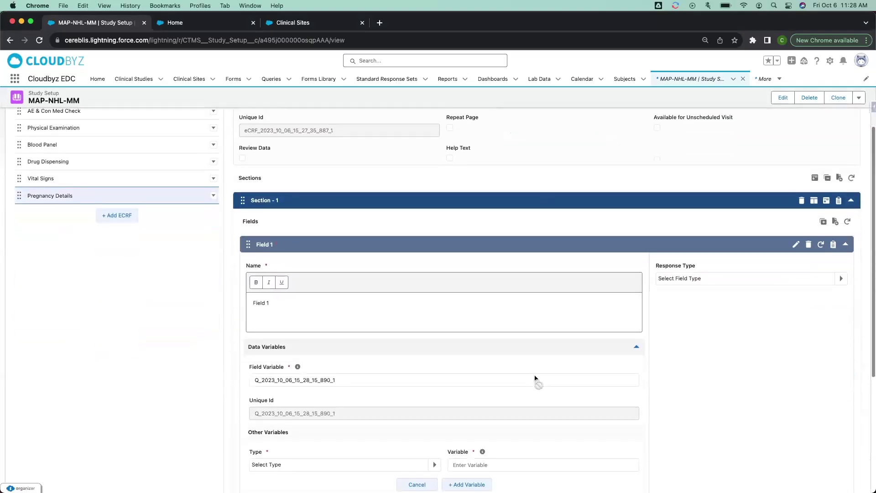
click(796, 245)
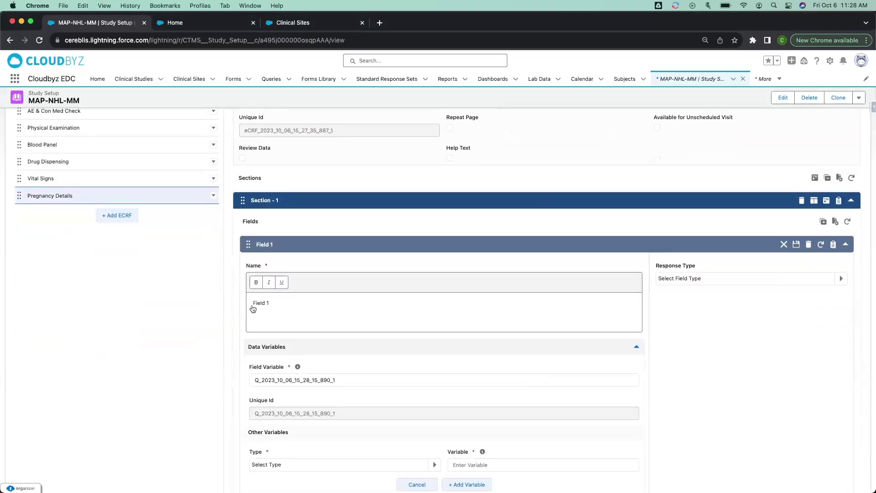
triple_click(279, 307)
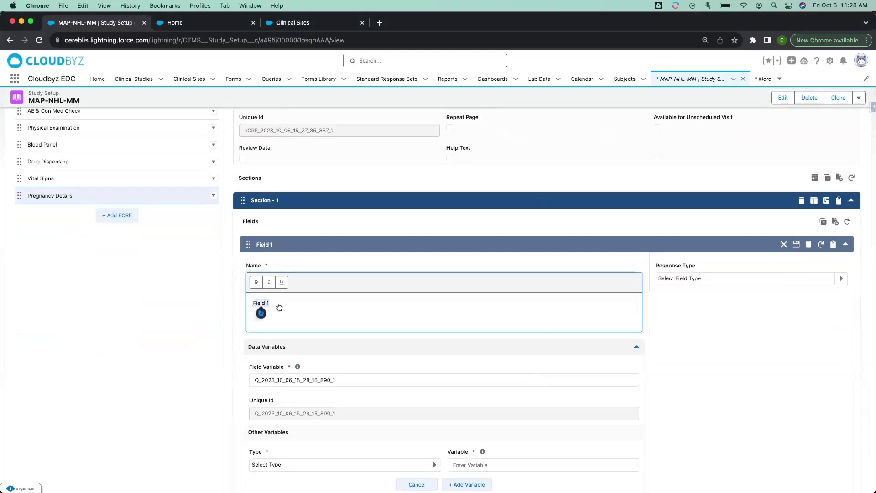
key(BackSpace)
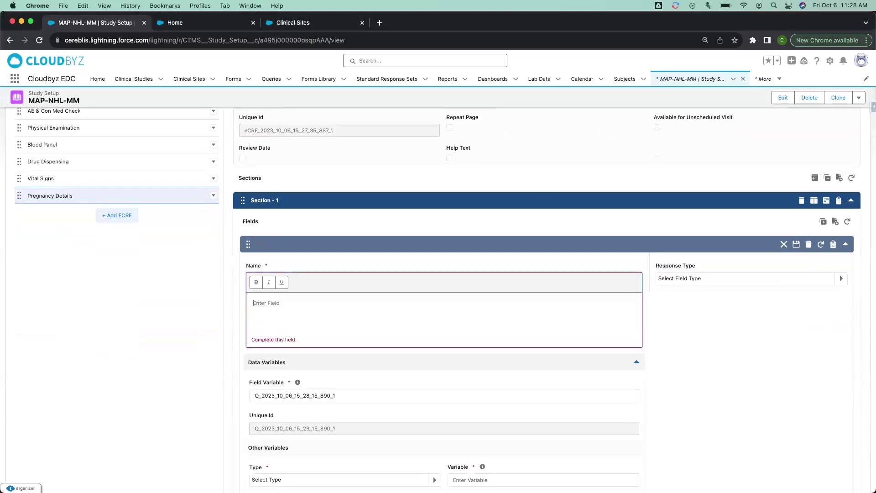
text(Particip)
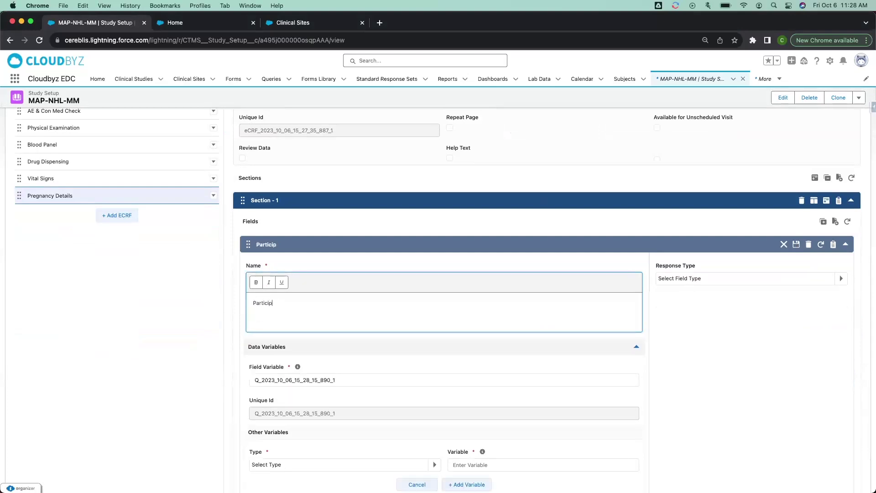
text(any is Maternal or Paternal)
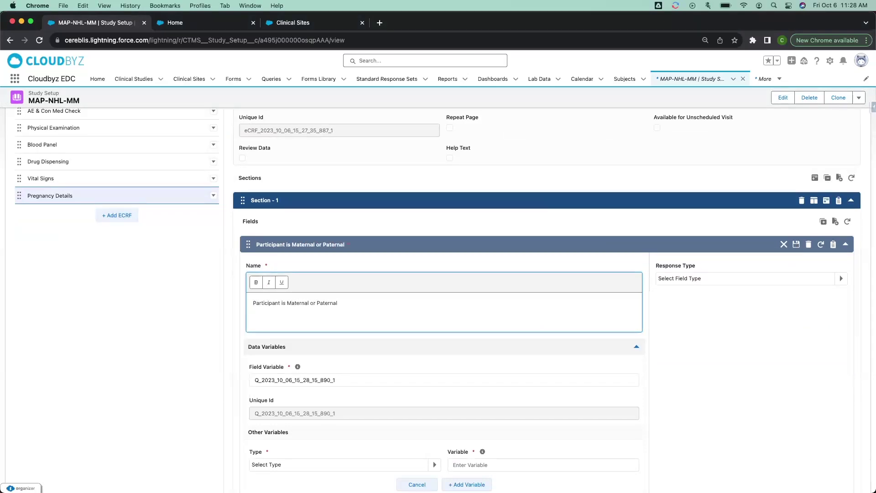
text( parent?)
Set the parent question's Response Type to Picklist, searching 'pick' in the list
click(841, 279)
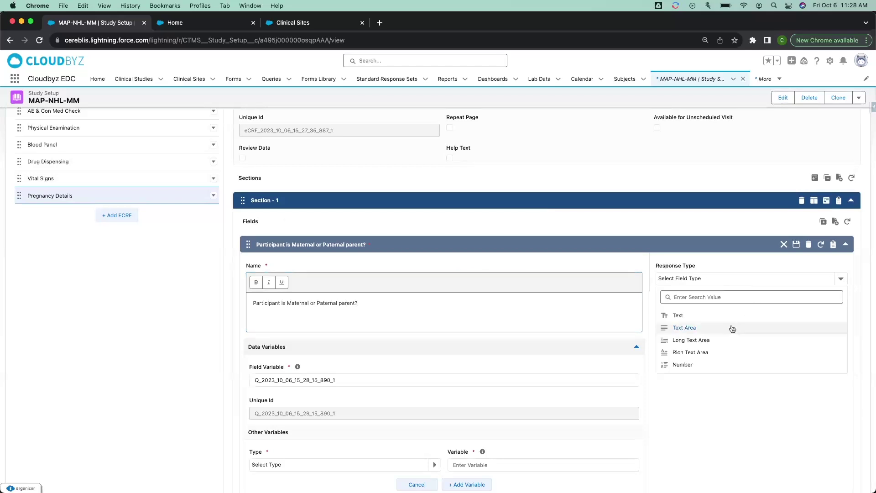
scroll(733, 329, down, 5)
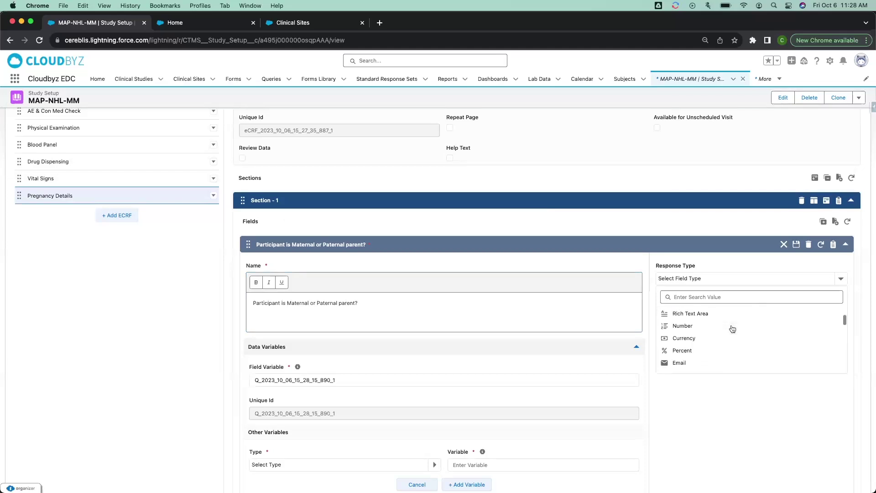
scroll(733, 328, down, 5)
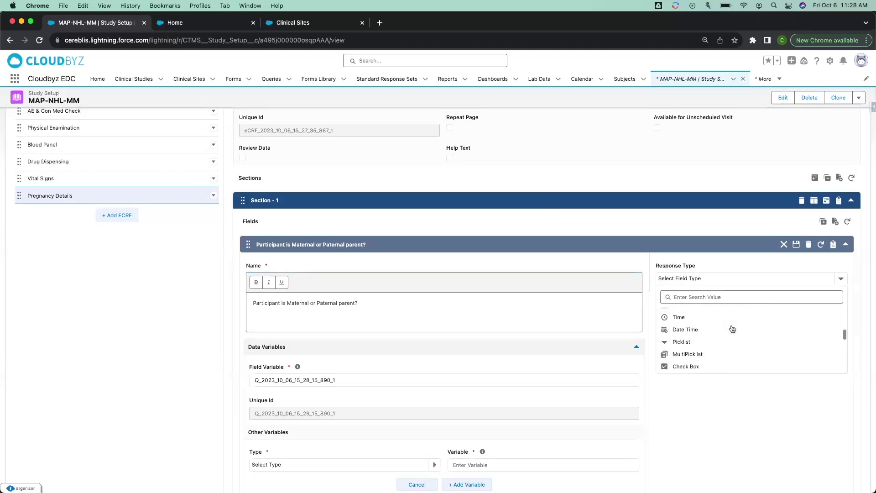
scroll(732, 329, down, 5)
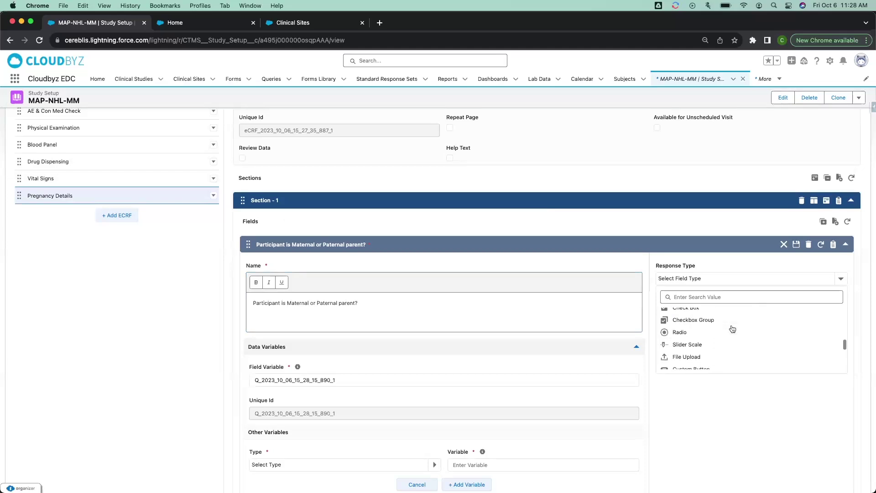
scroll(733, 329, down, 5)
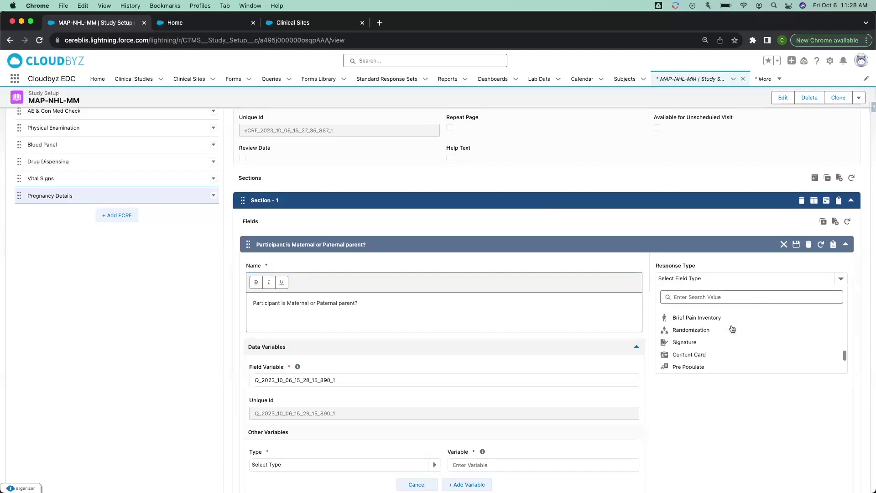
scroll(732, 329, down, 1)
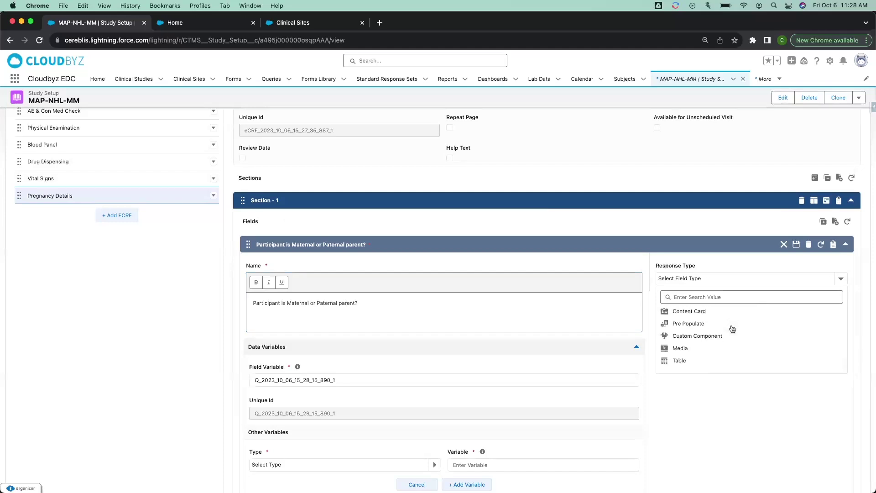
scroll(717, 351, up, 10)
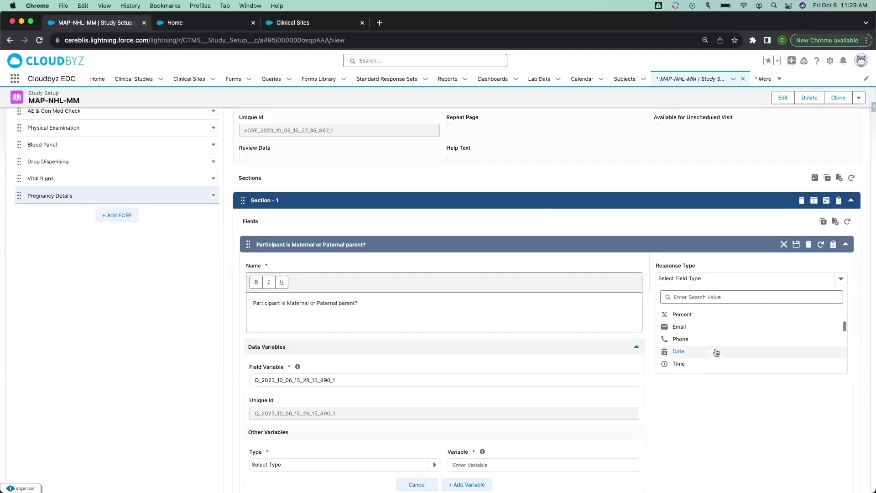
scroll(716, 352, up, 2)
click(714, 297)
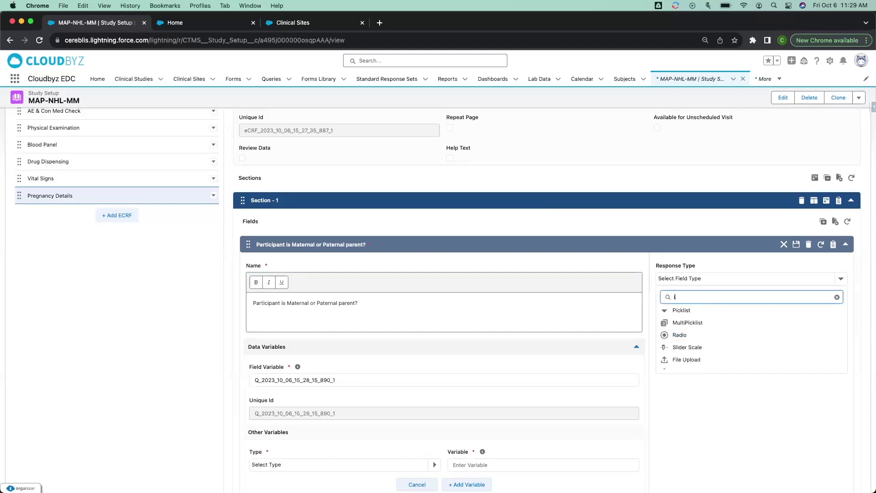
text(pick)
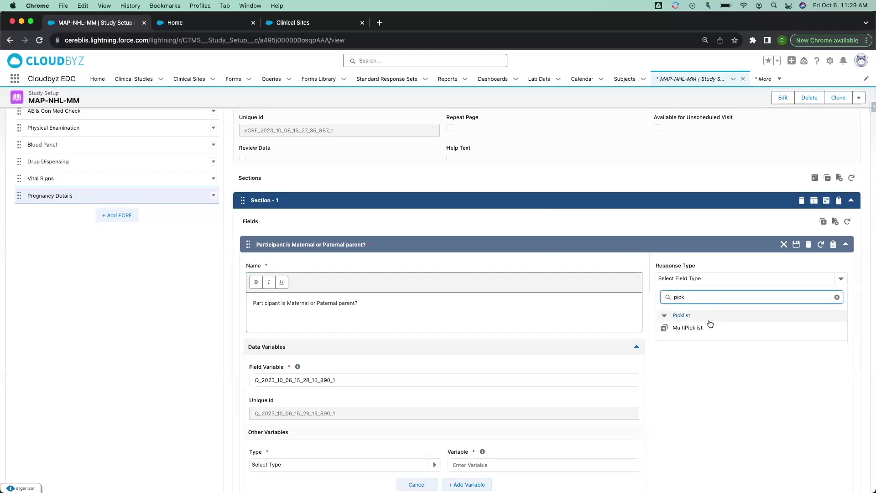
click(709, 317)
scroll(764, 314, down, 1)
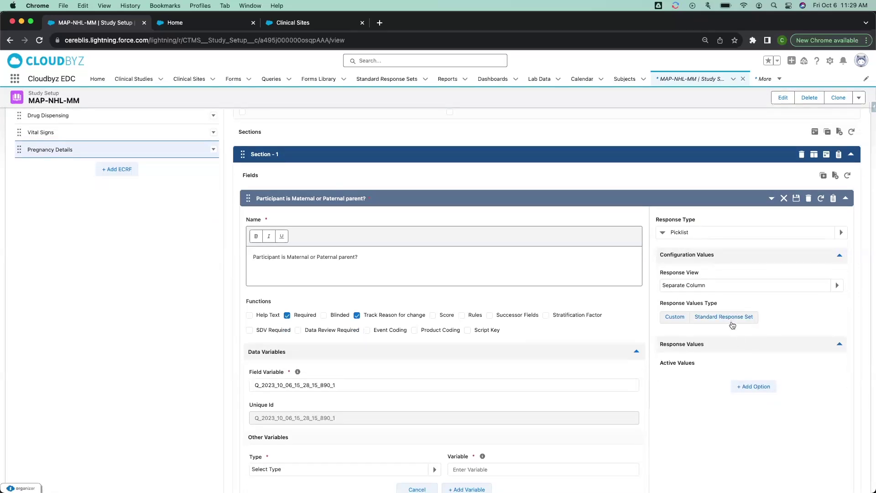
Assign the Mat/Pat standard response set (Maternal, Paternal) to the question and save it
scroll(732, 322, down, 1)
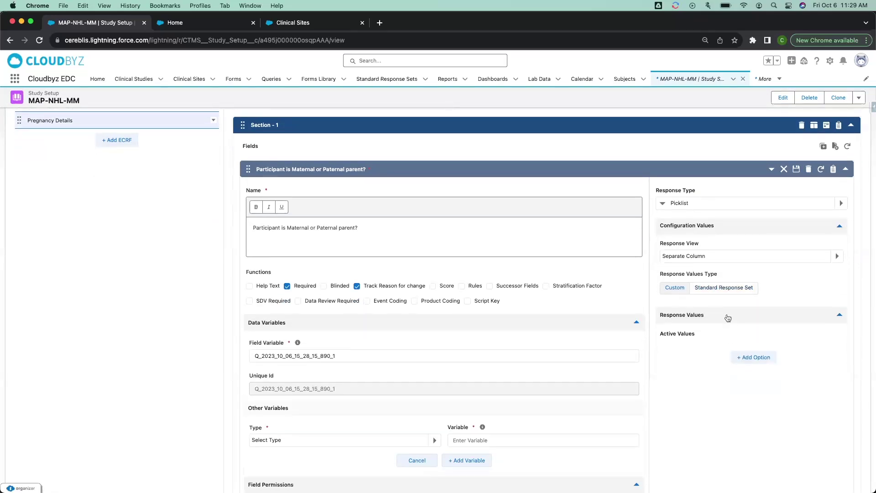
click(723, 289)
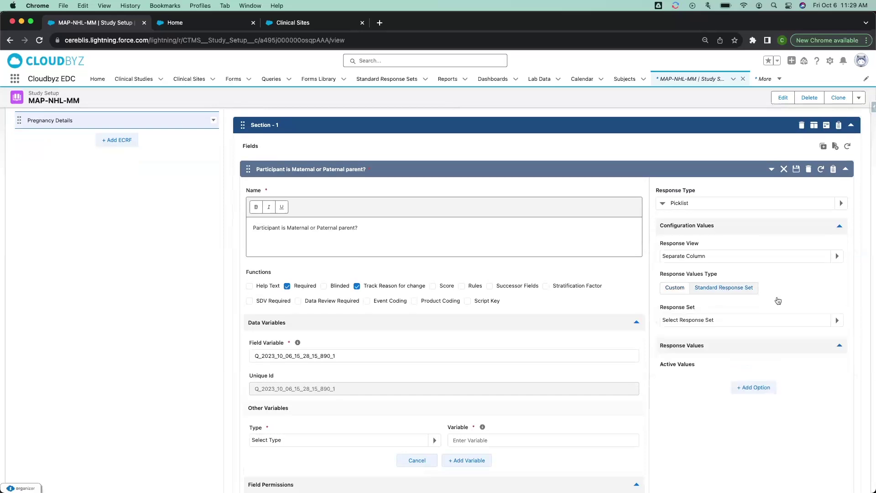
click(835, 320)
click(727, 340)
text(mat)
click(705, 357)
click(796, 170)
scroll(730, 318, down, 3)
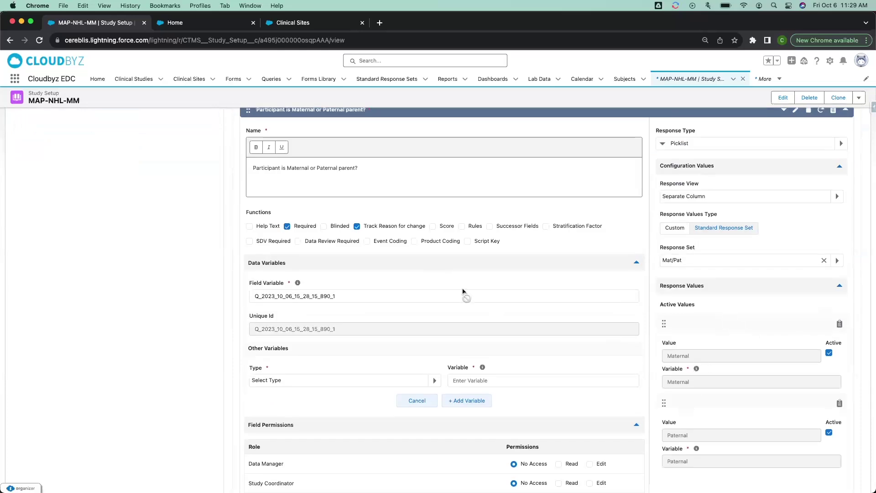
scroll(388, 244, up, 2)
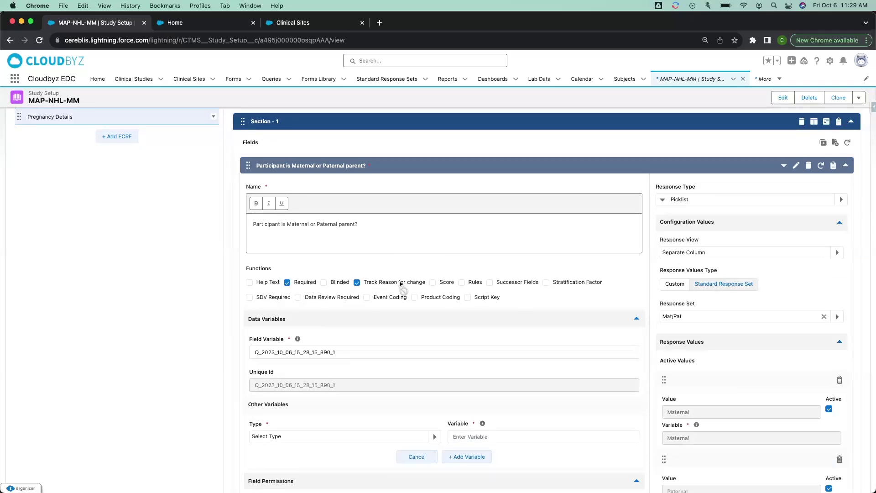
scroll(265, 324, down, 1)
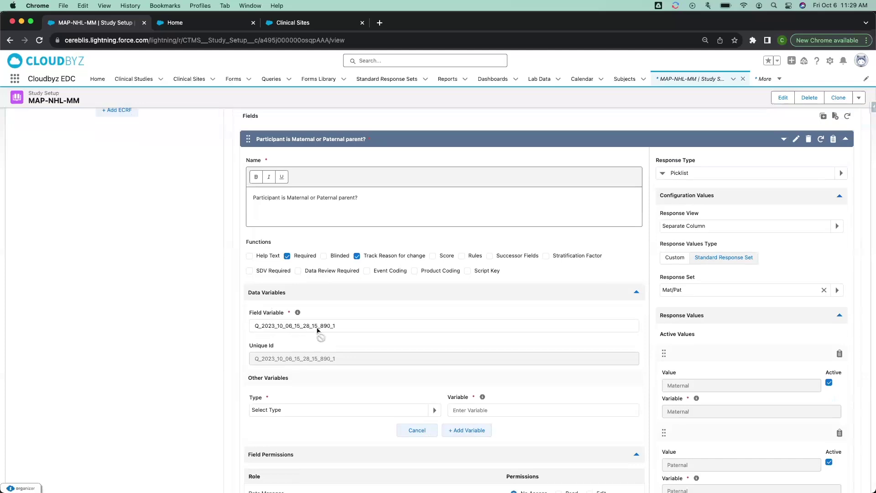
scroll(318, 330, down, 2)
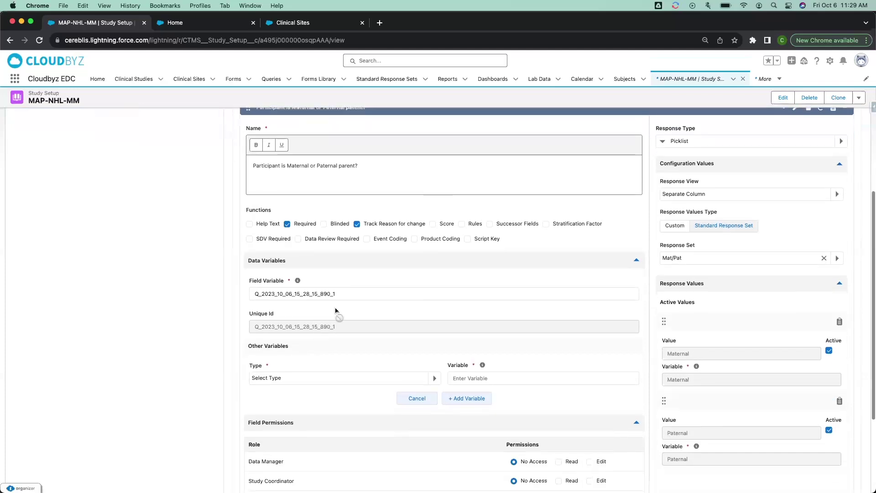
Replace the question's field variable name with PG_MP
click(352, 295)
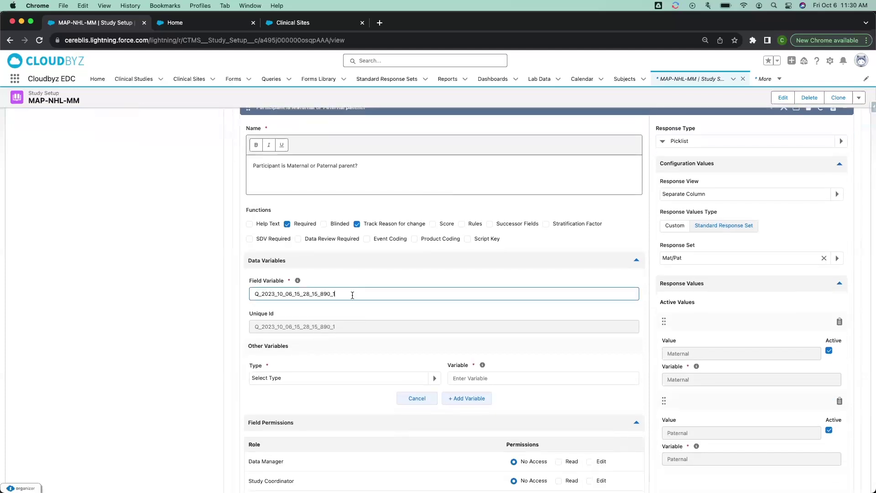
key(super+a)
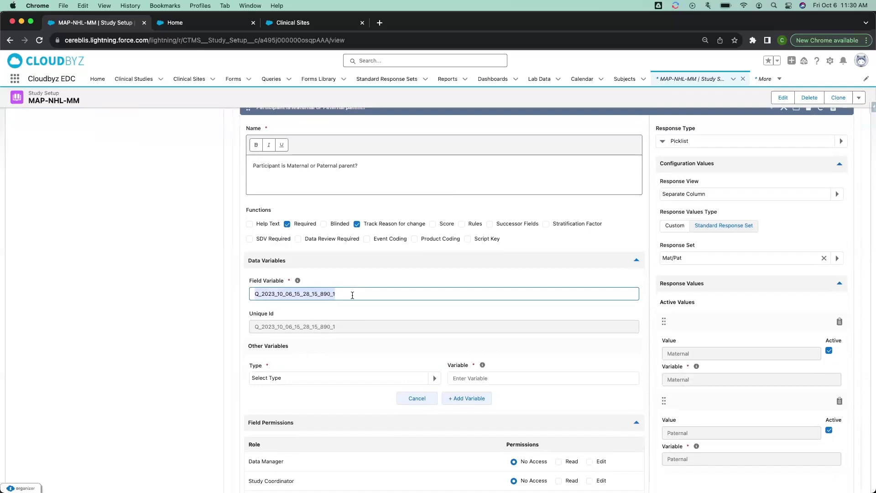
text(PG_MP)
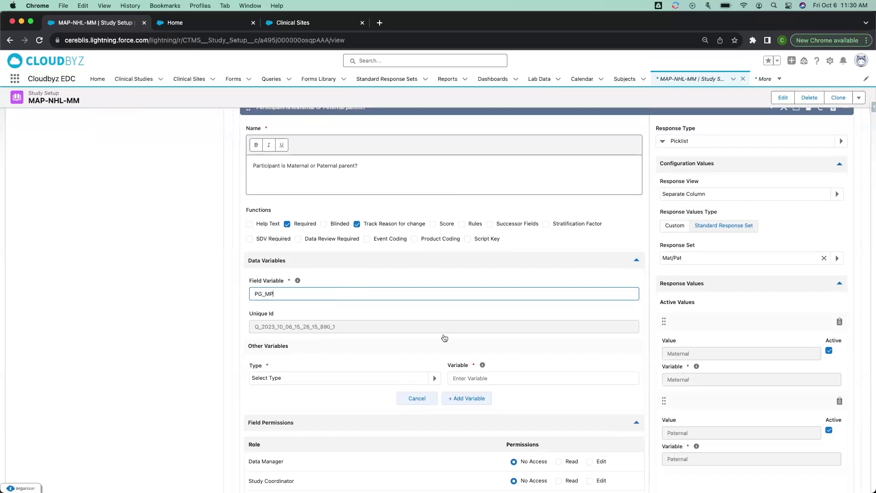
scroll(445, 338, up, 1)
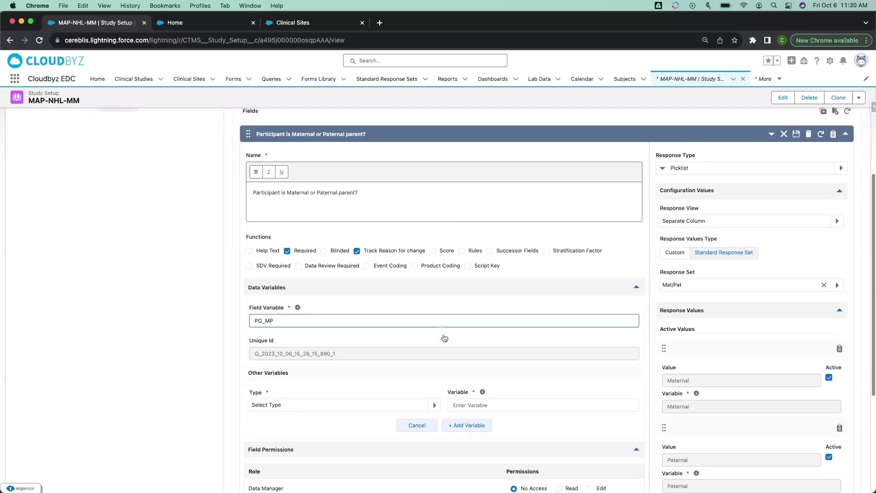
scroll(393, 322, down, 2)
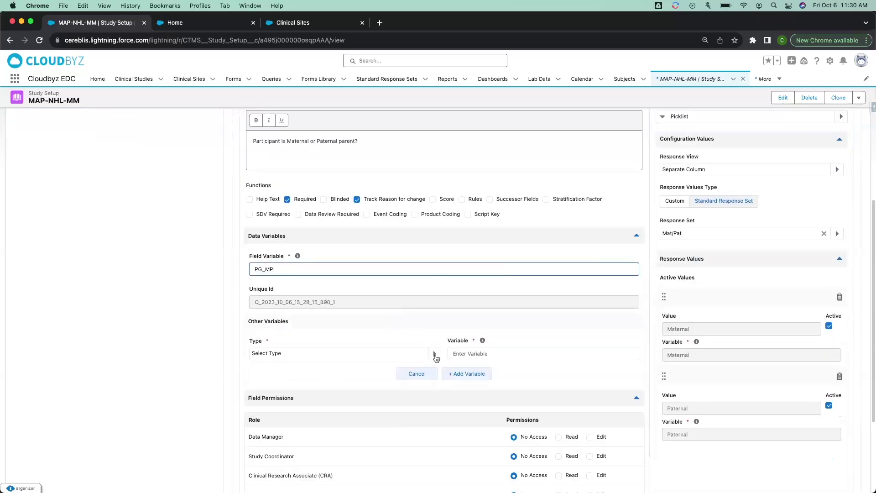
click(435, 356)
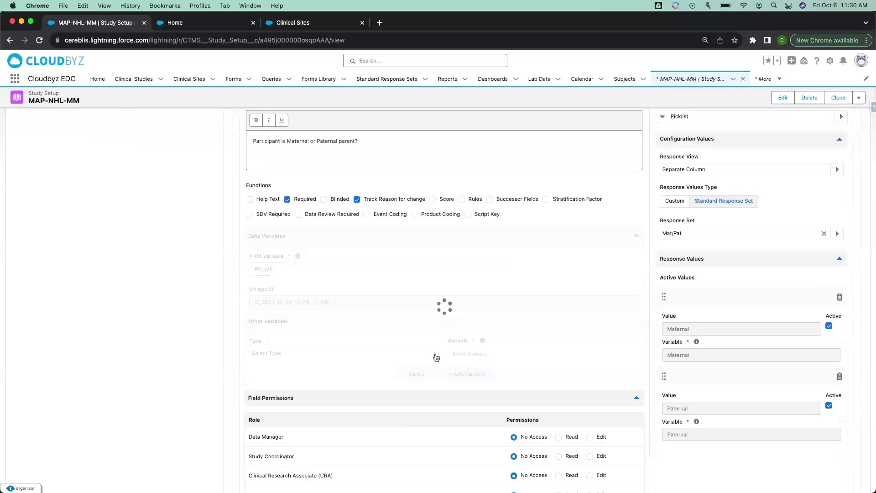
Cancel the empty extra variable row and save the field
click(435, 356)
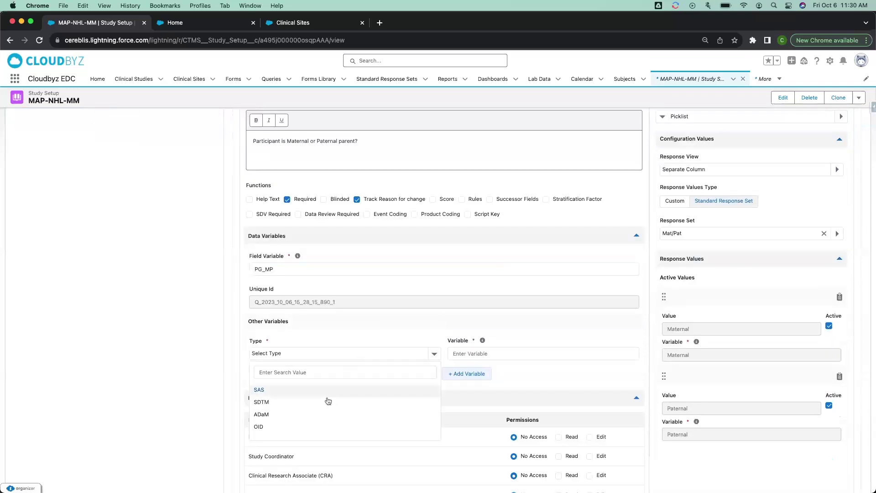
scroll(326, 402, down, 1)
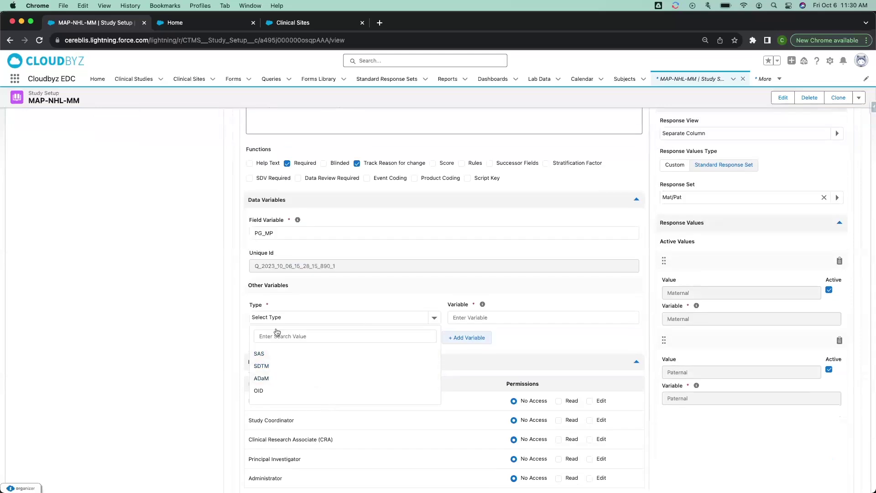
click(243, 314)
click(417, 343)
scroll(550, 276, down, 2)
scroll(549, 274, down, 1)
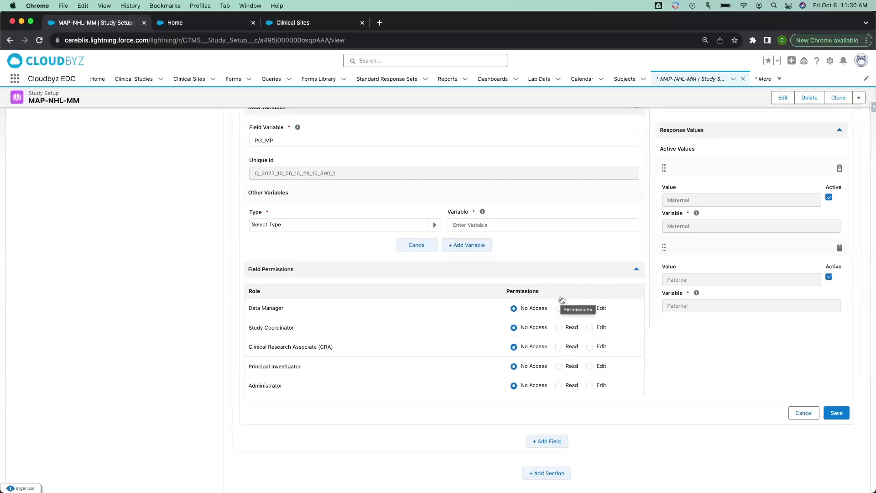
scroll(562, 300, up, 2)
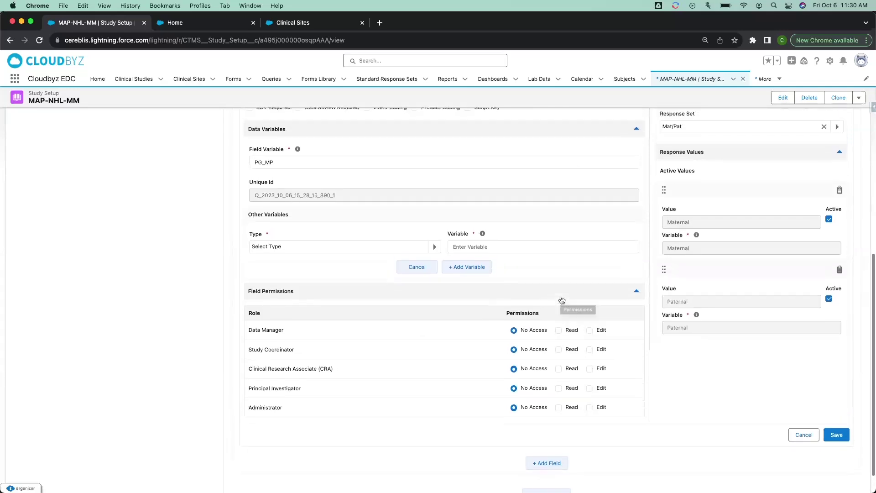
click(837, 441)
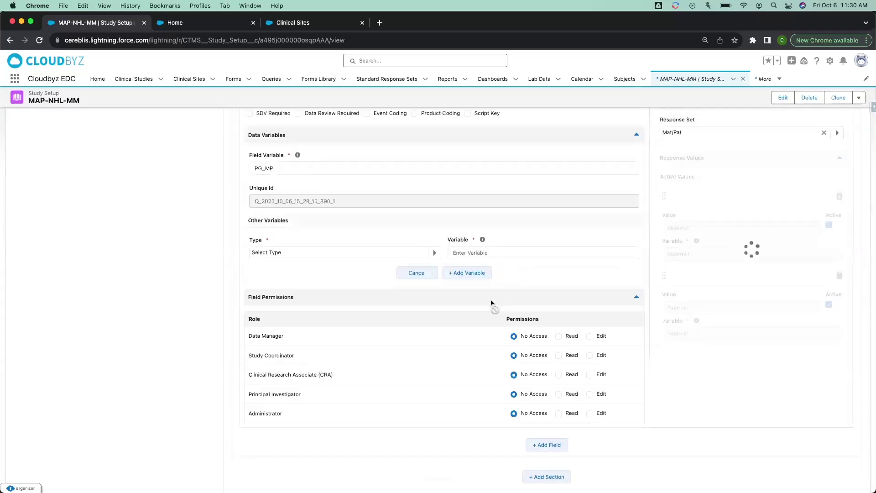
scroll(491, 302, up, 5)
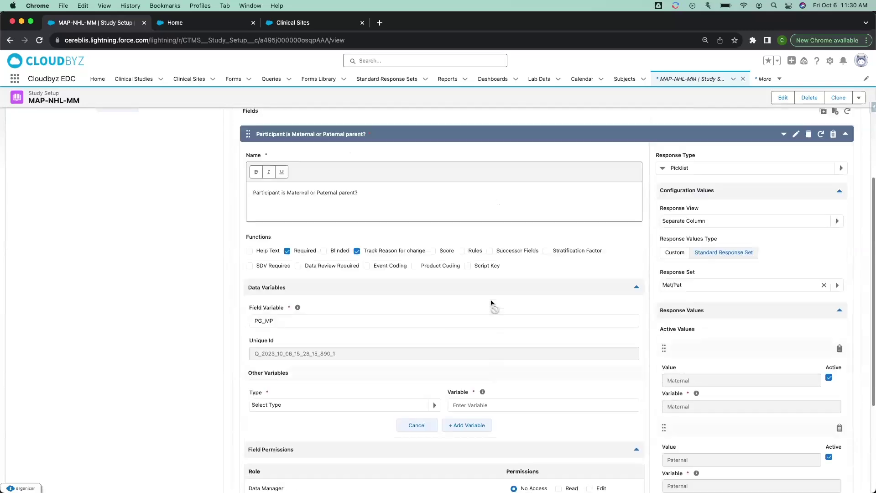
Collapse the question, preview the Drug Delivery library template, and close the import dialog without importing
click(846, 205)
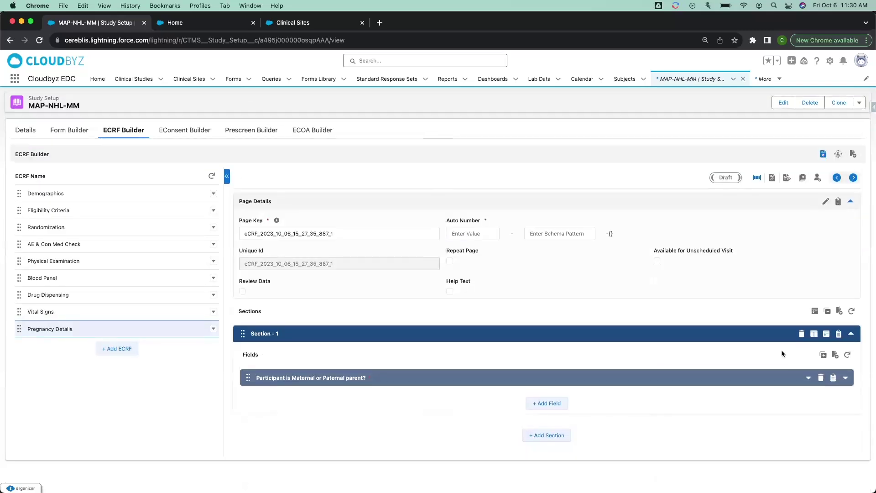
click(853, 153)
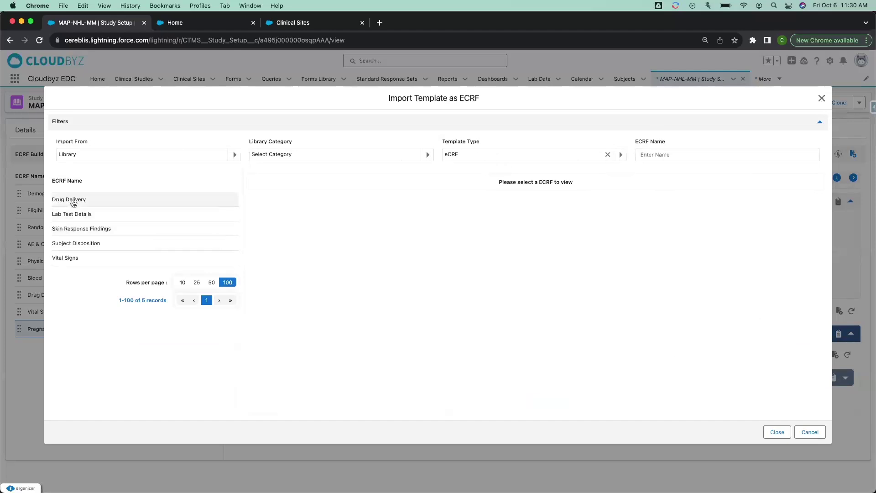
click(73, 201)
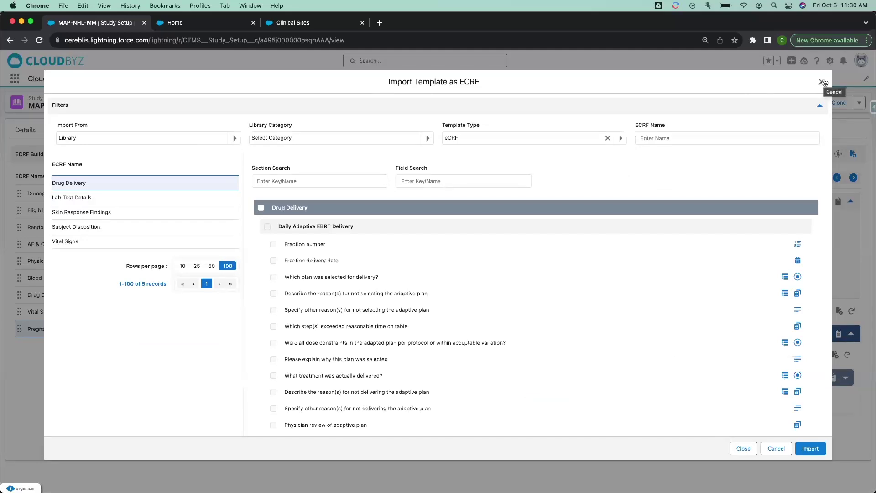
click(823, 81)
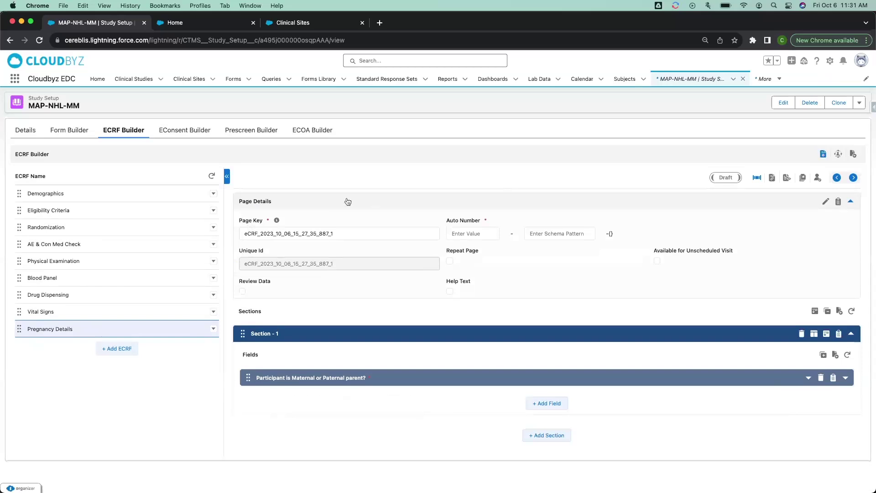
Go to the Forms Library and open the Vital Signs form record
click(315, 79)
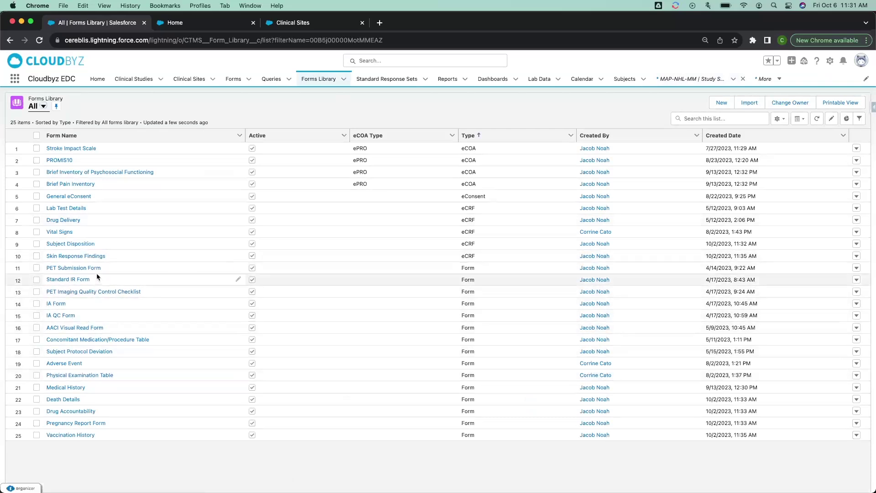
click(60, 231)
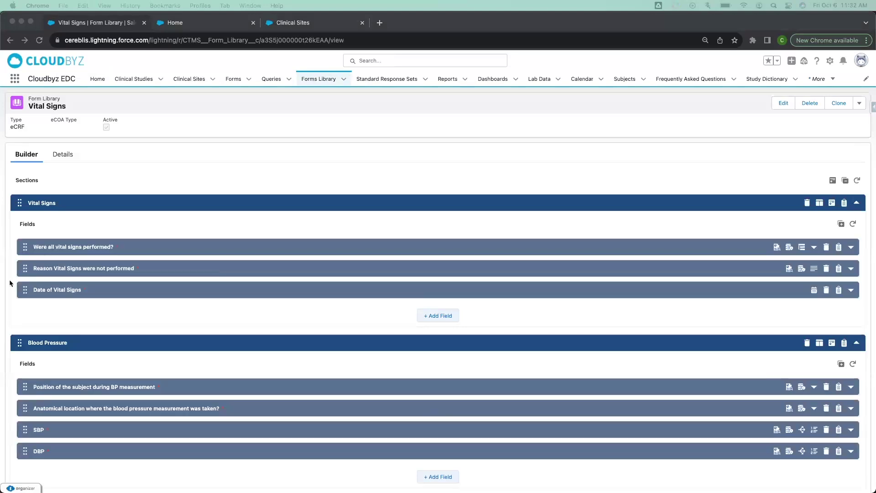
Expand the Blood Pressure SBP field and review Rule 1 SBP Range (below 90 or above 120)
scroll(110, 267, down, 2)
scroll(109, 267, up, 1)
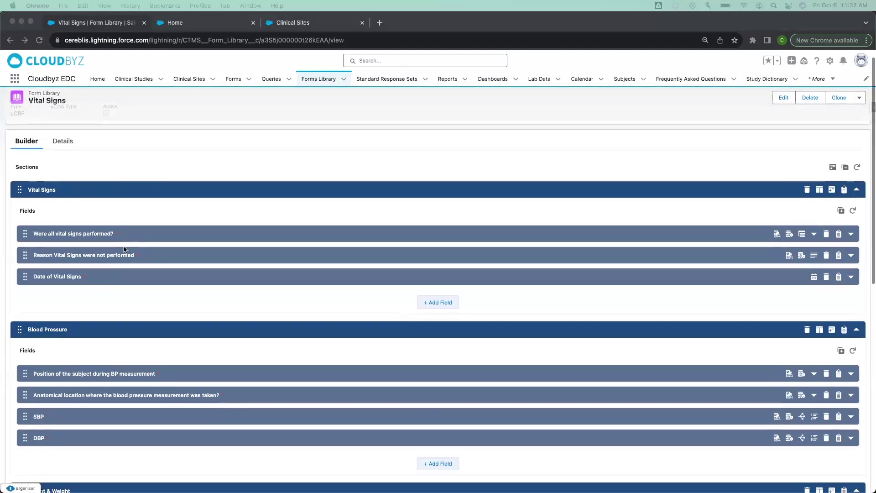
scroll(123, 251, down, 2)
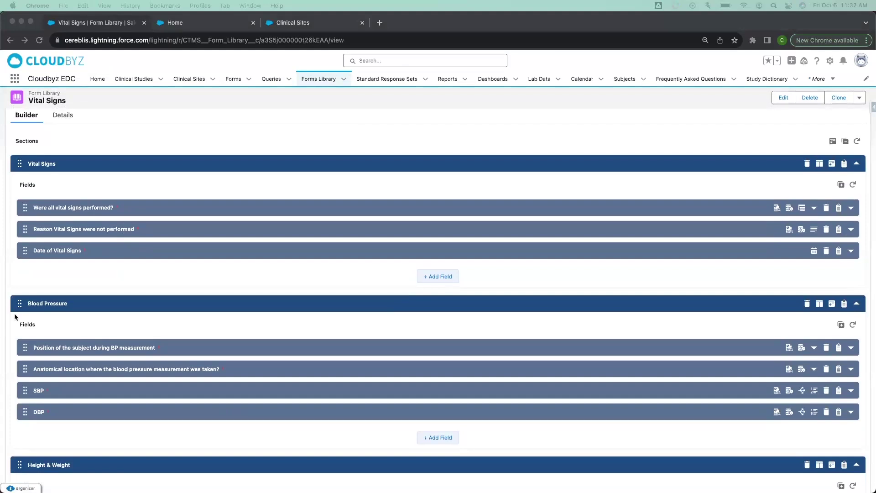
scroll(100, 351, down, 3)
click(63, 329)
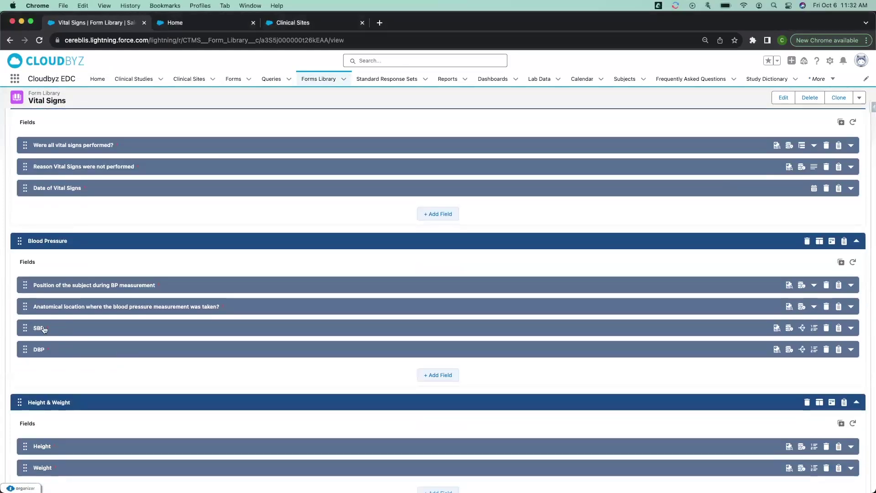
scroll(192, 329, down, 4)
scroll(191, 329, down, 5)
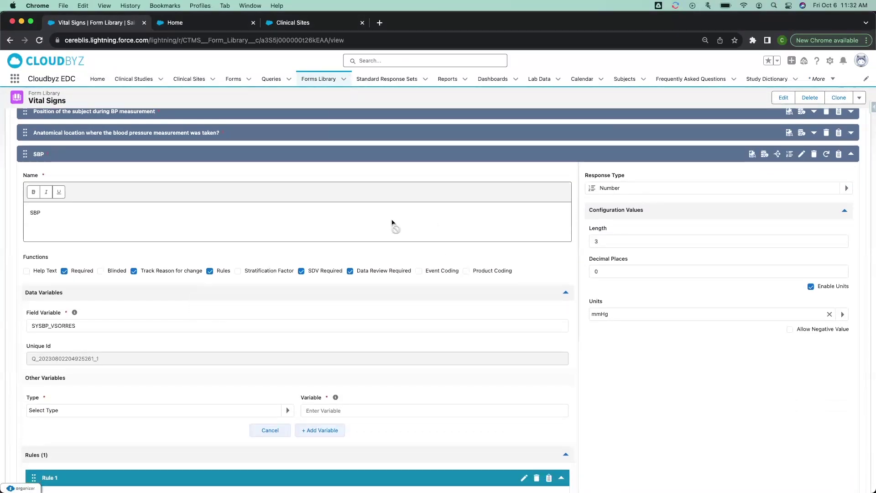
scroll(260, 247, down, 3)
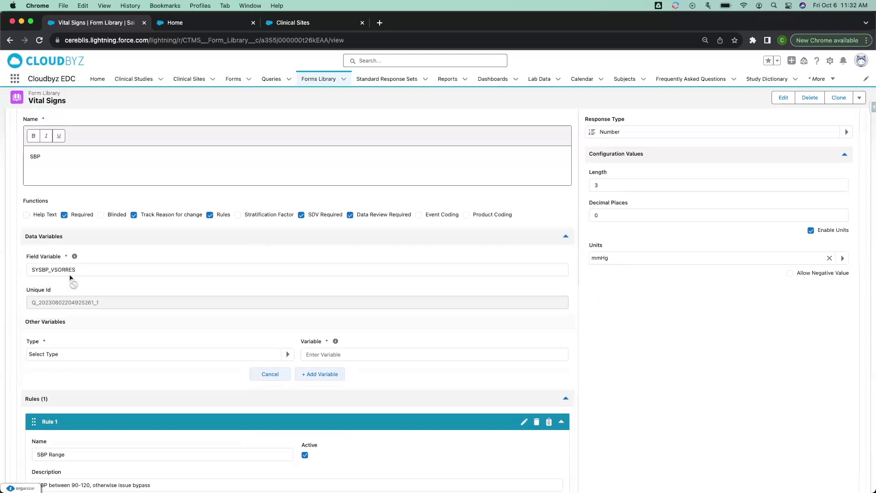
scroll(71, 277, down, 4)
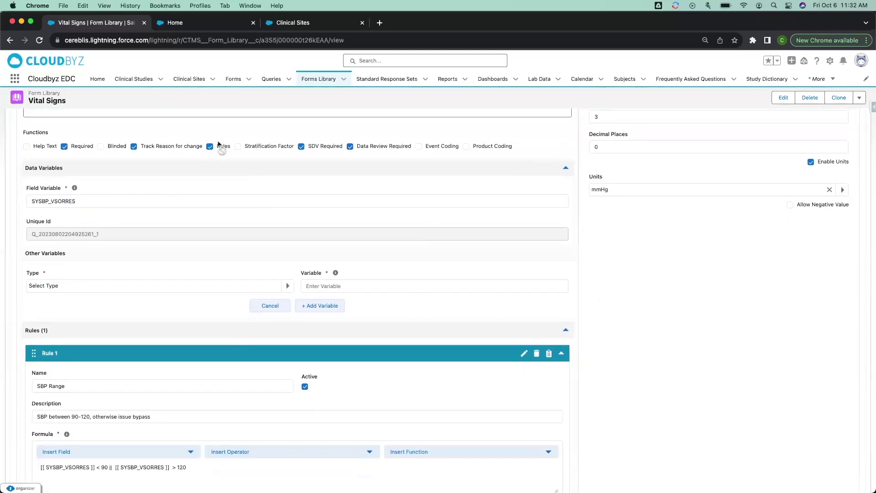
scroll(187, 283, down, 2)
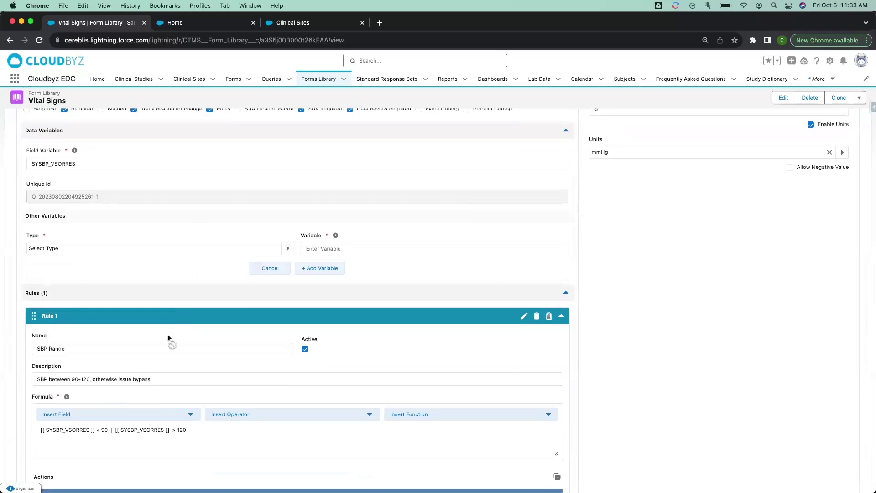
scroll(164, 333, down, 1)
scroll(165, 333, down, 2)
scroll(169, 330, down, 2)
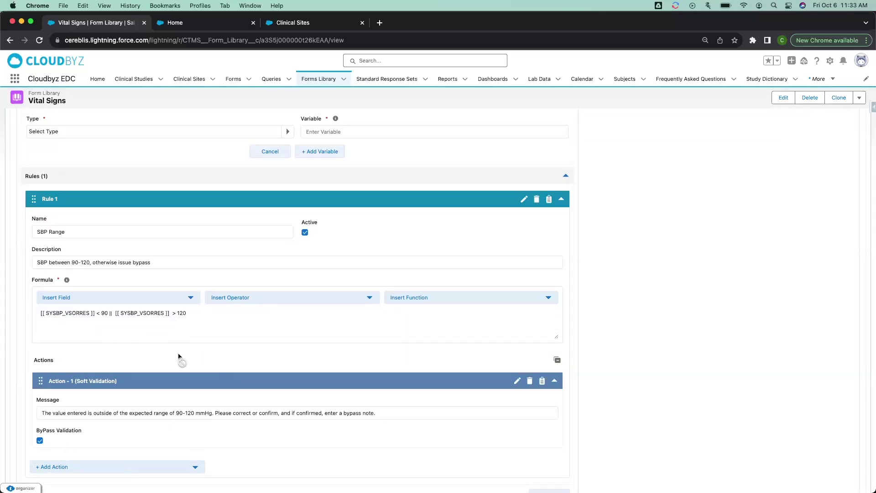
Switch to the EDC Site Portal and open the Welland General Hospital clinical site record
click(220, 28)
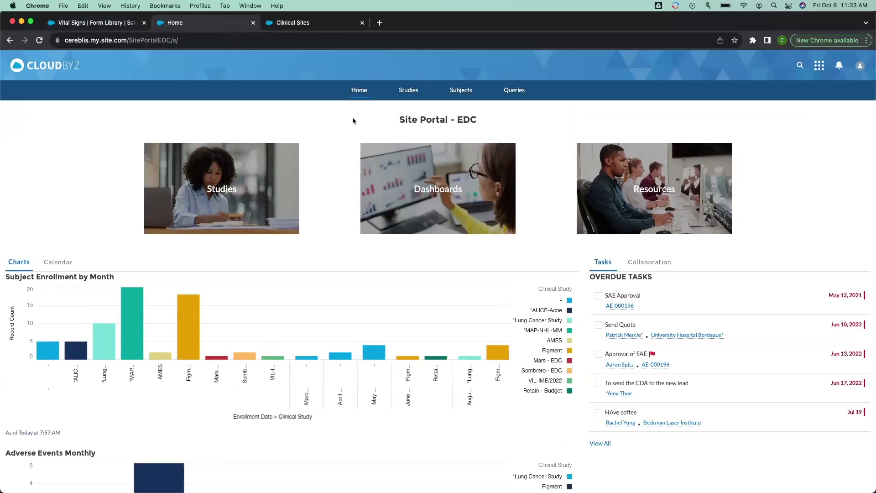
click(215, 193)
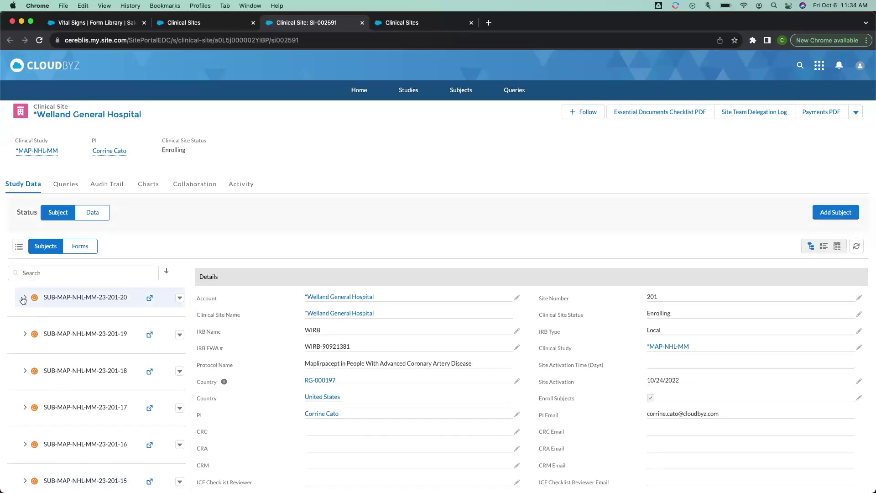
Expand the subject's Visits > Screening in the tree and open its Vital Signs form
click(25, 298)
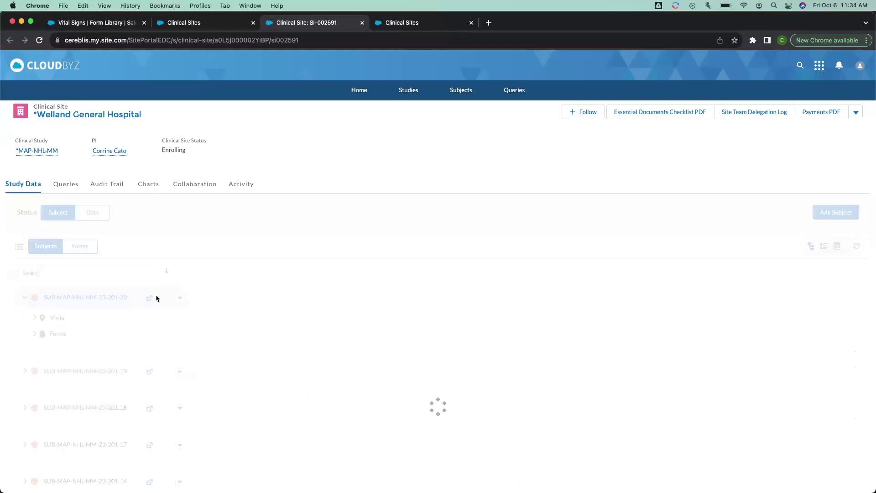
click(34, 319)
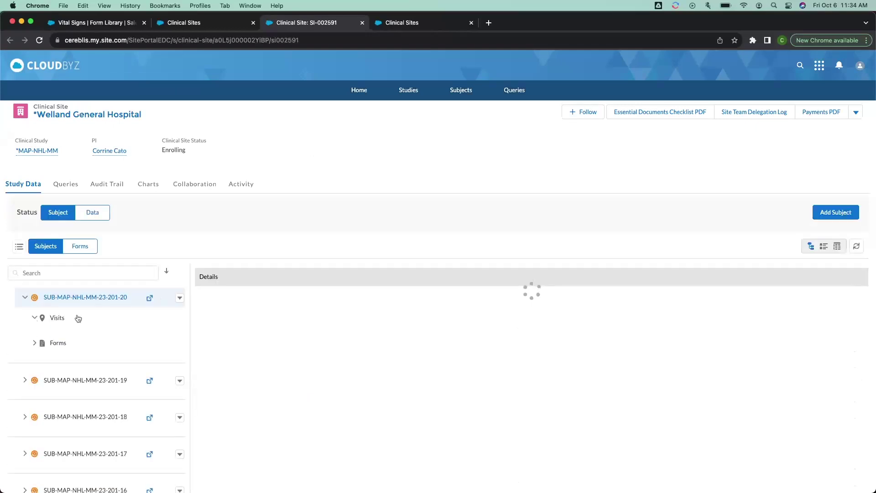
scroll(78, 319, down, 1)
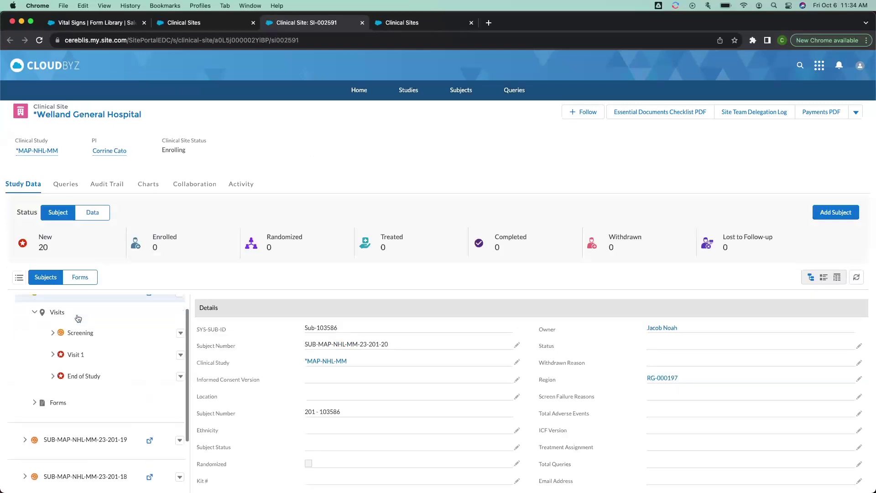
click(79, 332)
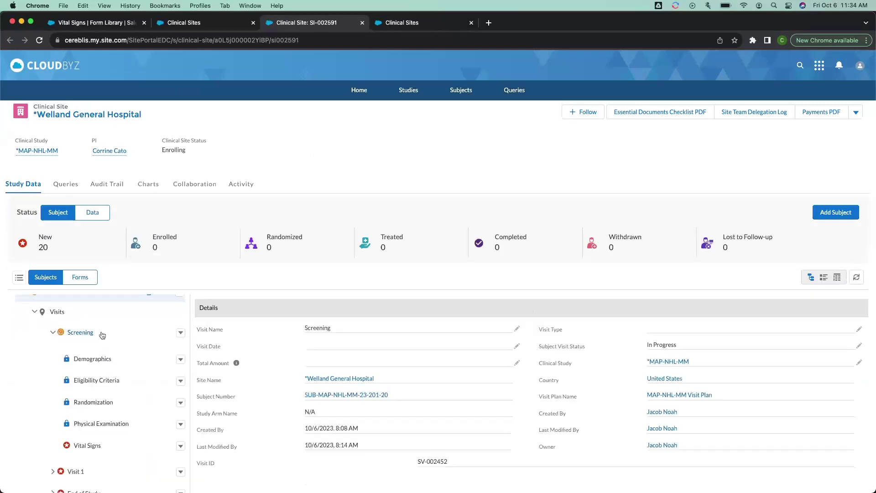
scroll(81, 343, down, 1)
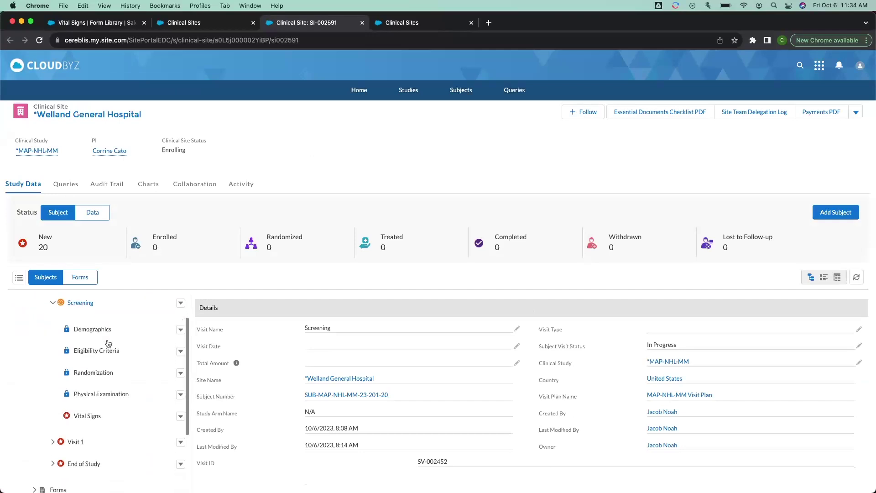
click(85, 417)
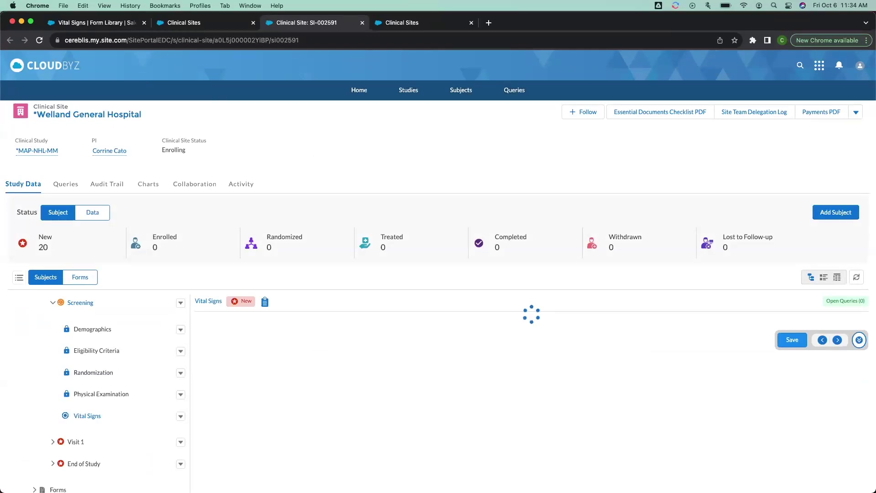
scroll(446, 278, down, 5)
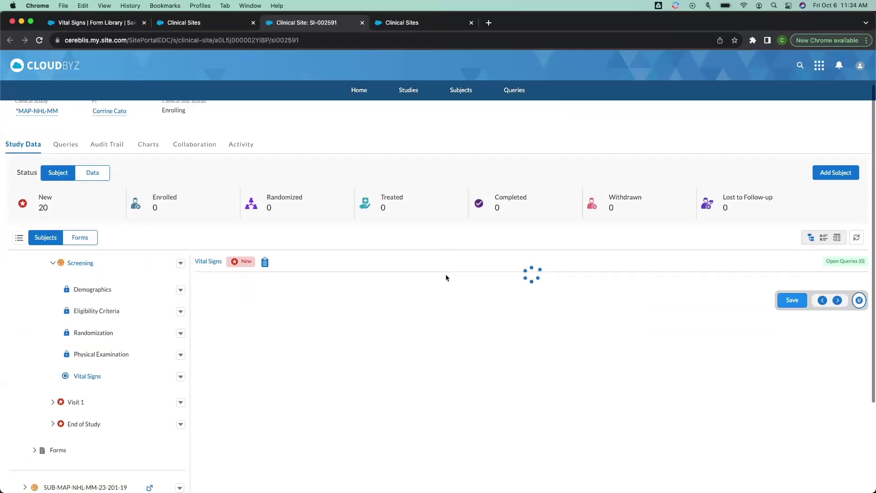
scroll(447, 278, up, 1)
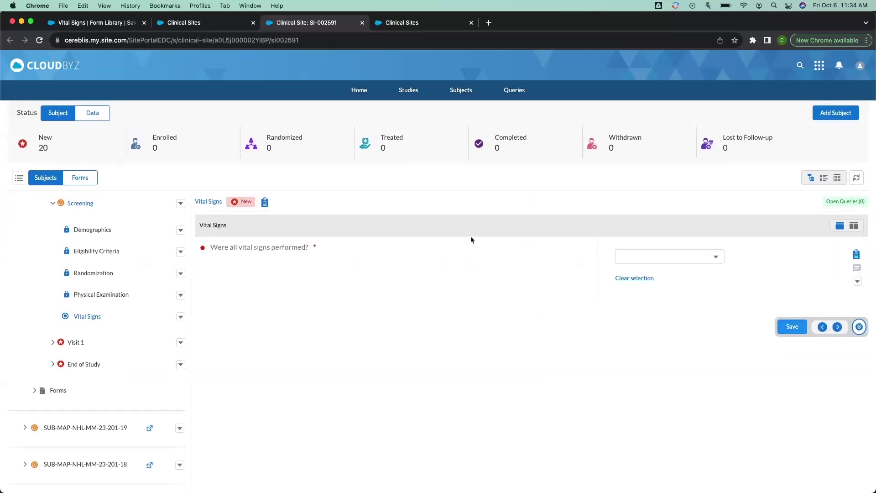
Answer Yes to vital signs performed, date today (10-06-2023), position Prone, BP location Brachial Artery
click(686, 257)
click(658, 278)
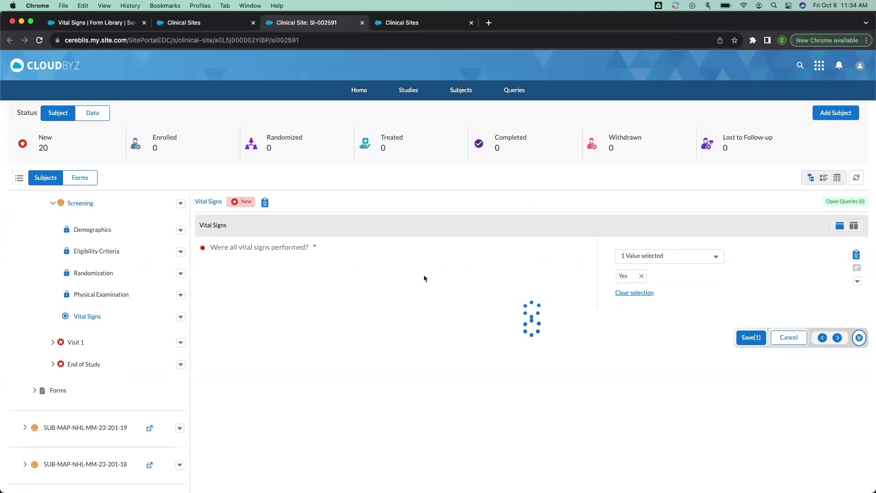
scroll(424, 256, down, 1)
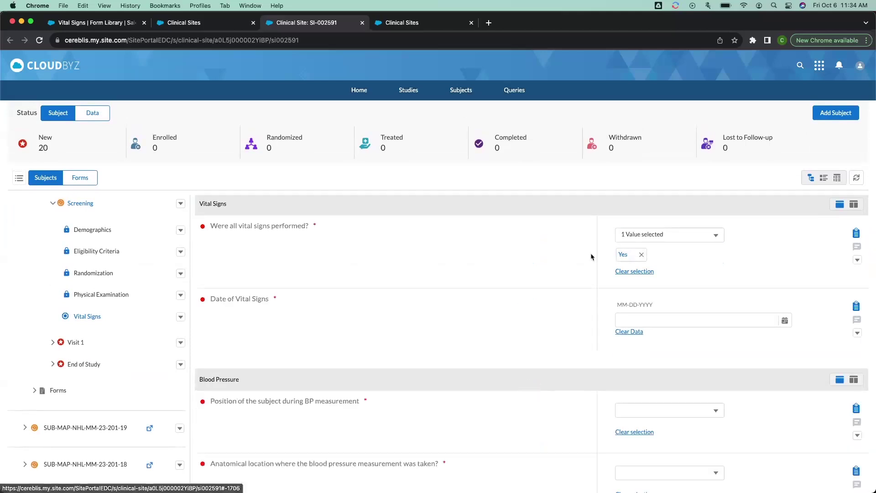
scroll(593, 254, down, 2)
click(785, 288)
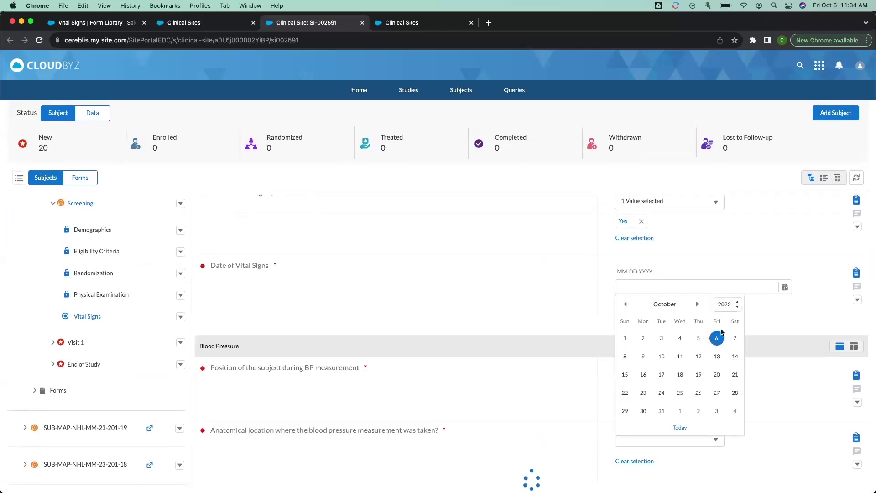
click(683, 432)
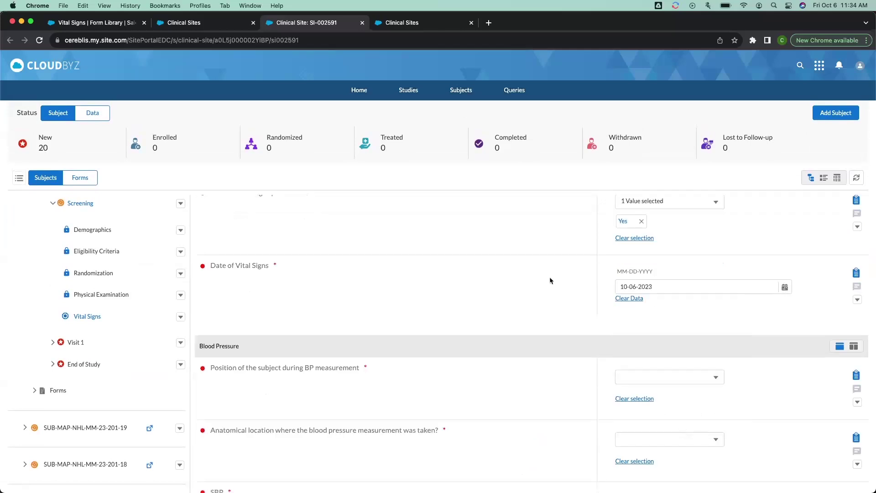
scroll(549, 277, down, 3)
click(633, 270)
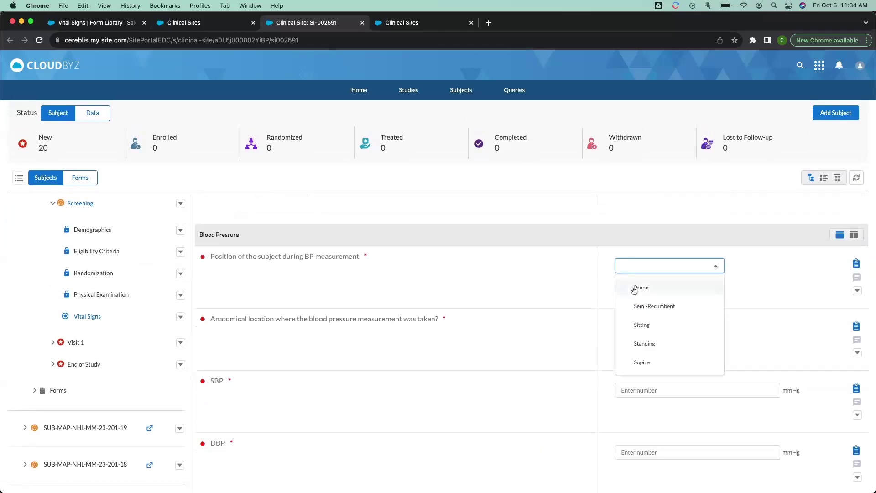
click(639, 287)
scroll(597, 247, down, 3)
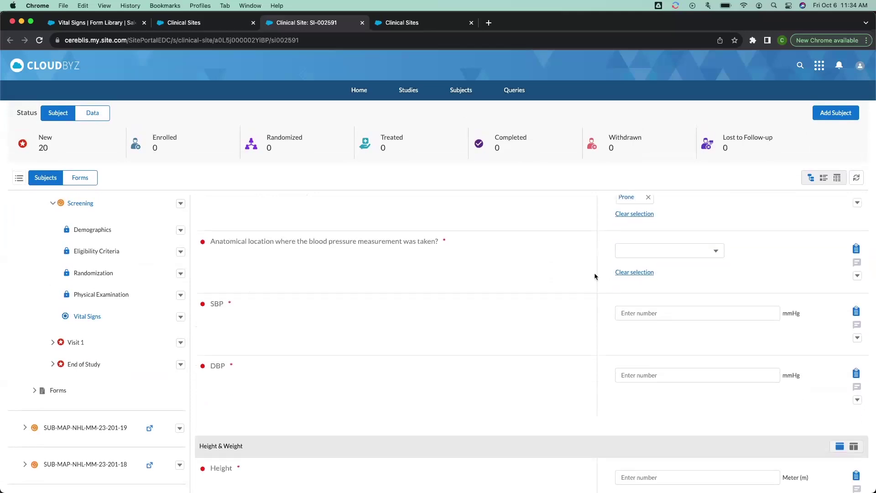
click(640, 250)
click(639, 273)
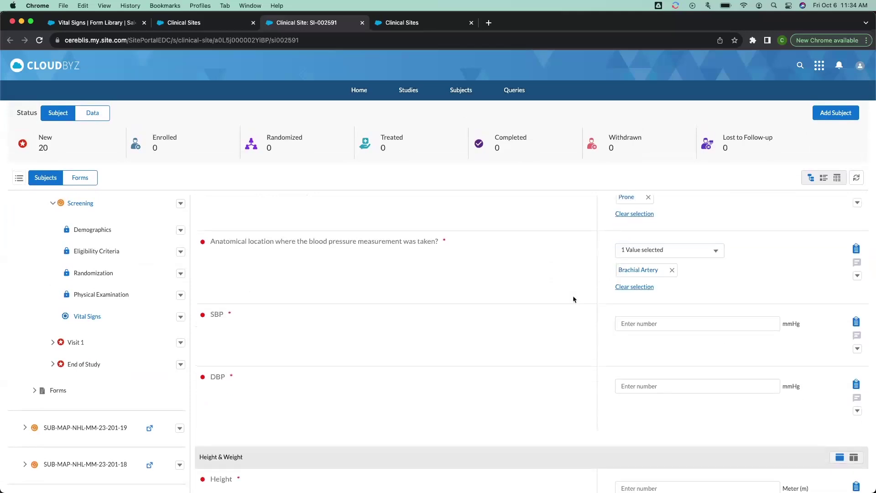
Enter SBP 87, DBP 80, height 1.87 and weight 98
scroll(573, 295, down, 3)
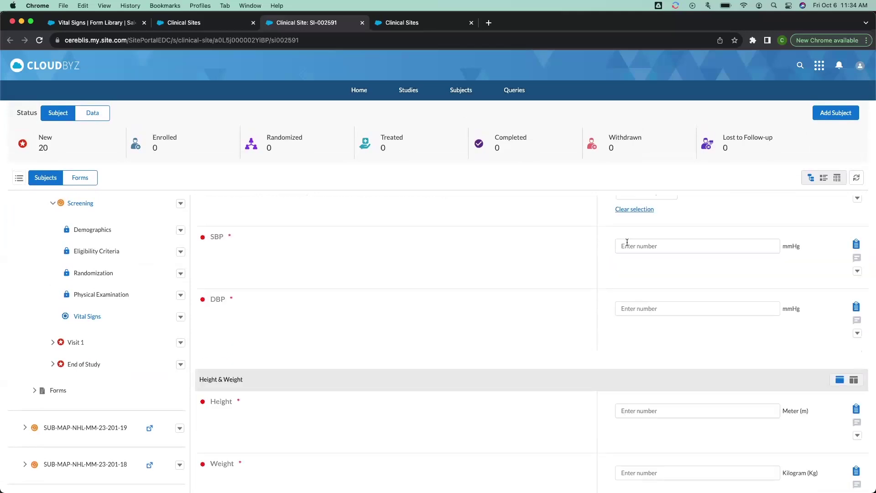
click(628, 243)
text(97)
key(BackSpace)
key(BackSpace)
text(100)
key(BackSpace)
key(BackSpace)
key(BackSpace)
text(87)
key(Tab)
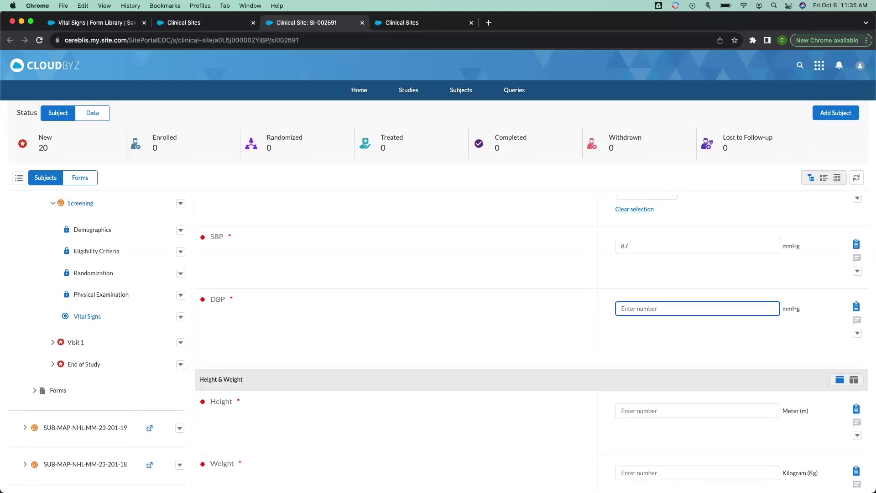
text(80)
key(Tab)
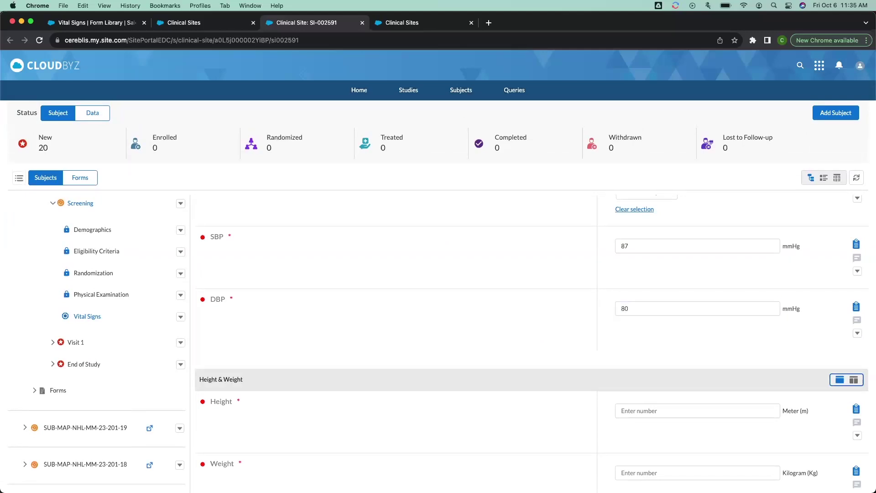
key(Tab)
key(Tab)
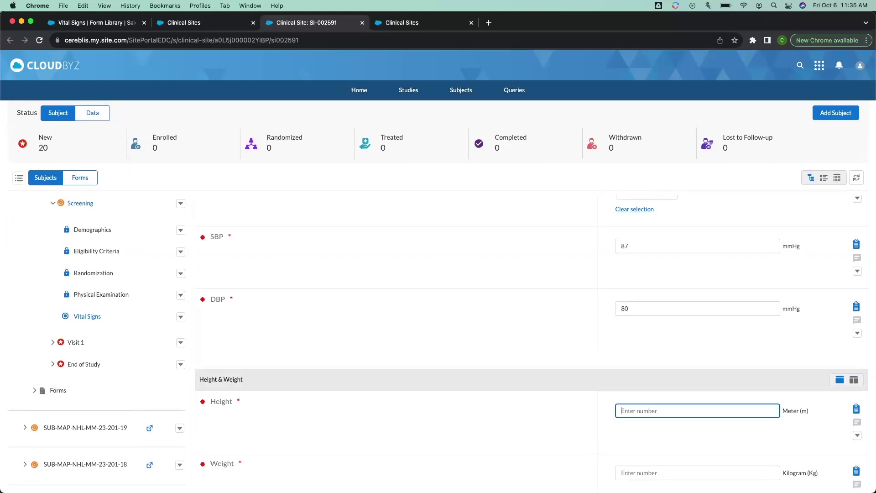
text(1.87)
key(Tab)
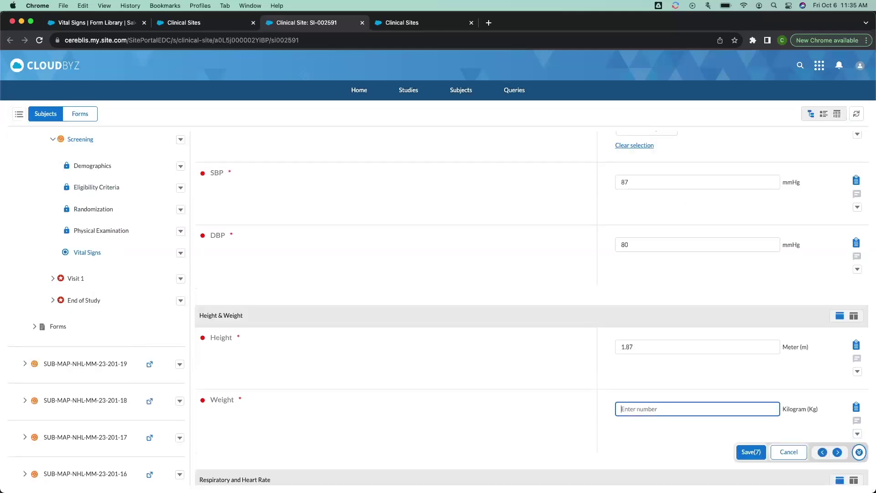
text(98)
key(Tab)
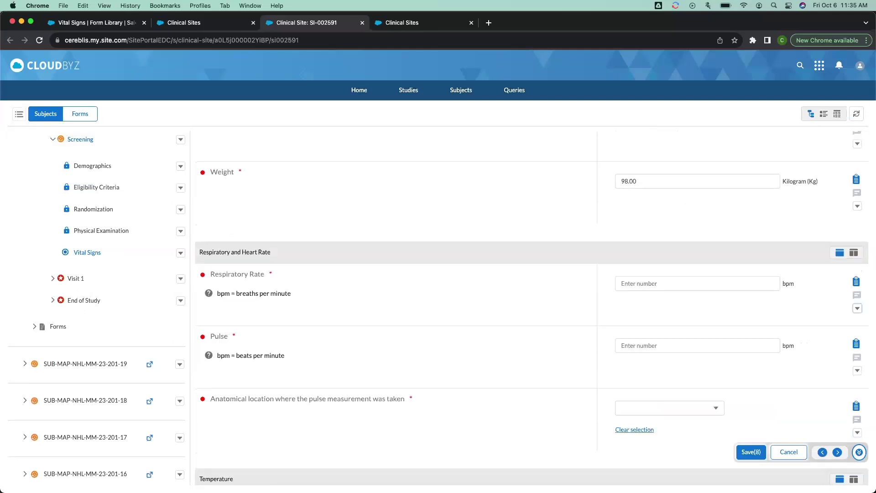
Enter respiratory rate 15, pulse 65 at Brachial Artery, and temperature 98.6 at Axilla
click(726, 278)
text(15)
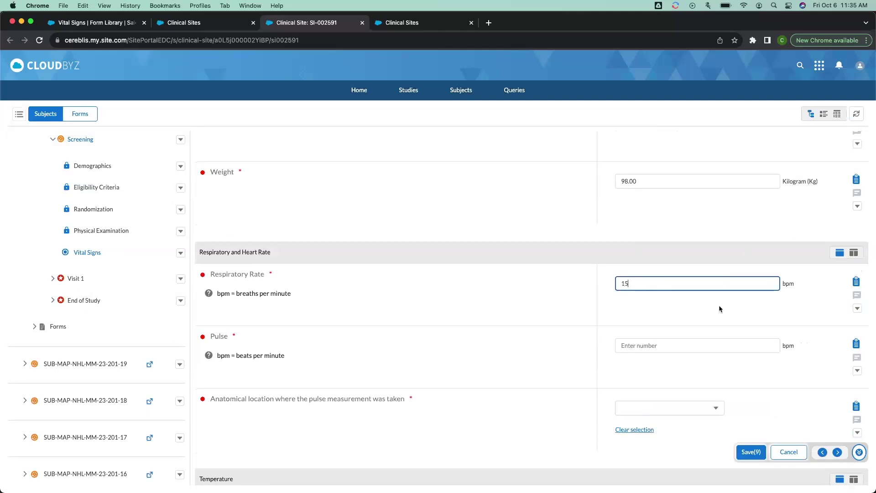
click(703, 343)
text(65)
click(683, 408)
click(657, 432)
scroll(588, 413, down, 5)
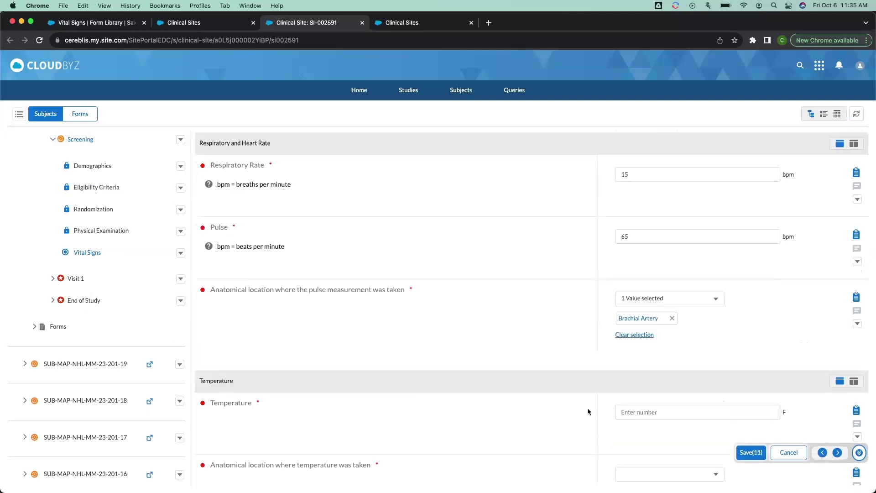
click(664, 375)
text(98.6)
click(597, 403)
scroll(598, 403, down, 1)
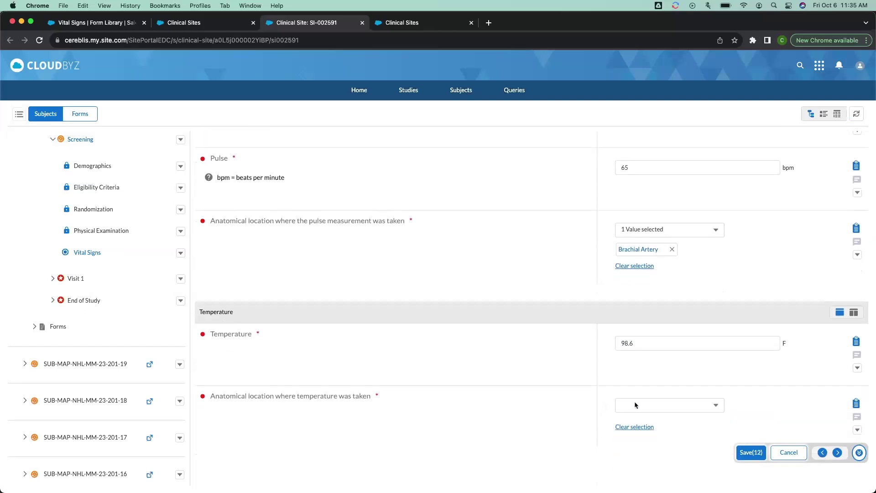
click(648, 403)
click(642, 428)
click(807, 407)
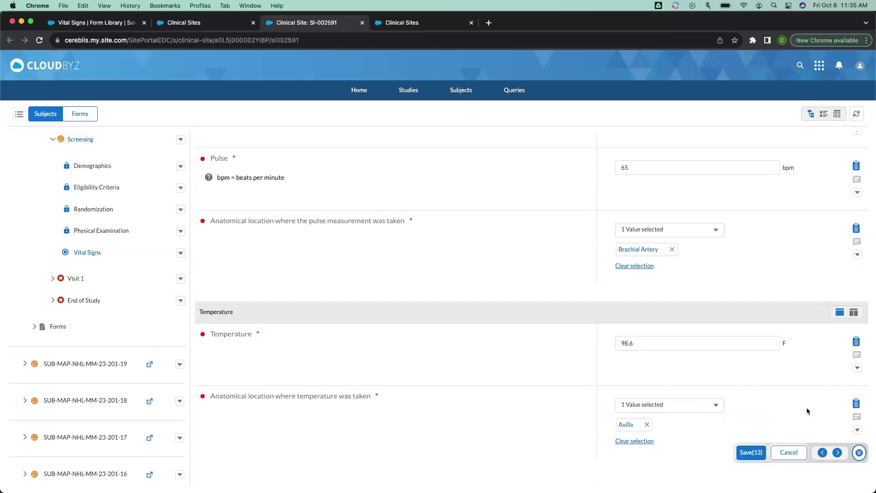
Save all the entered Screening vital signs
click(752, 457)
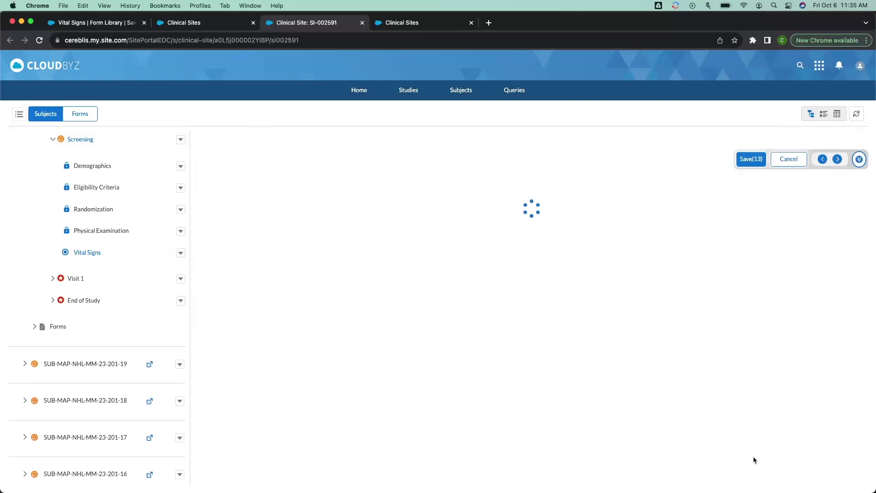
scroll(595, 337, up, 3)
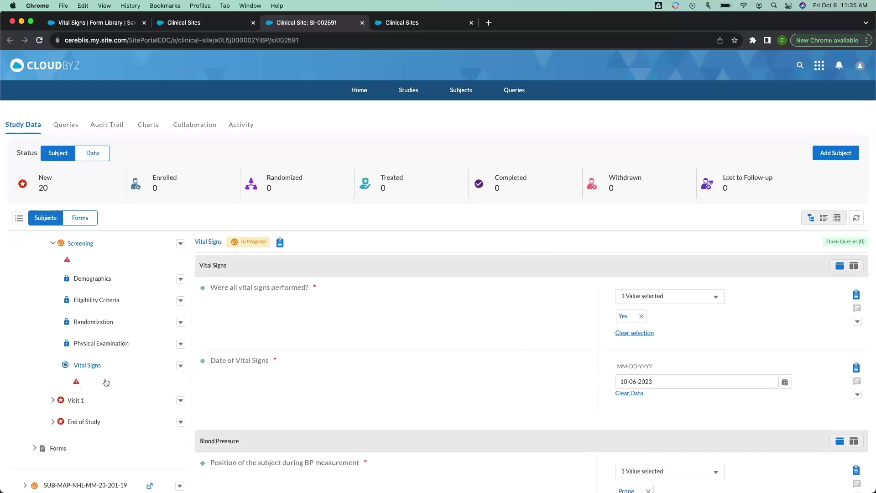
scroll(405, 347, down, 3)
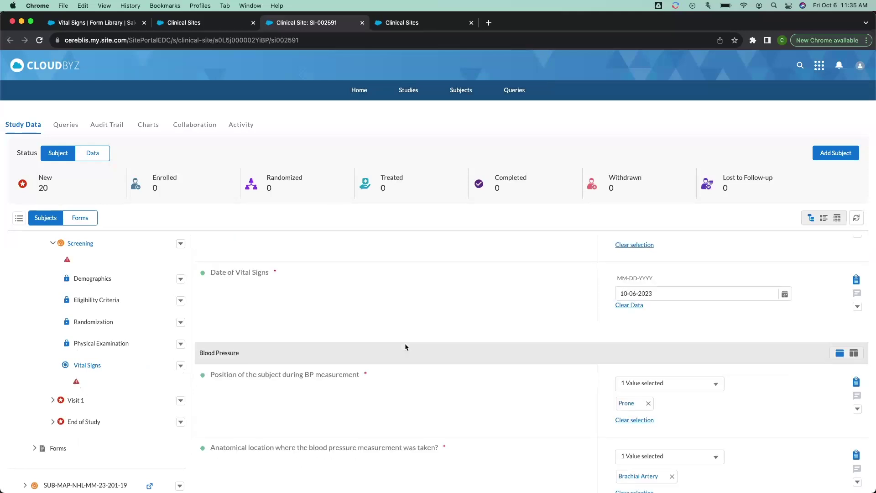
scroll(405, 347, down, 3)
scroll(406, 347, down, 2)
scroll(405, 347, down, 3)
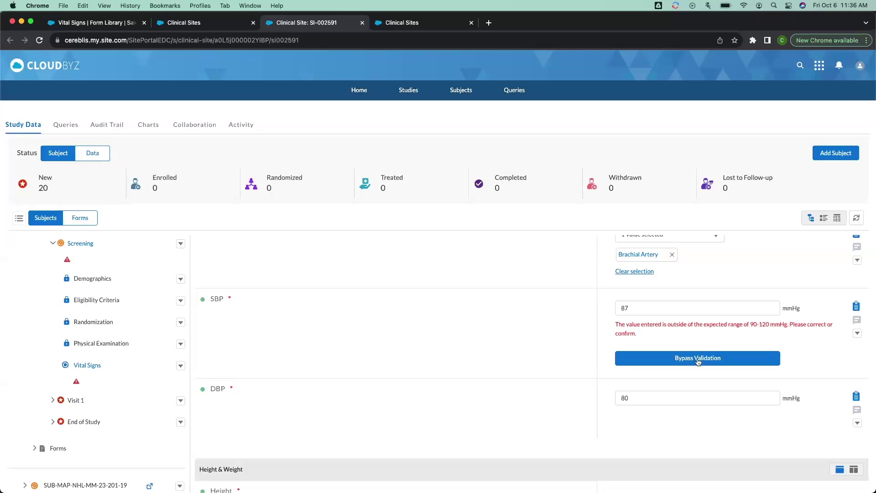
Accept the out-of-range SBP value of 87 and review its audit history
click(698, 359)
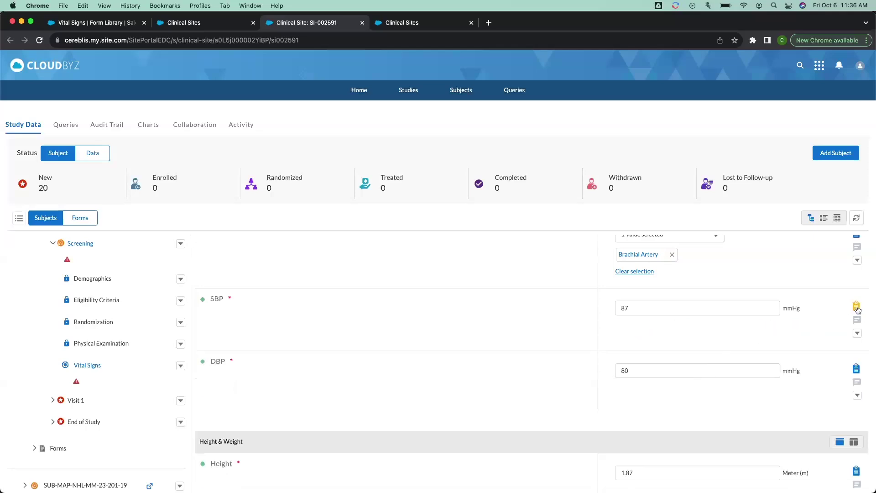
click(857, 307)
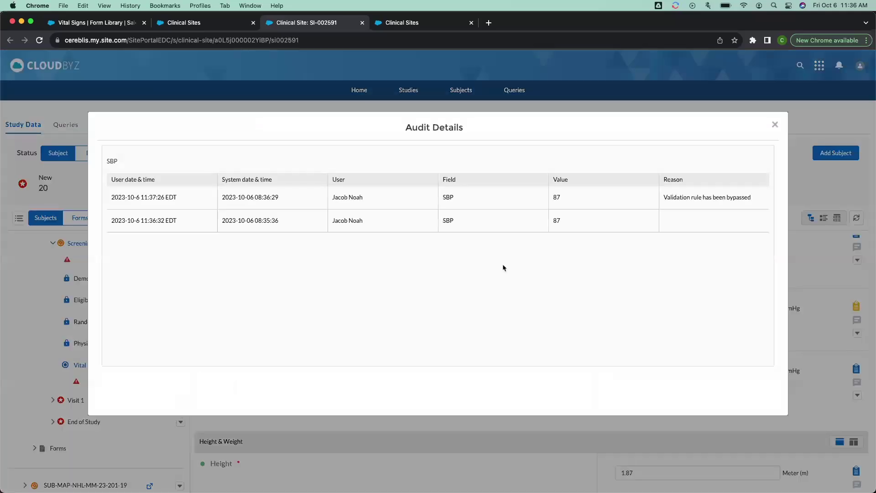
key(Escape)
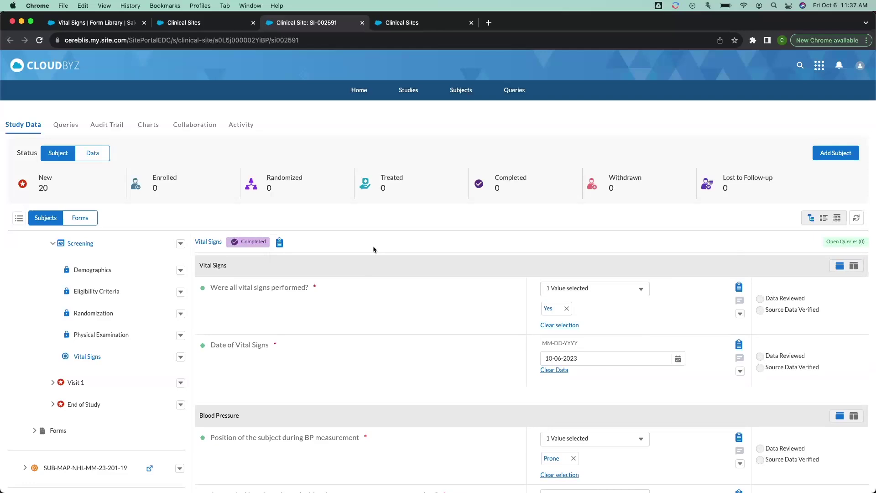
Return to the EDC window and open the Welland General Hospital clinical site
key(ctrl+Up)
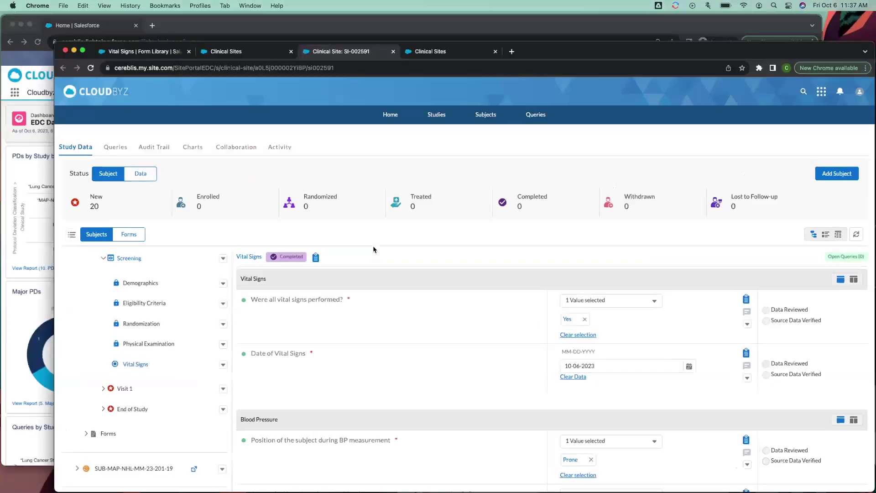
click(238, 200)
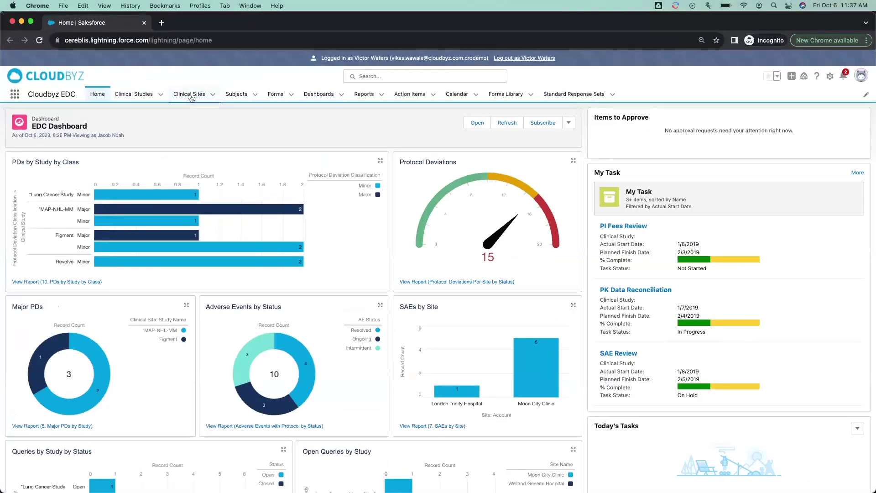
click(190, 97)
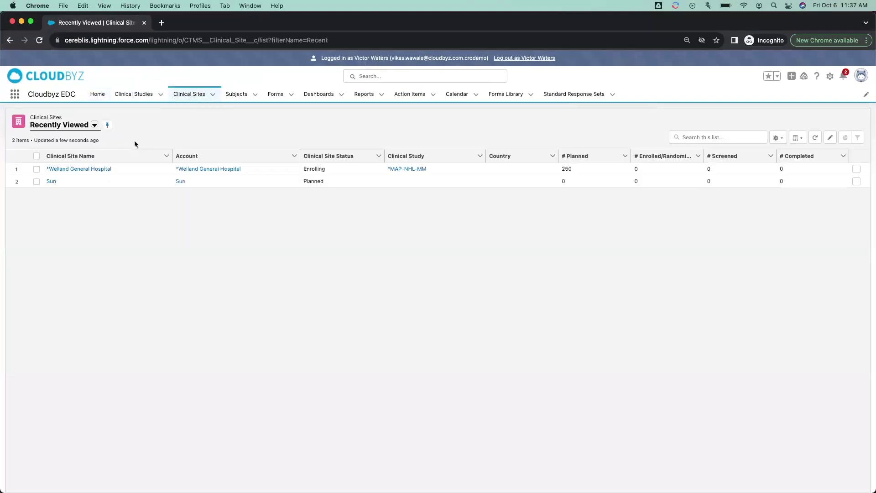
click(79, 169)
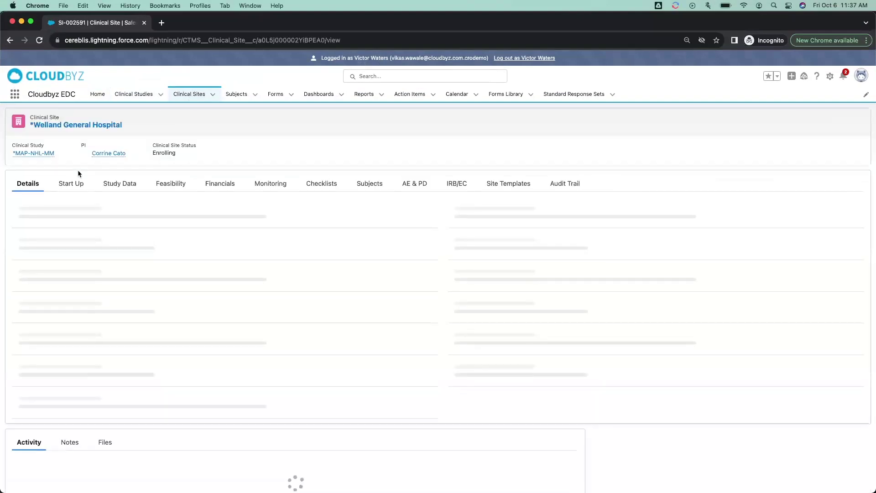
Show the site's study data and expand subject SUB-MAP-NHL-MM-23-201-20 and its Visits
click(124, 213)
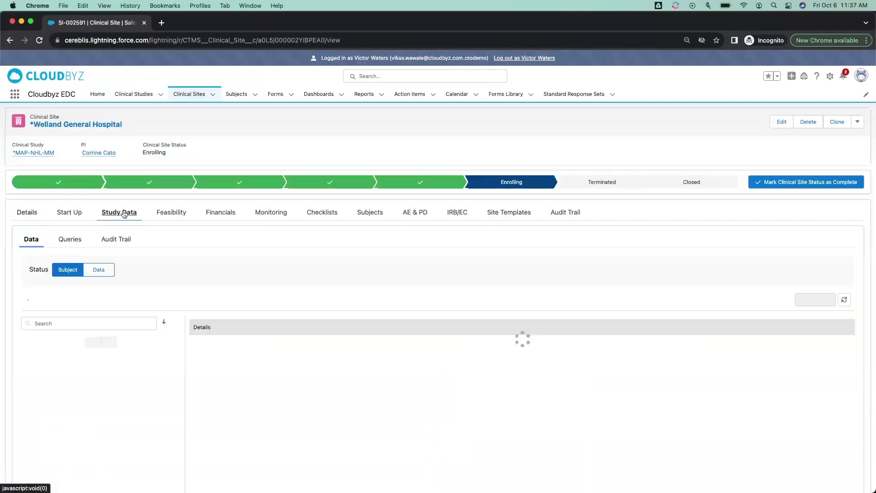
scroll(122, 247, down, 3)
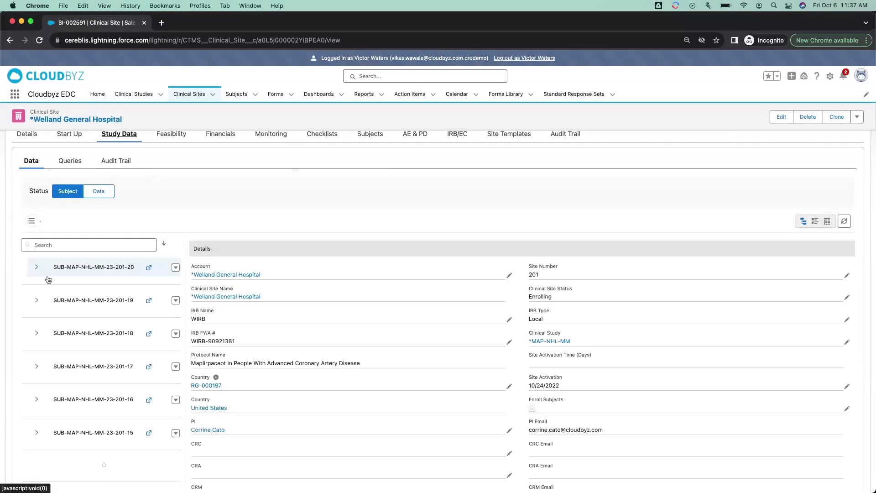
click(36, 268)
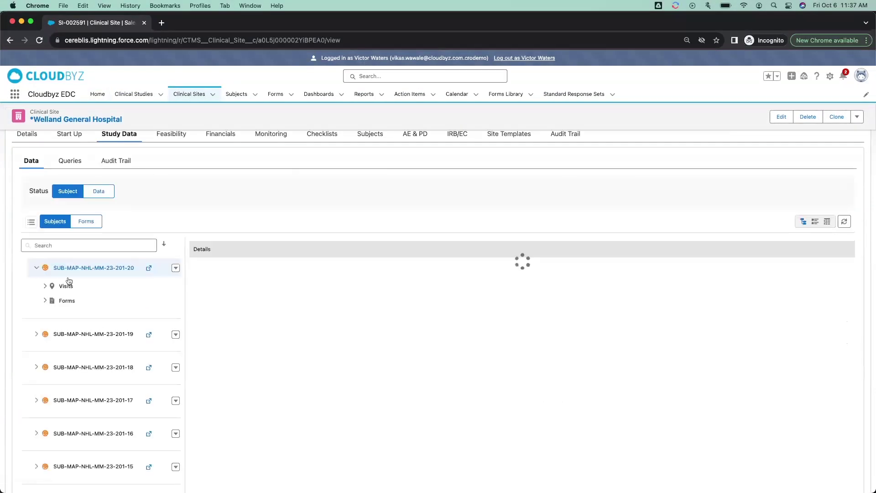
click(44, 287)
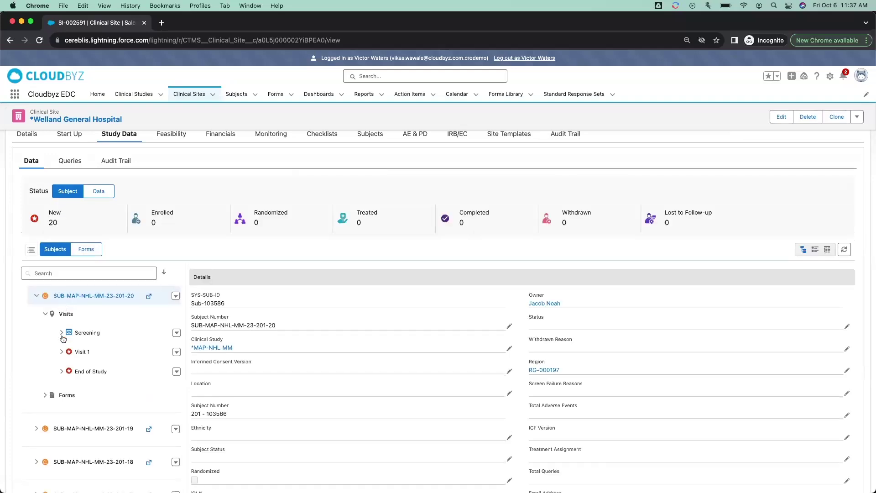
Expand the Screening visit and open Demographics, then the Vital Signs form
click(63, 334)
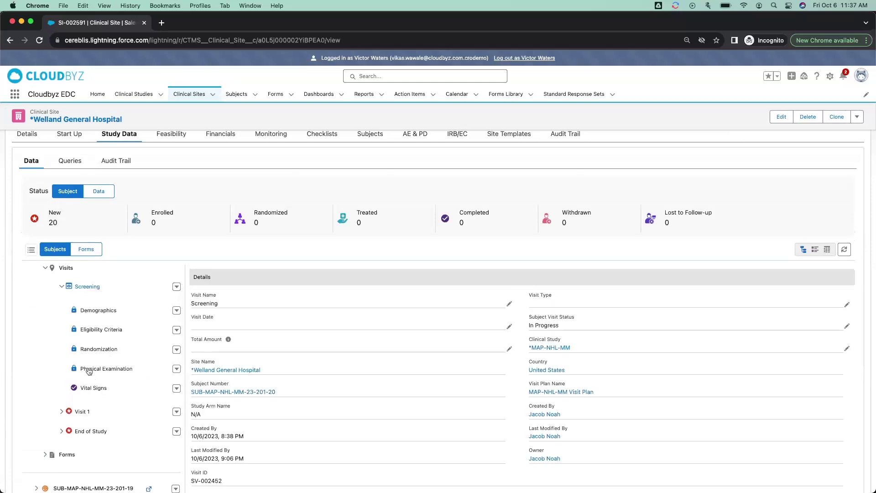
click(102, 310)
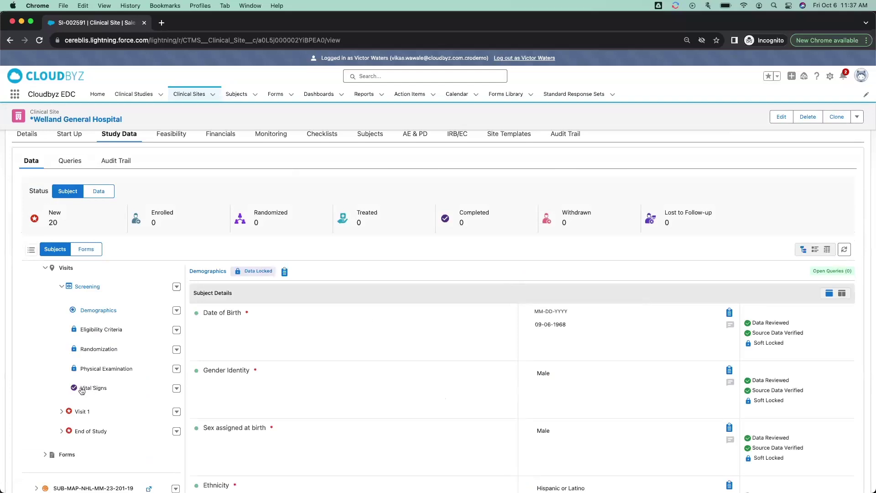
click(90, 390)
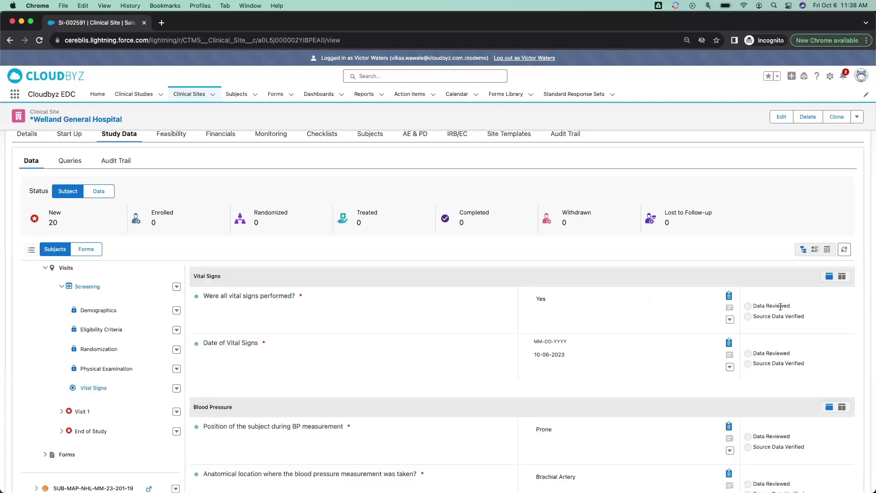
Mark the first question, date, position and BP location reviewed, checking SBP's audit history
click(748, 306)
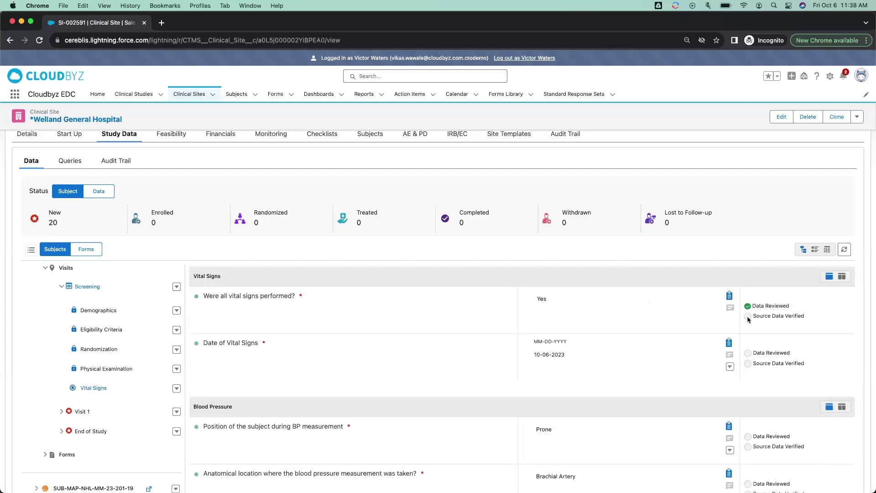
click(748, 357)
click(748, 357)
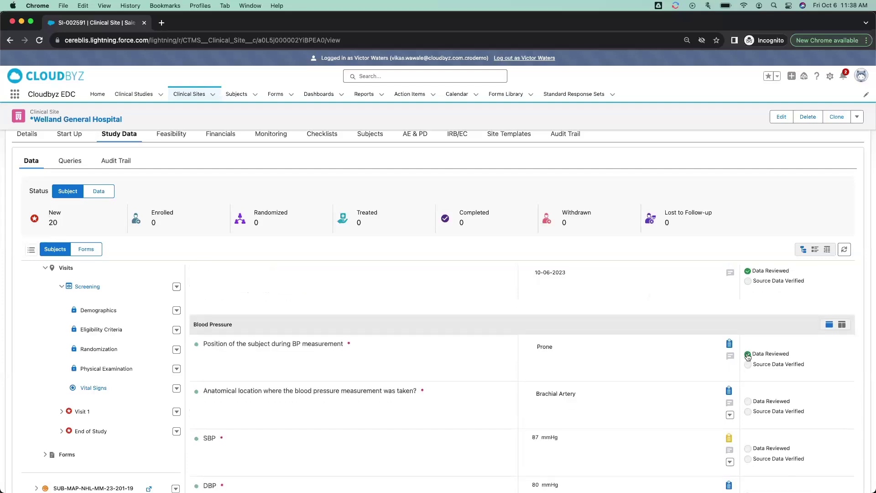
click(749, 348)
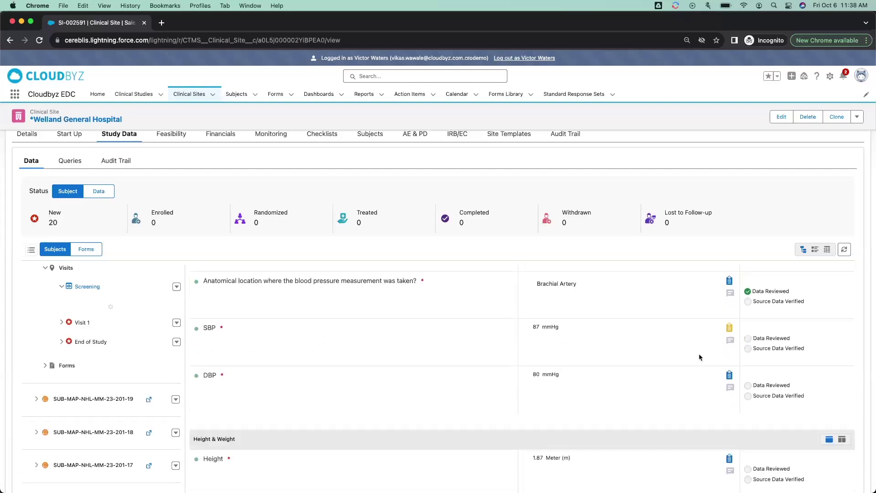
click(729, 327)
click(776, 125)
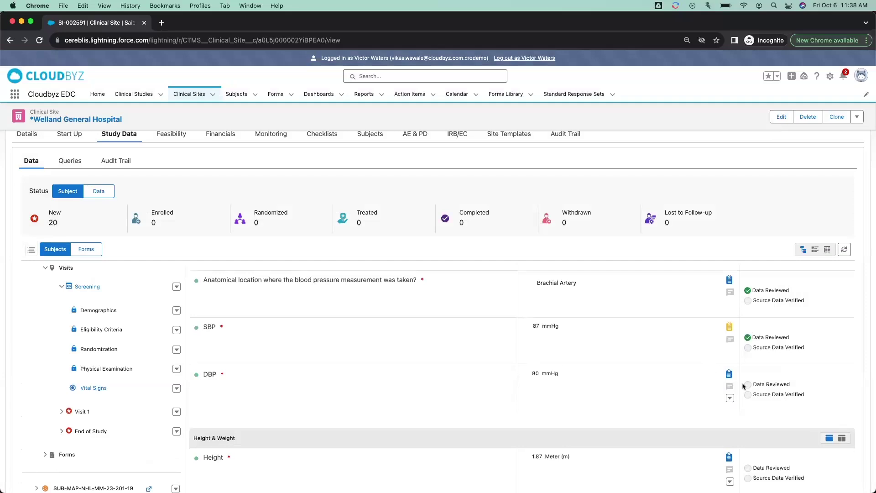
Mark Height, Weight, Respiratory Rate, Pulse and pulse location as data reviewed
scroll(749, 388, down, 3)
click(748, 316)
click(749, 363)
scroll(740, 356, down, 2)
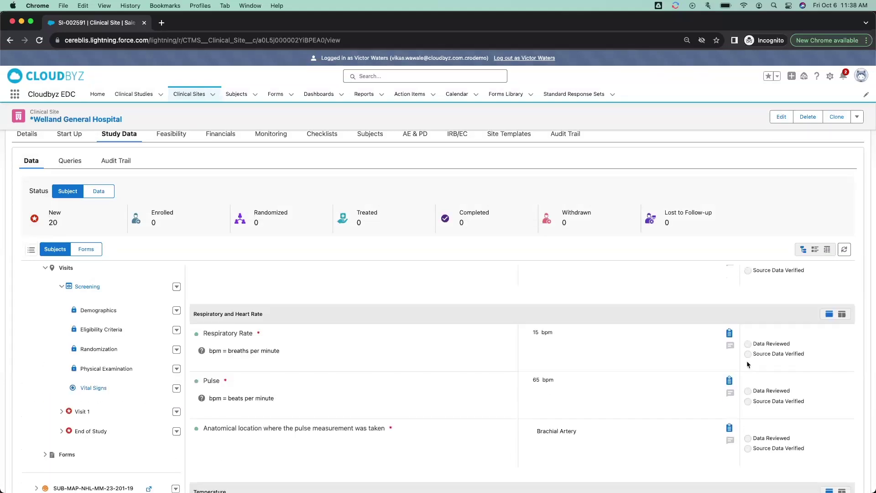
click(748, 345)
click(748, 391)
scroll(749, 411, down, 1)
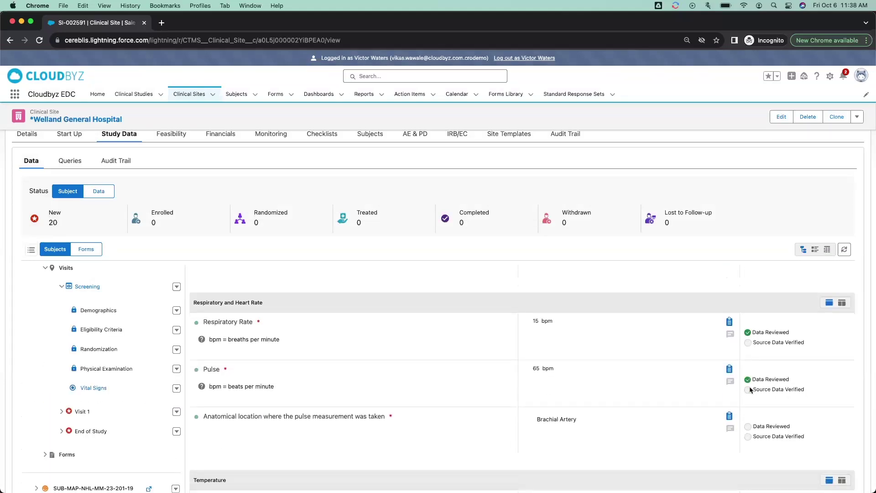
click(749, 427)
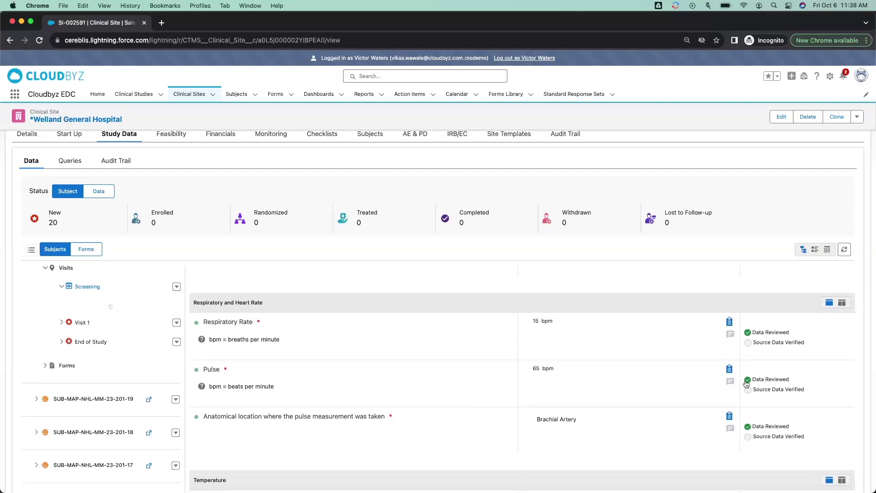
Mark Temperature and its Axilla location as data reviewed
scroll(870, 364, down, 3)
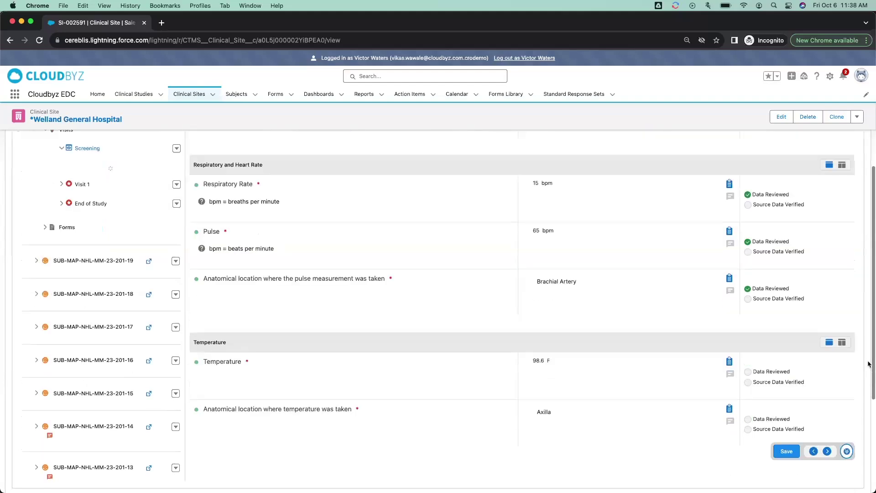
scroll(869, 364, down, 1)
click(748, 343)
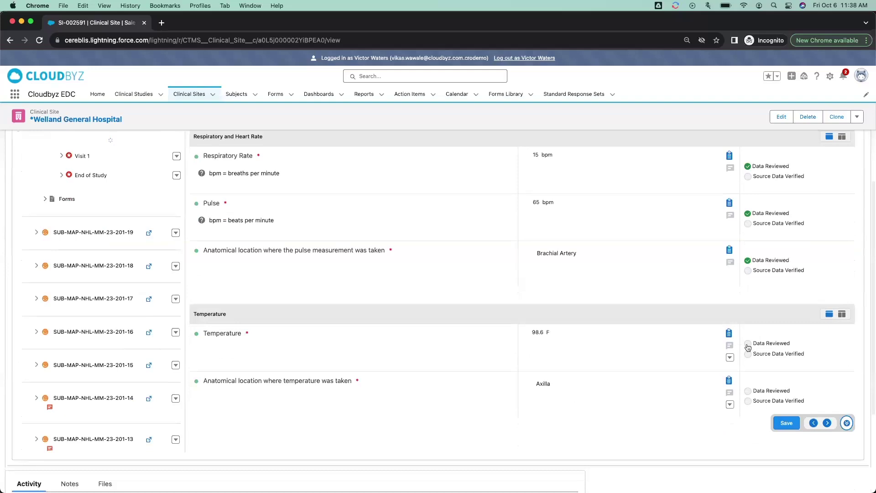
click(748, 390)
scroll(870, 274, down, 2)
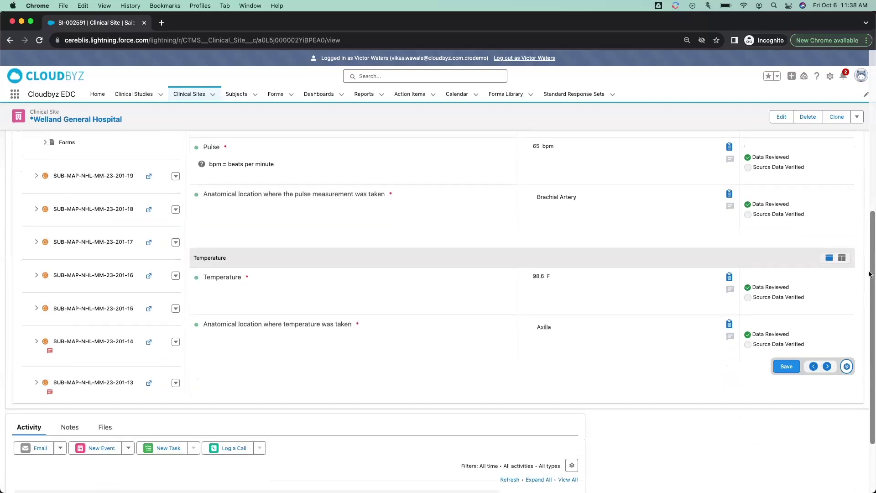
scroll(869, 274, up, 1)
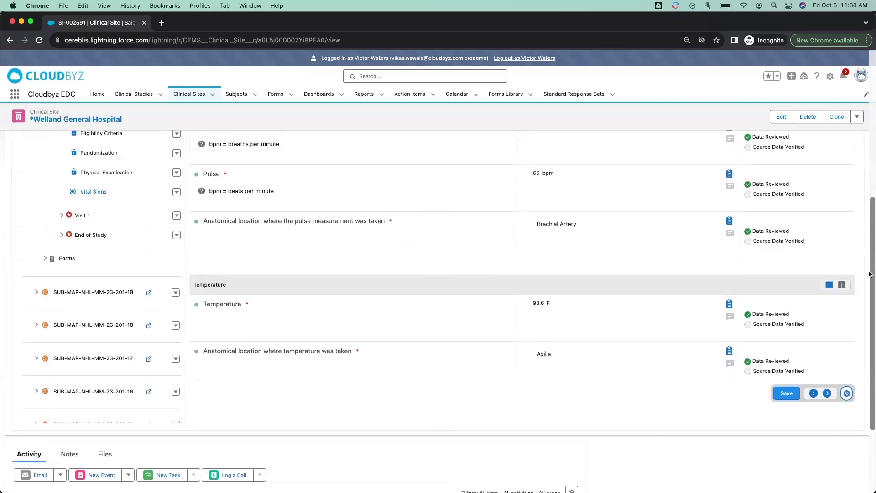
scroll(869, 274, up, 2)
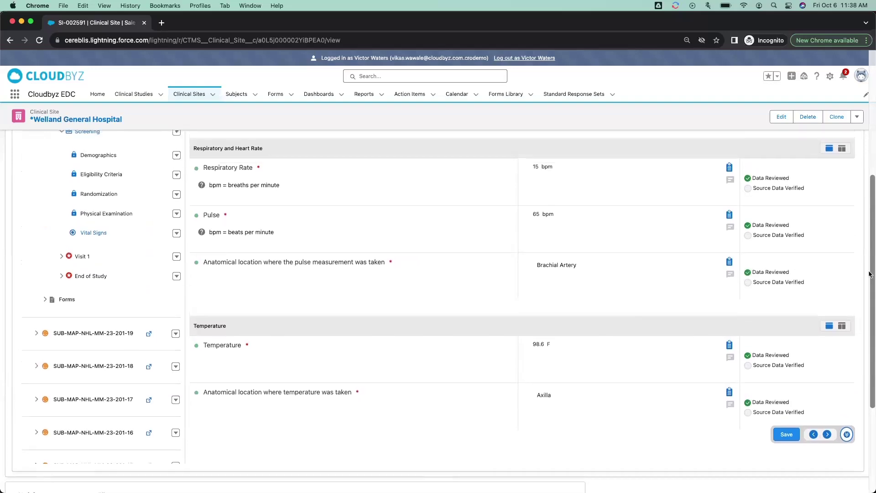
scroll(871, 274, up, 3)
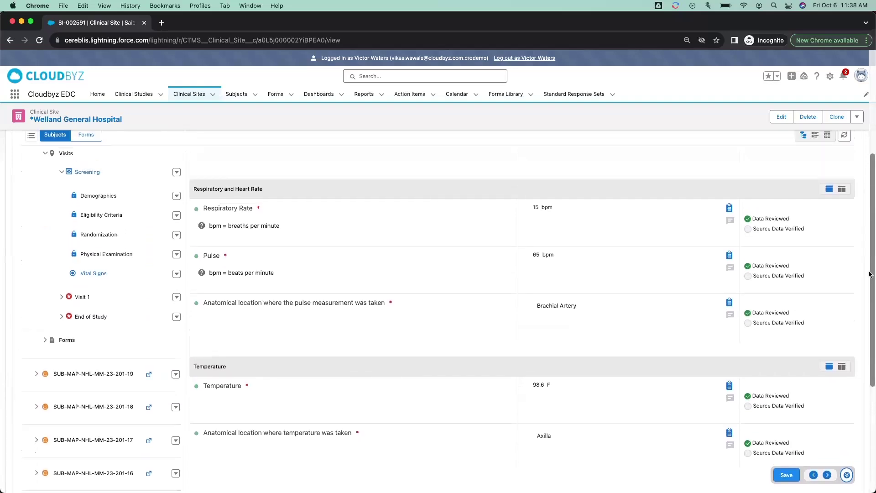
scroll(870, 274, up, 2)
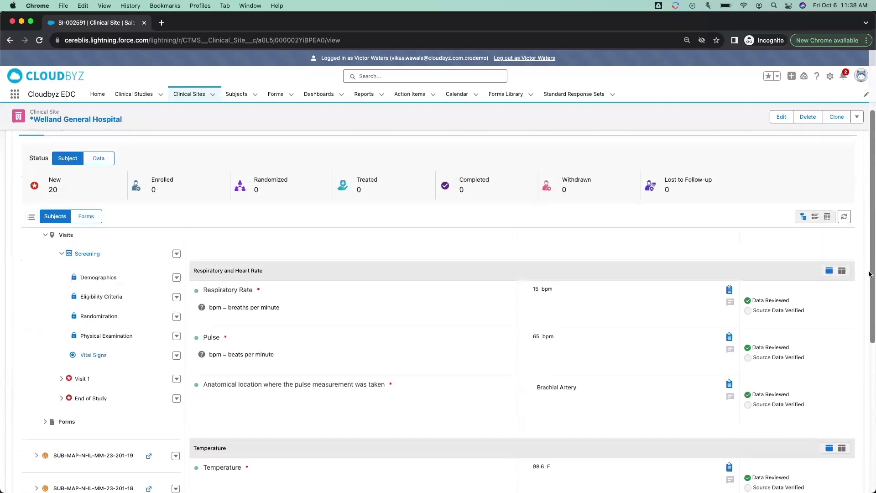
Mark Respiratory Rate, Pulse, pulse location and Temperature as source data verified
click(748, 311)
click(748, 358)
scroll(748, 358, down, 2)
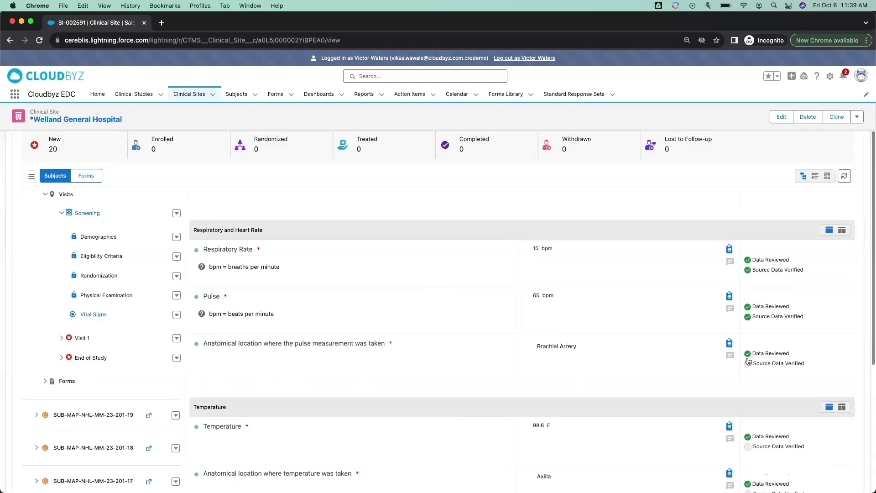
click(748, 348)
scroll(749, 350, down, 2)
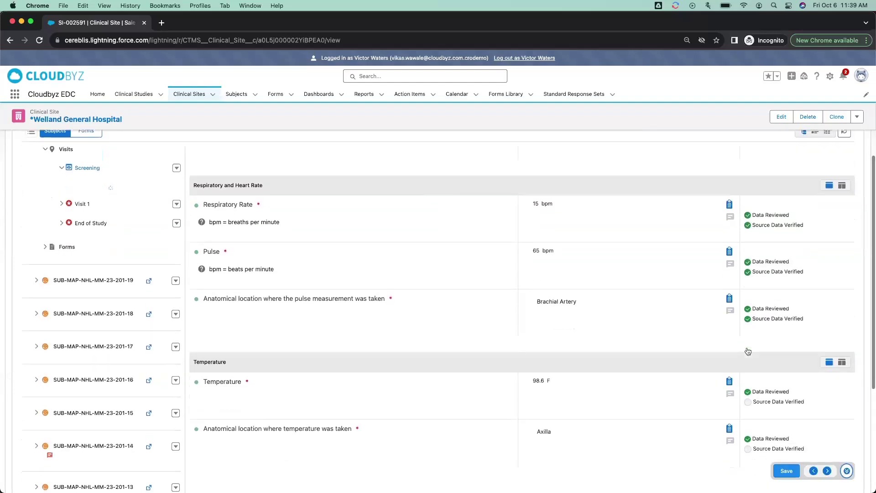
click(748, 368)
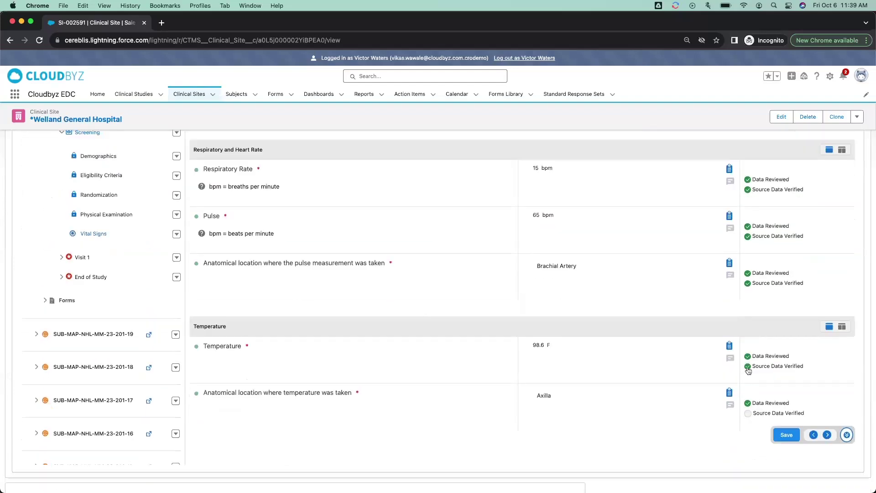
Mark the Axilla temperature location as source data verified
scroll(748, 371, down, 3)
scroll(725, 381, up, 4)
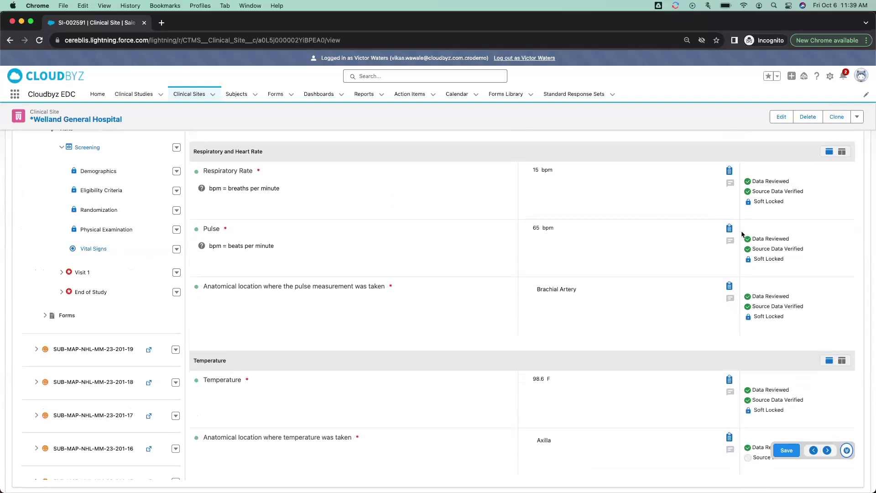
scroll(753, 338, down, 4)
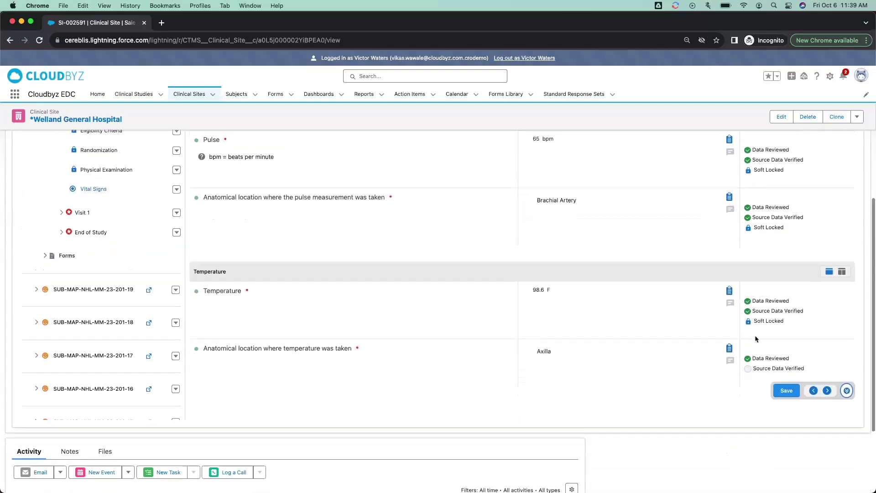
click(751, 368)
scroll(751, 315, up, 10)
scroll(761, 315, down, 10)
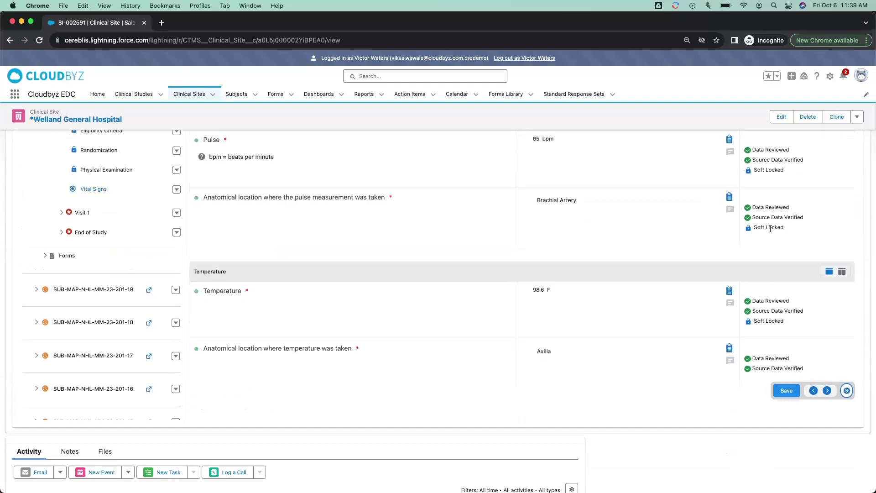
scroll(770, 231, up, 5)
scroll(770, 230, up, 2)
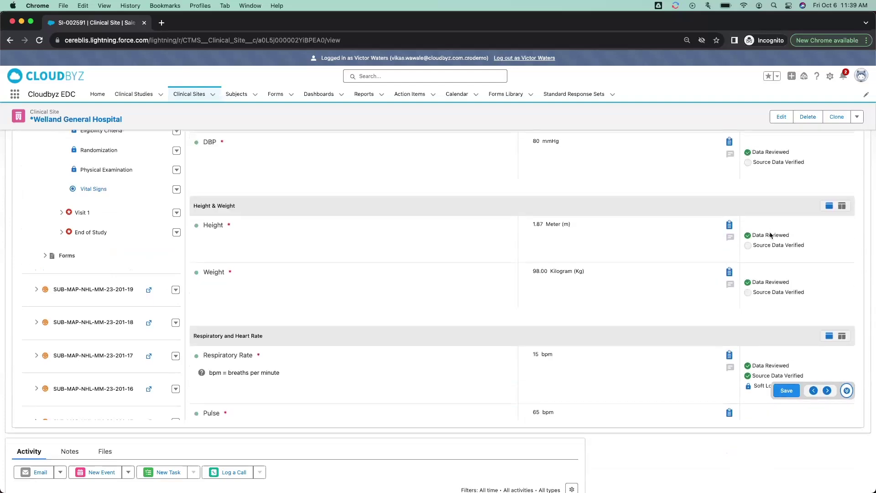
Mark Weight, Height and DBP as source data verified
click(749, 292)
click(748, 245)
scroll(751, 249, up, 3)
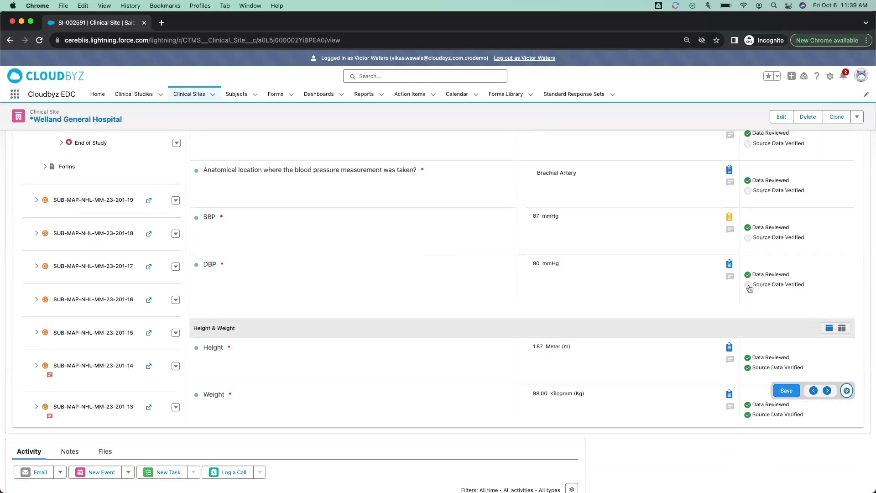
click(748, 285)
scroll(698, 286, up, 2)
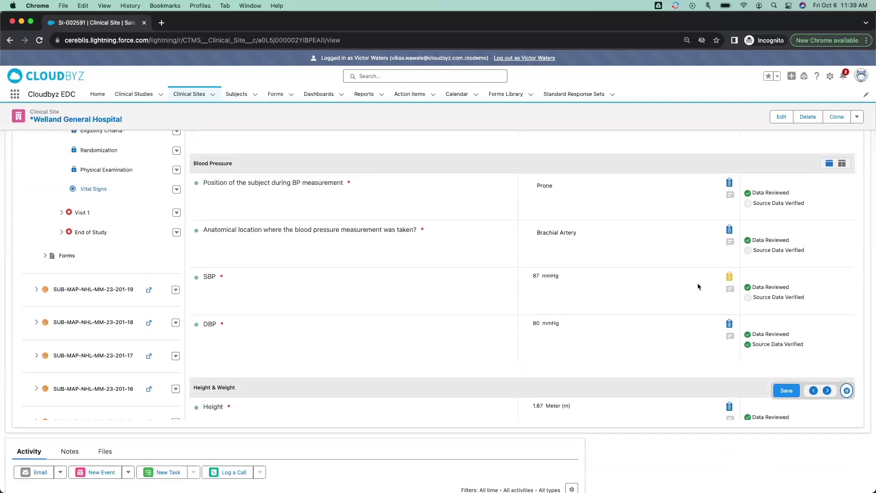
Start a new SBP query with Medium priority, assigned to the Study Coordinator role
click(730, 290)
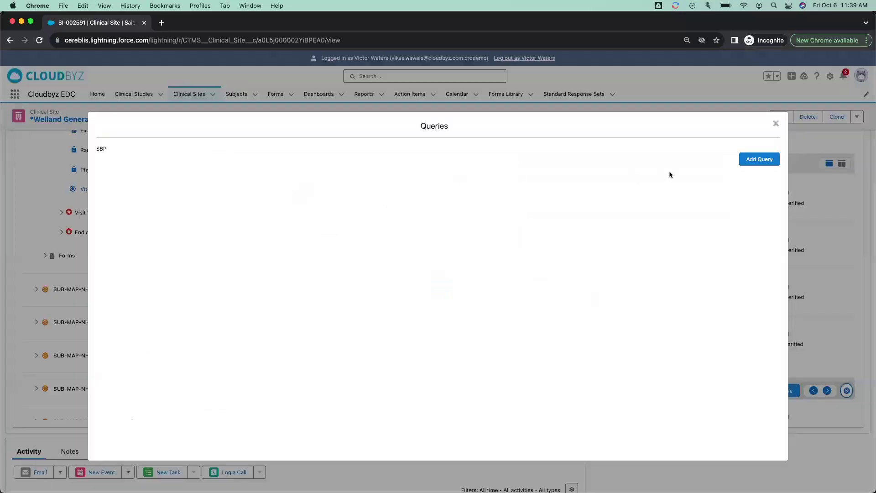
click(768, 158)
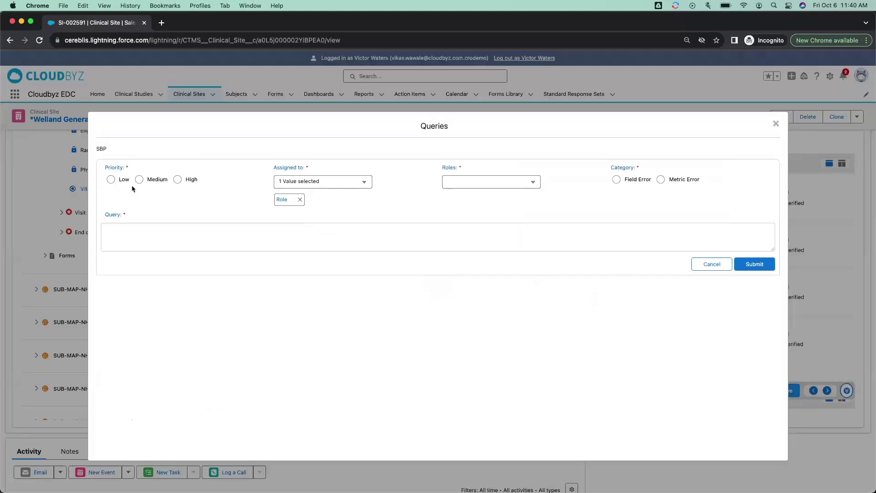
click(139, 180)
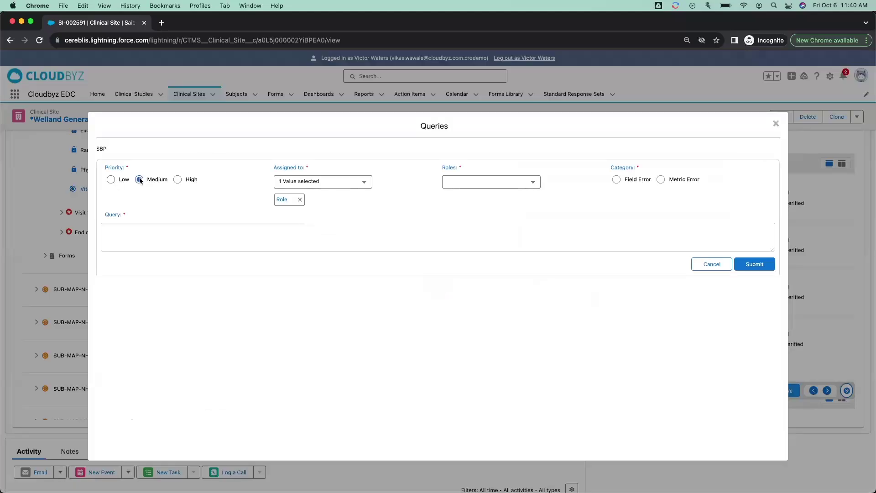
click(503, 182)
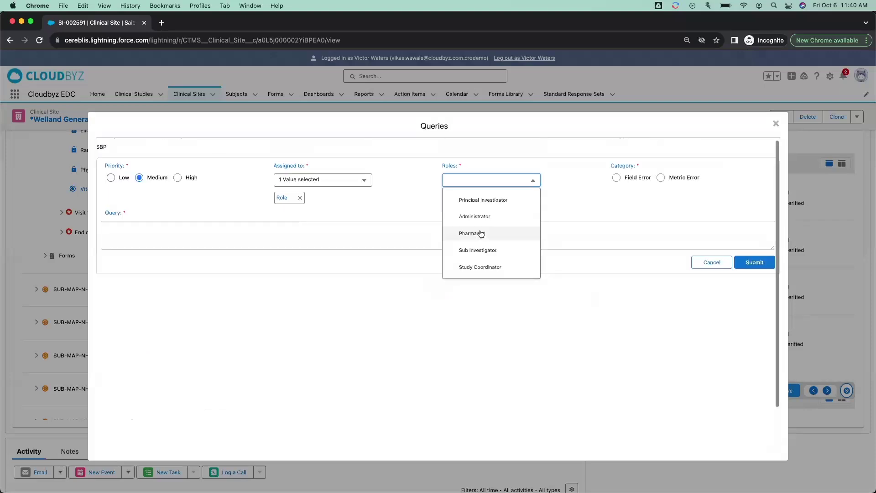
click(352, 198)
click(340, 182)
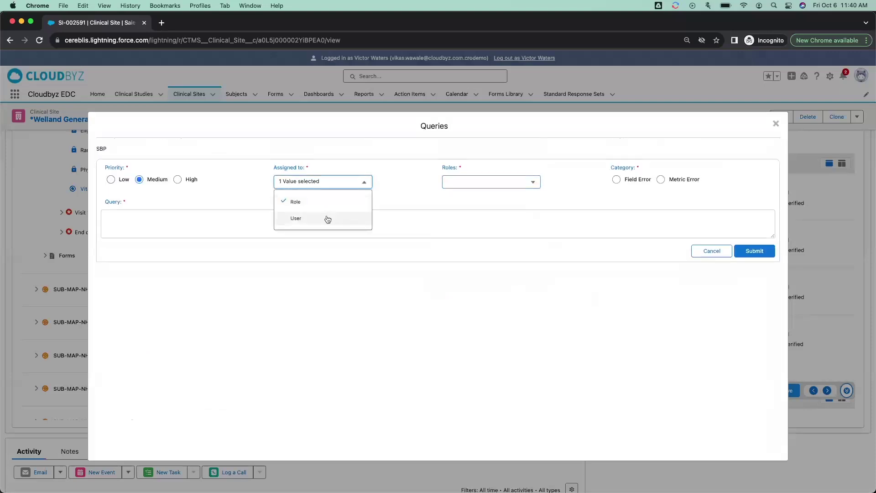
click(388, 199)
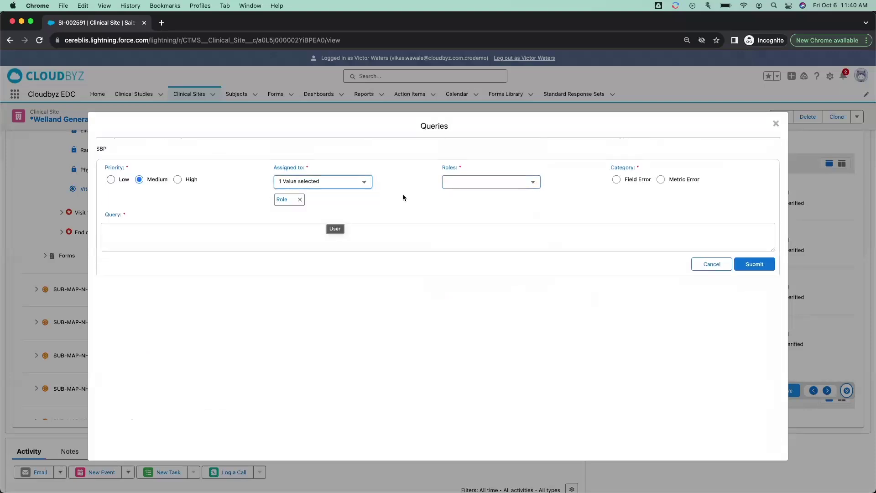
click(452, 182)
click(470, 274)
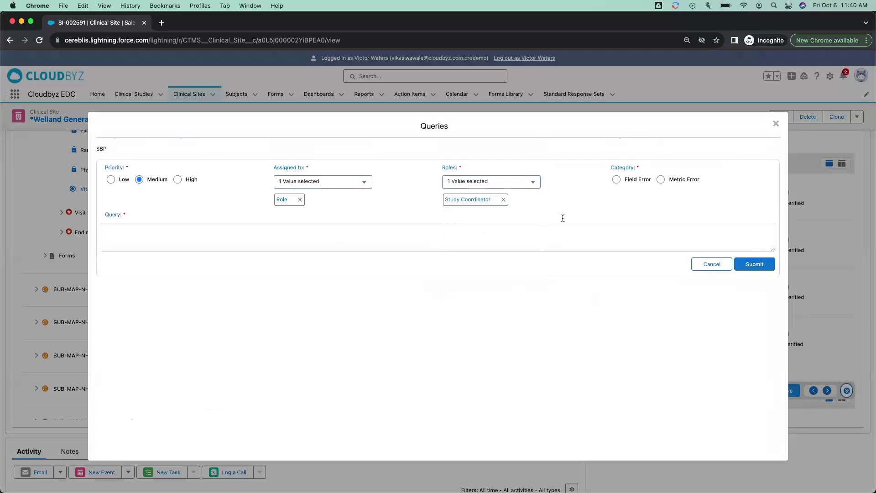
Categorise it as Field Error with text 'As per source, SBP recorded at 97, please update' and submit
click(617, 180)
click(333, 237)
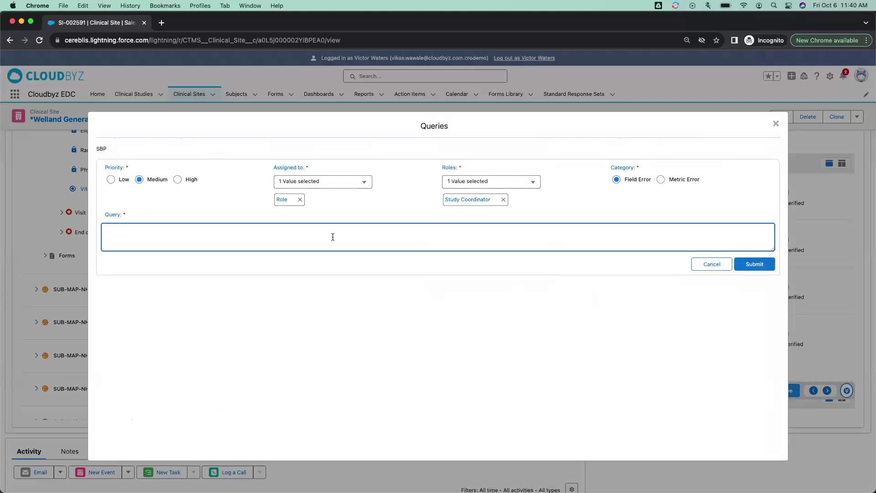
text(As per source, SBP recorded at 97, please update)
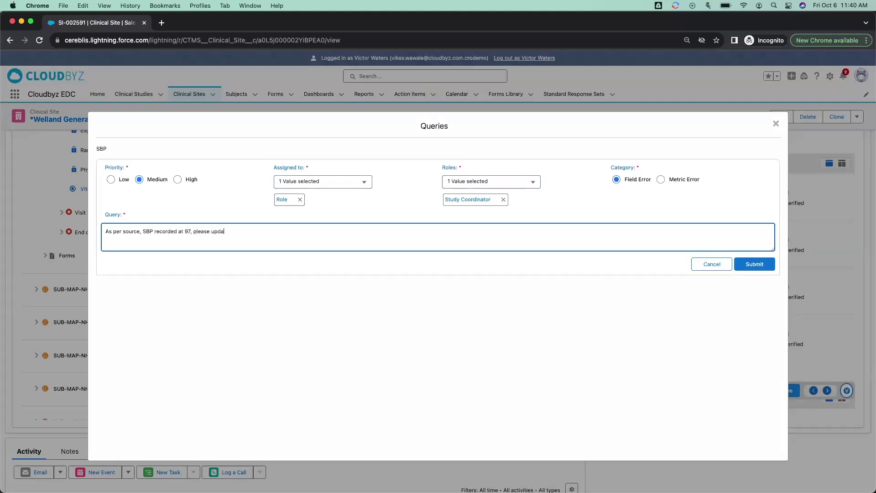
click(750, 265)
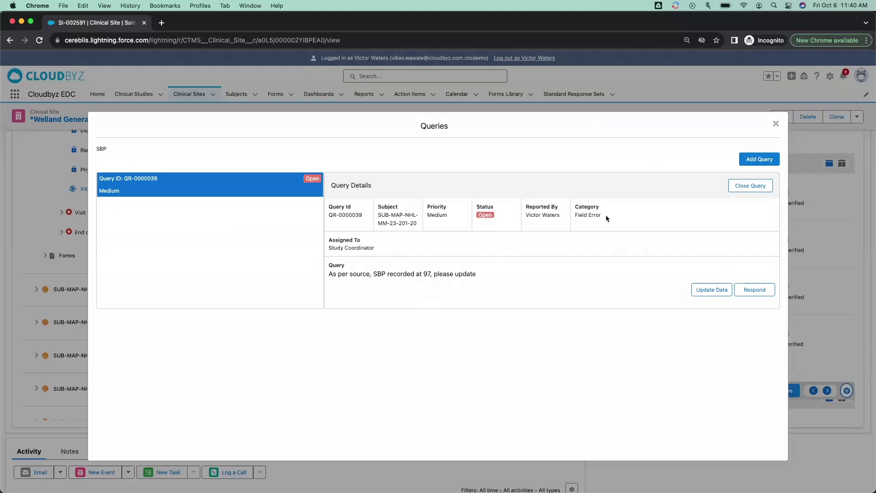
Close the SBP queries window and scroll back to the top of the Vital Signs form
click(776, 124)
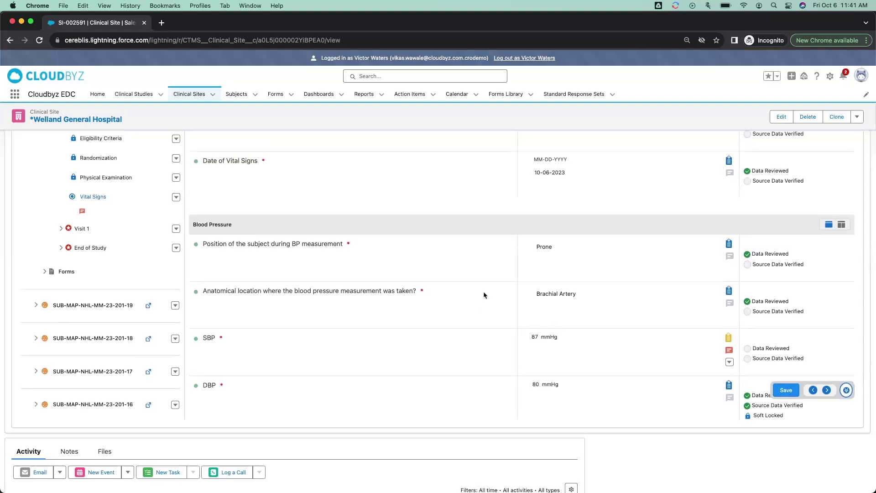
scroll(115, 218, up, 3)
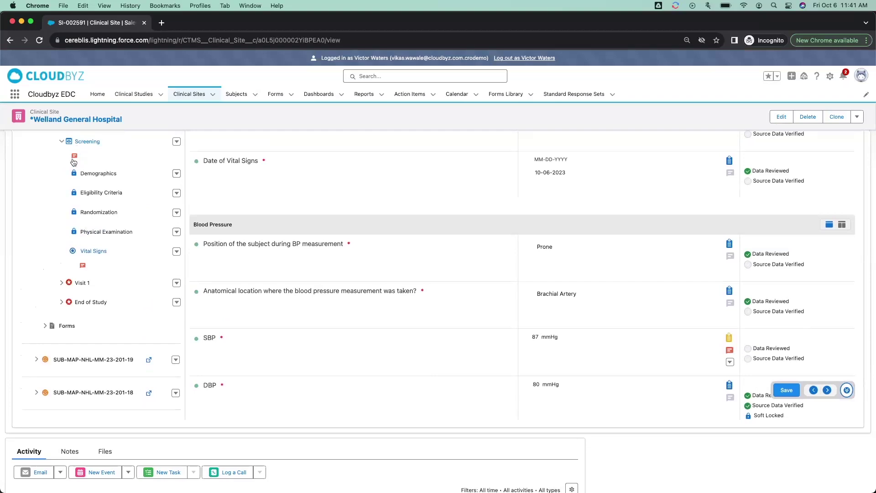
scroll(633, 270, up, 6)
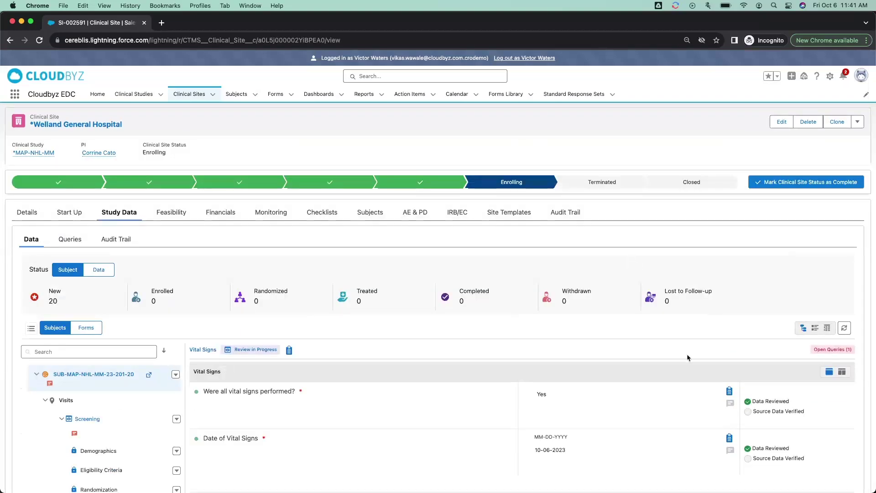
key(ctrl+Up)
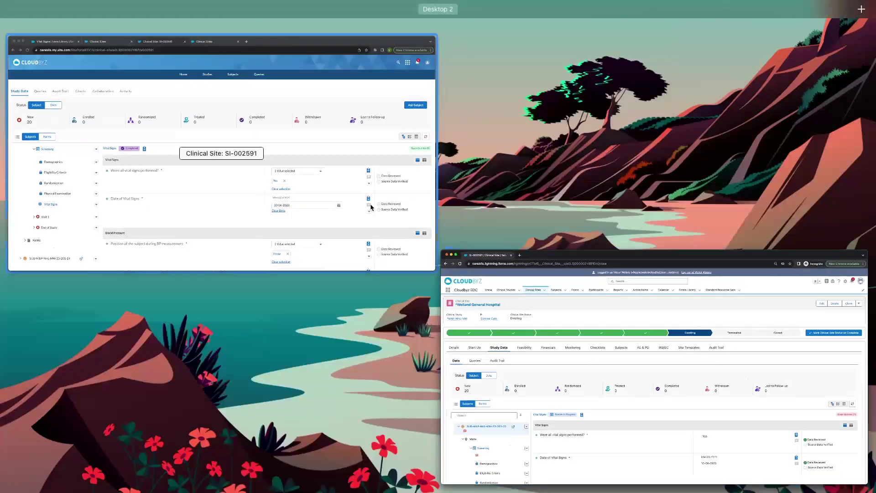
In the reloaded Site Portal, read the QR-0000039 assignment notification and open the Queries list
click(371, 204)
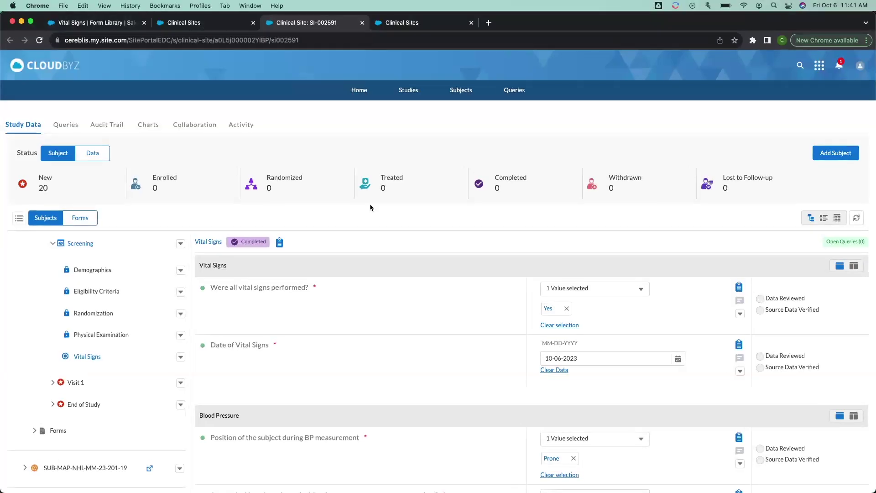
scroll(82, 146, up, 3)
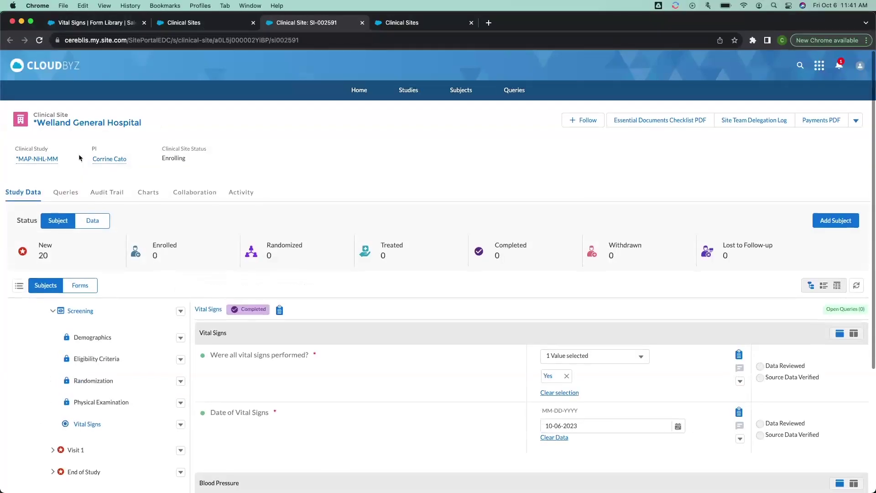
key(super+r)
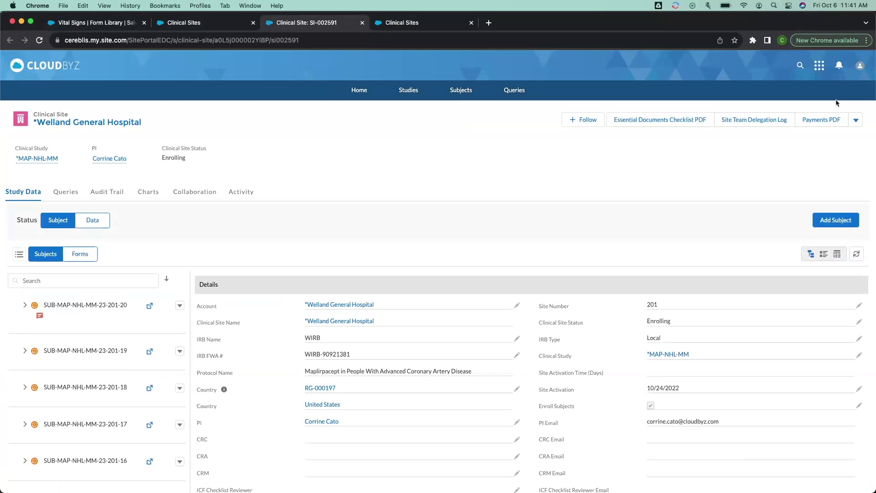
click(841, 71)
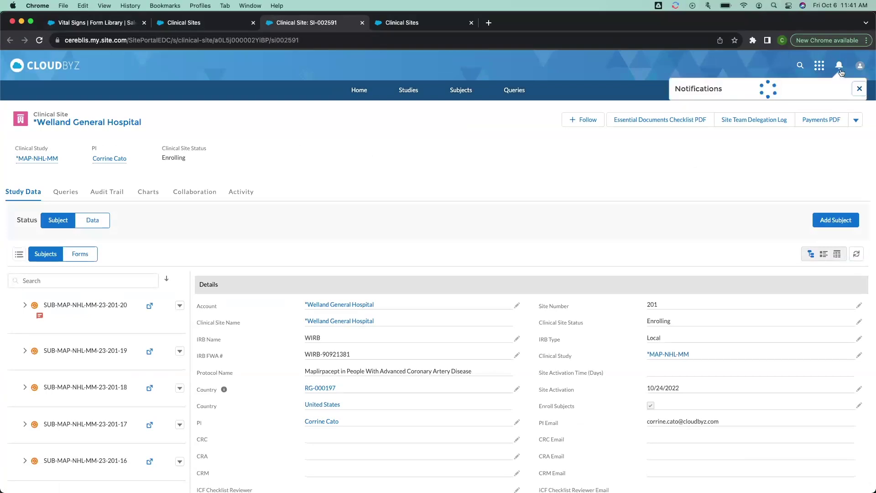
click(841, 70)
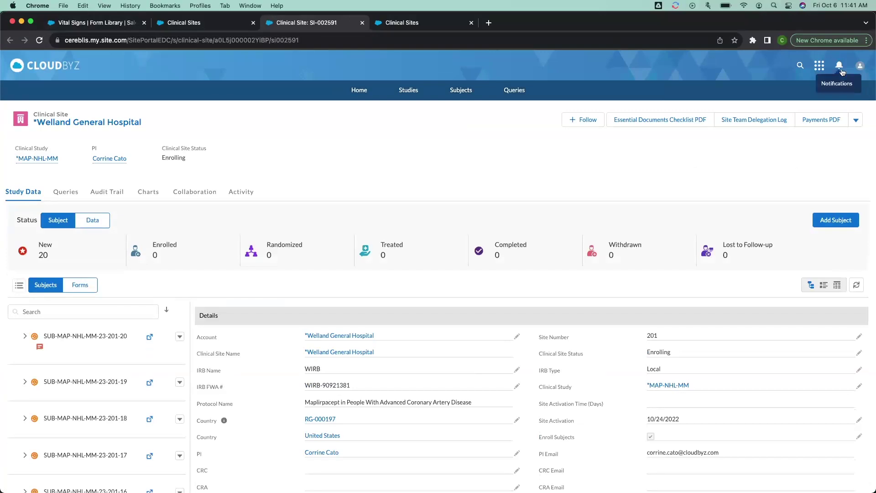
click(841, 71)
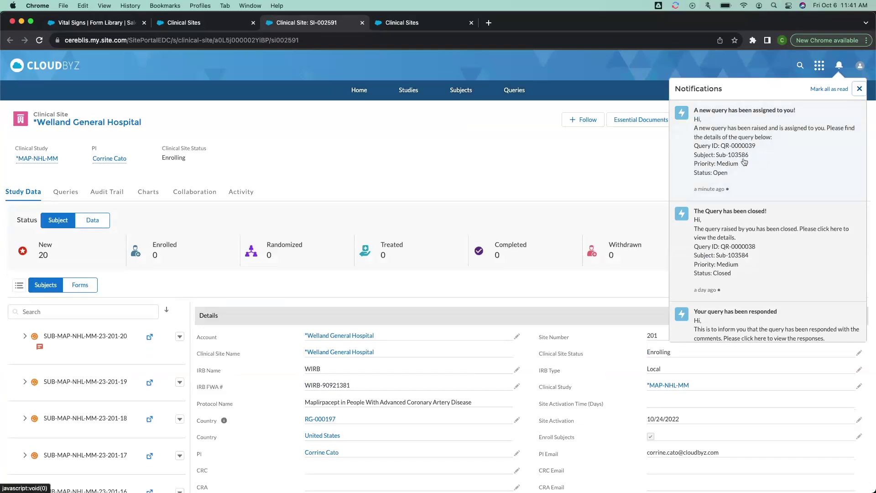
click(65, 192)
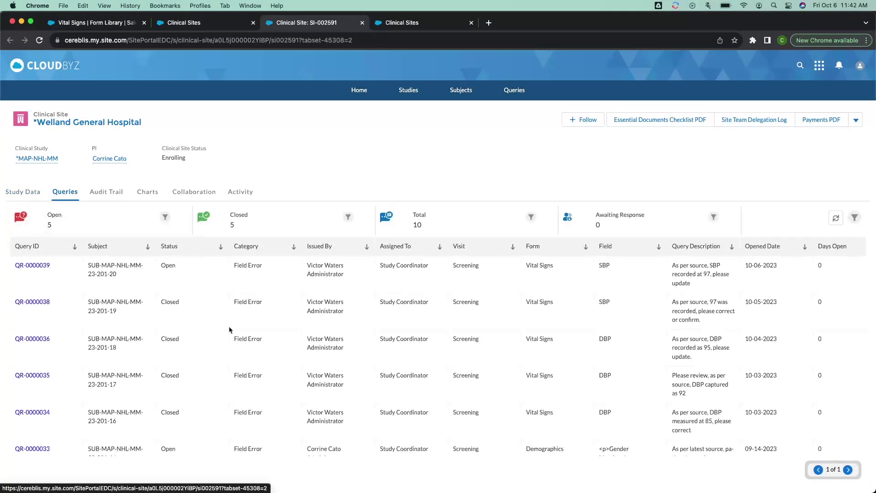
Filter the site's queries to the open ones, browse the table, then go back to Study Data
scroll(173, 357, down, 5)
scroll(172, 357, up, 4)
scroll(173, 357, up, 1)
click(166, 219)
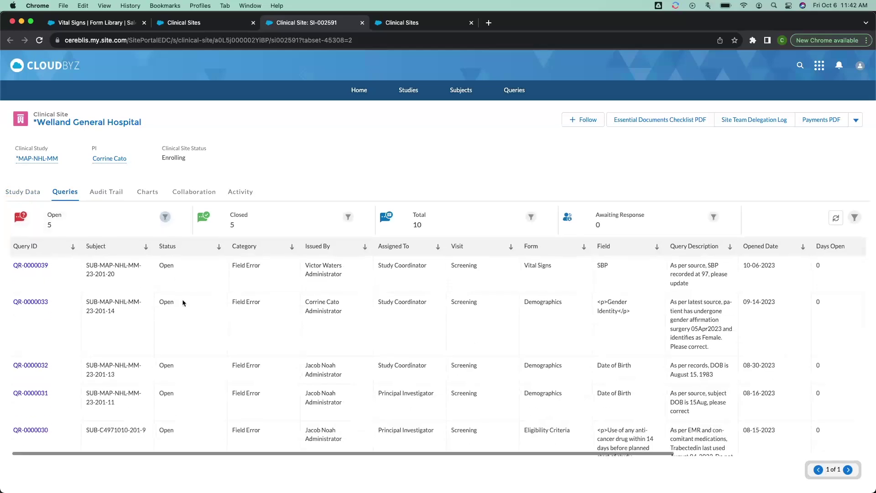
scroll(182, 300, right, 5)
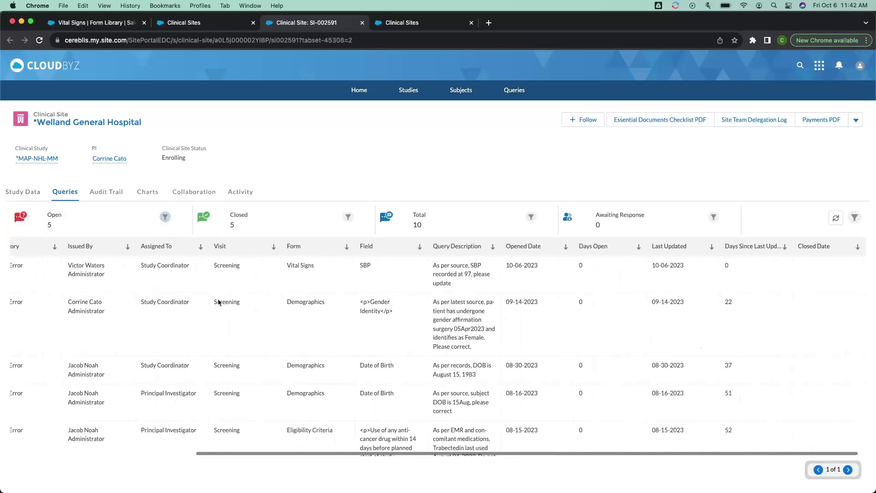
scroll(442, 343, down, 1)
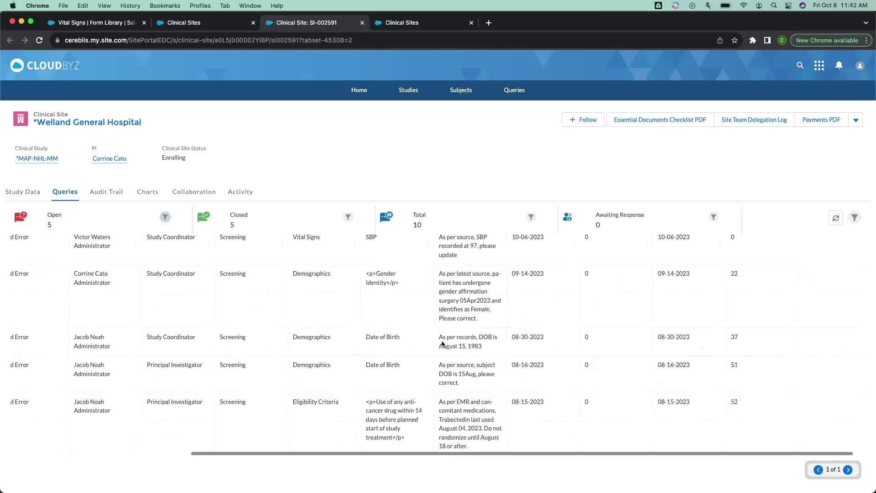
scroll(443, 342, left, 5)
scroll(442, 341, up, 1)
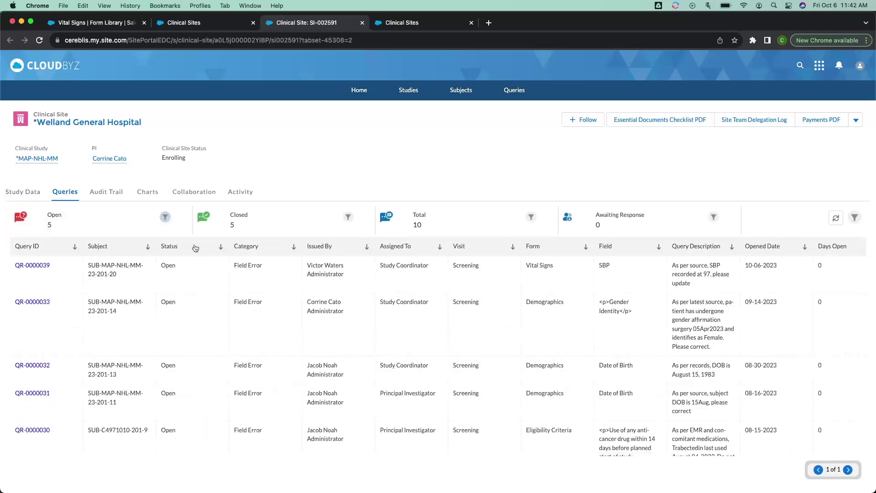
click(22, 192)
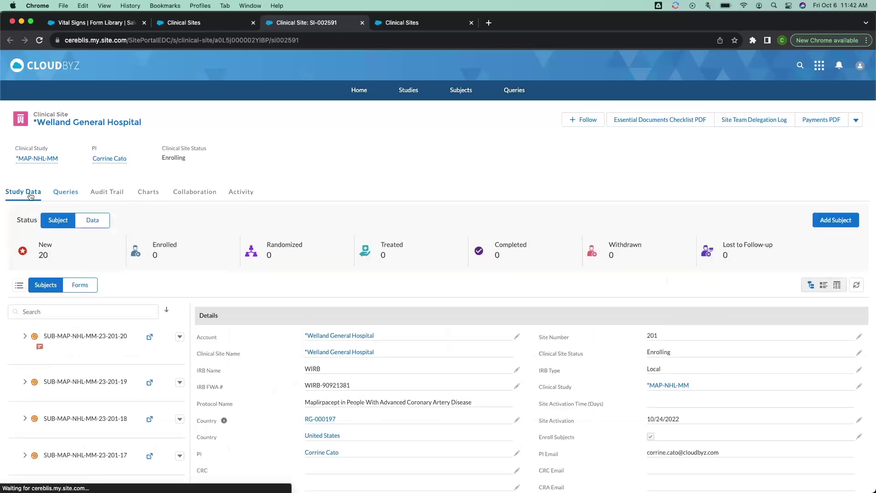
Expand subject SUB-MAP-NHL-MM-23-201-20's Screening visit and open its Vital Signs form
click(23, 338)
click(35, 367)
scroll(73, 374, down, 1)
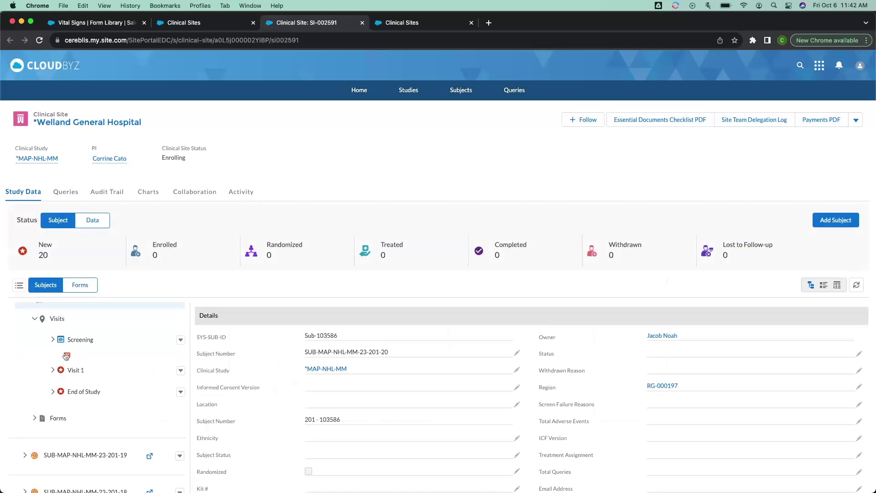
click(53, 339)
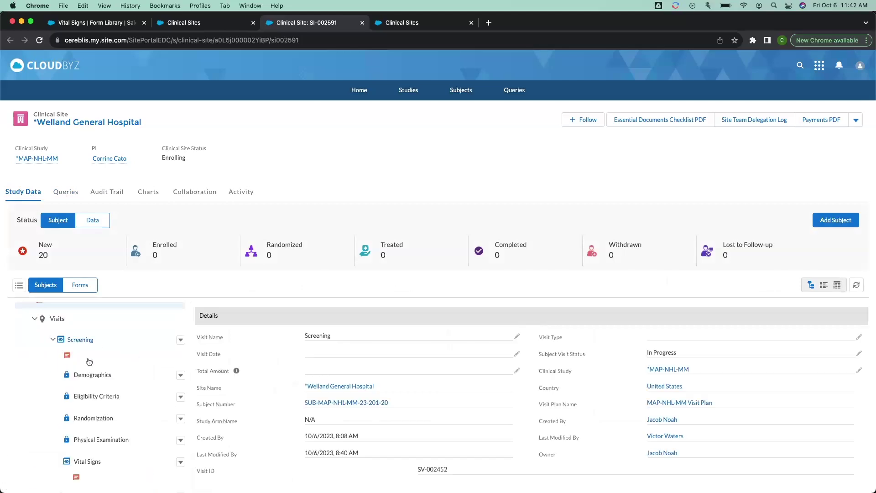
scroll(78, 443, down, 2)
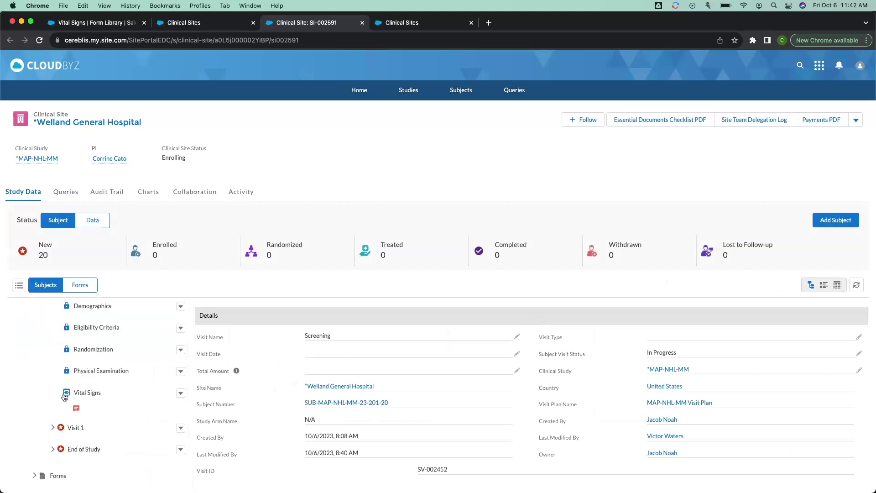
click(87, 392)
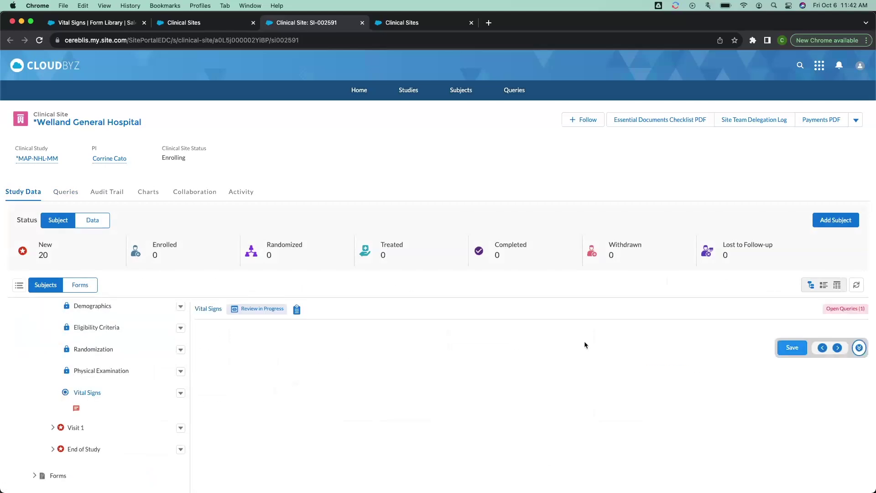
Scroll down to SBP and open its query QR-0000039
scroll(584, 341, down, 2)
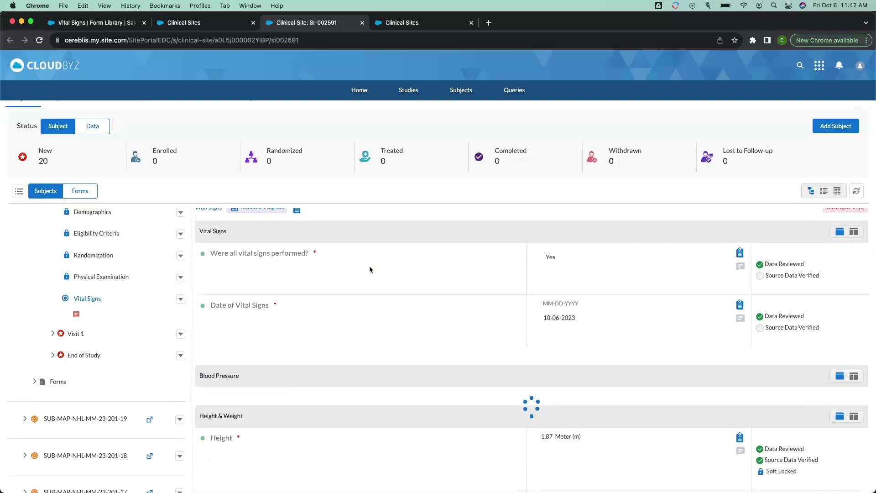
scroll(722, 314, down, 2)
scroll(722, 314, down, 1)
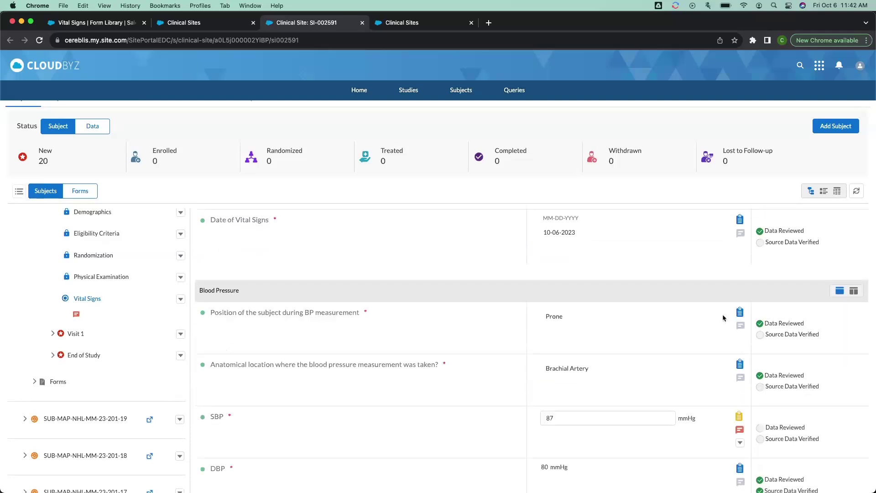
scroll(723, 318, down, 3)
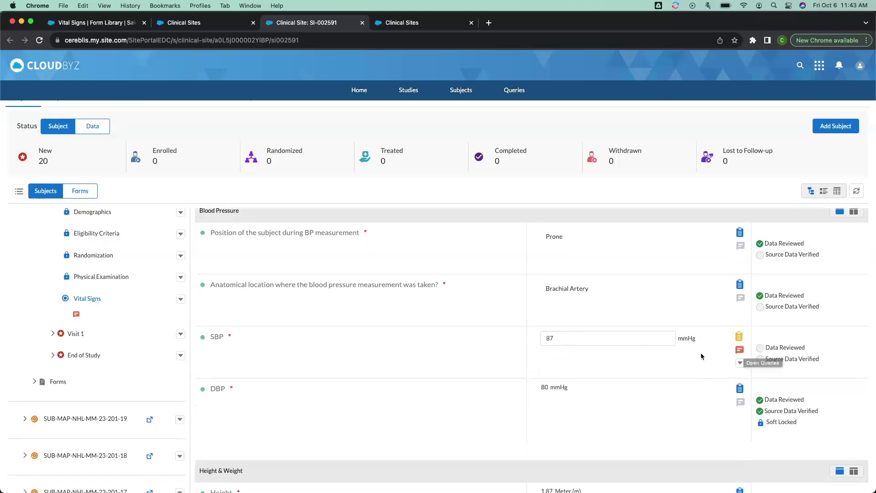
click(739, 354)
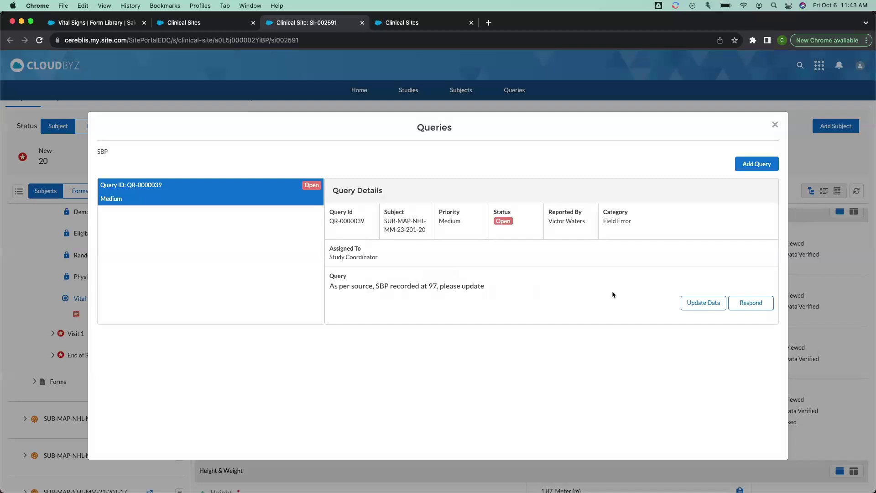
Correct the queried SBP value from 87 to 97 mmHg
click(704, 303)
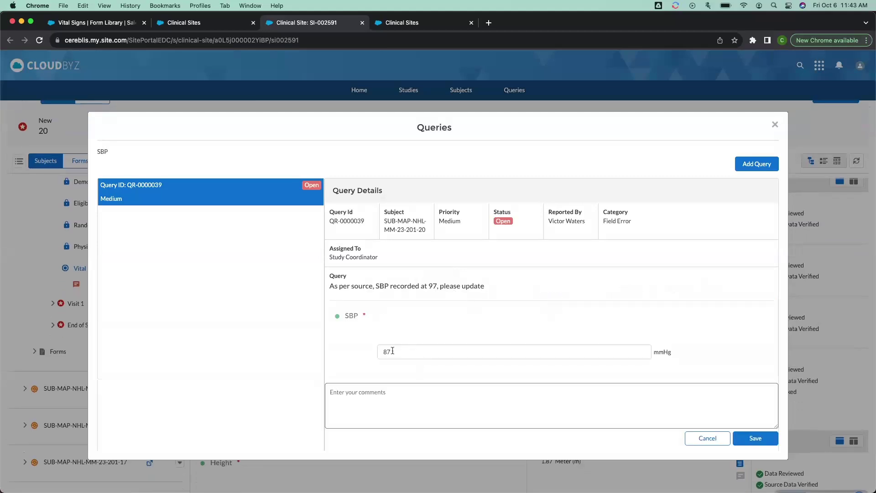
click(387, 350)
key(BackSpace)
text(9)
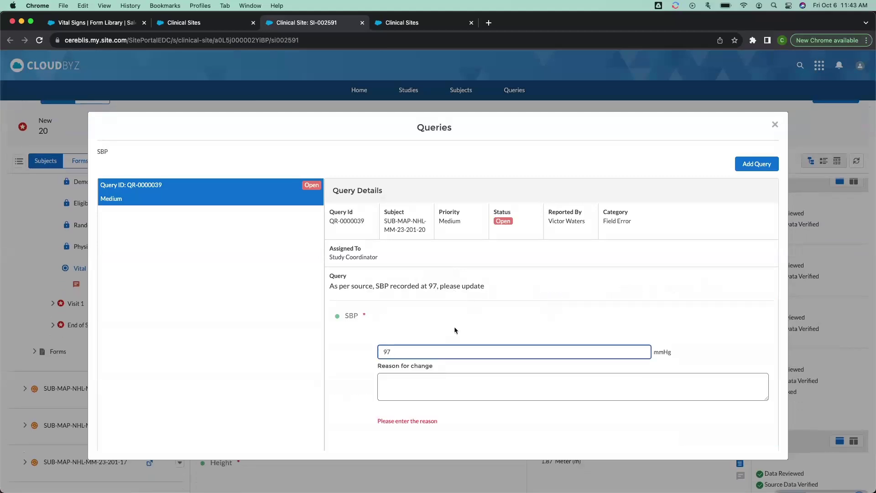
scroll(454, 323, down, 3)
Enter a data-entry-error reason (updated as per query and source), reply 'Updated data', and save
click(401, 324)
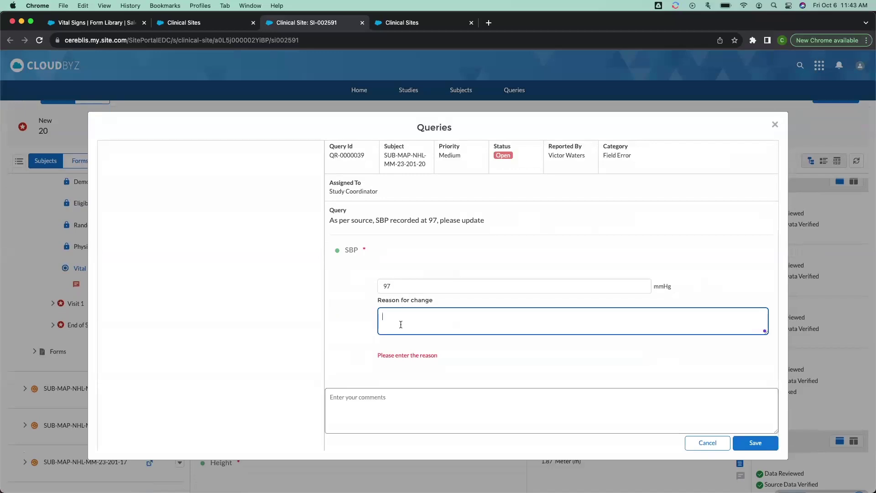
text(Da)
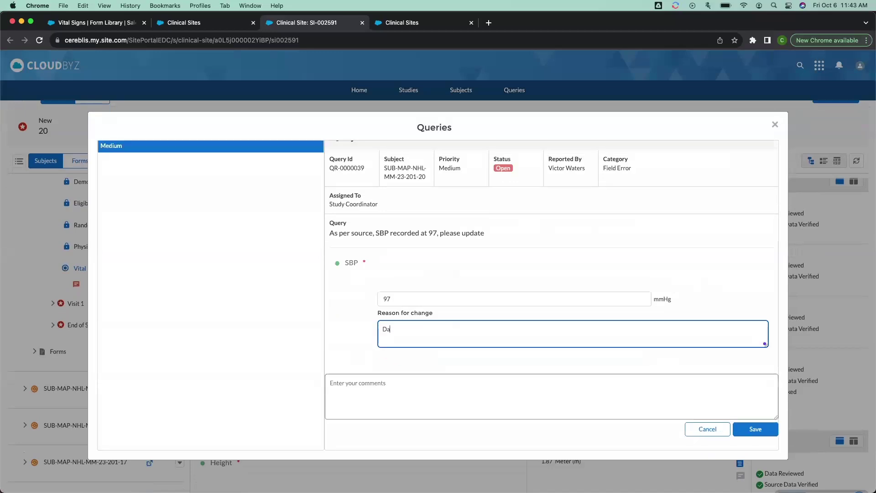
text(ta entry error, updated as per query and soucece)
click(348, 384)
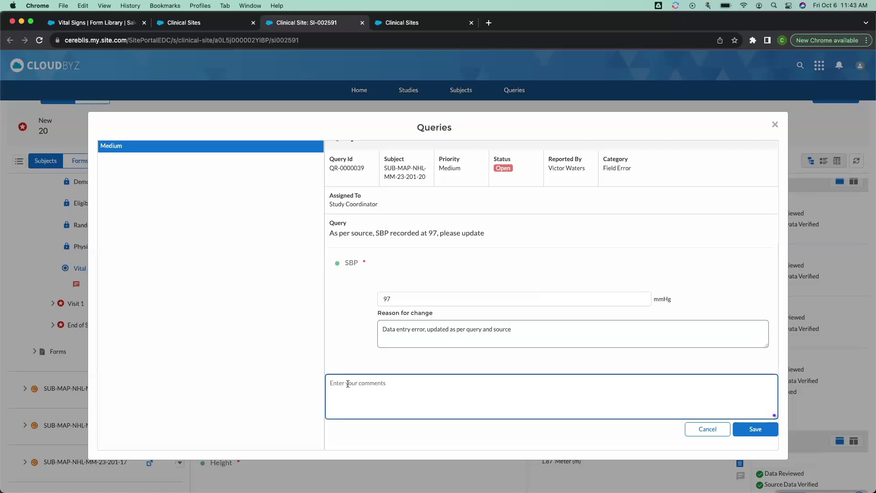
text(Updated data)
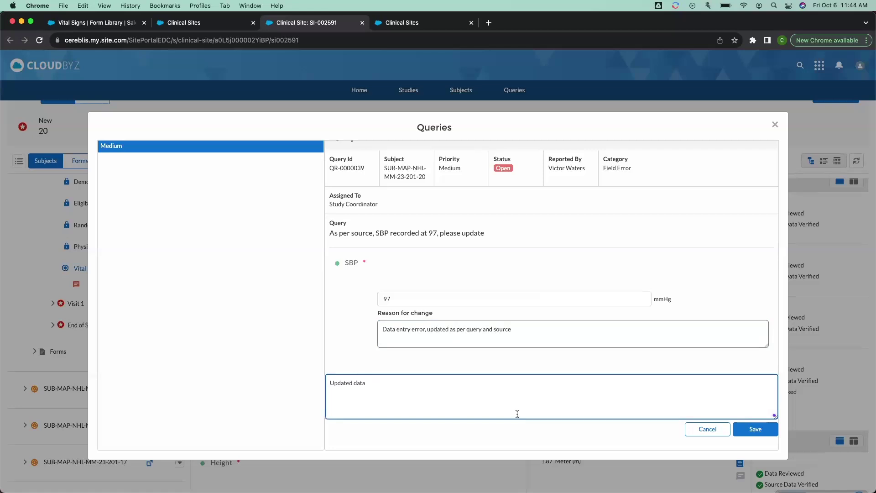
click(760, 430)
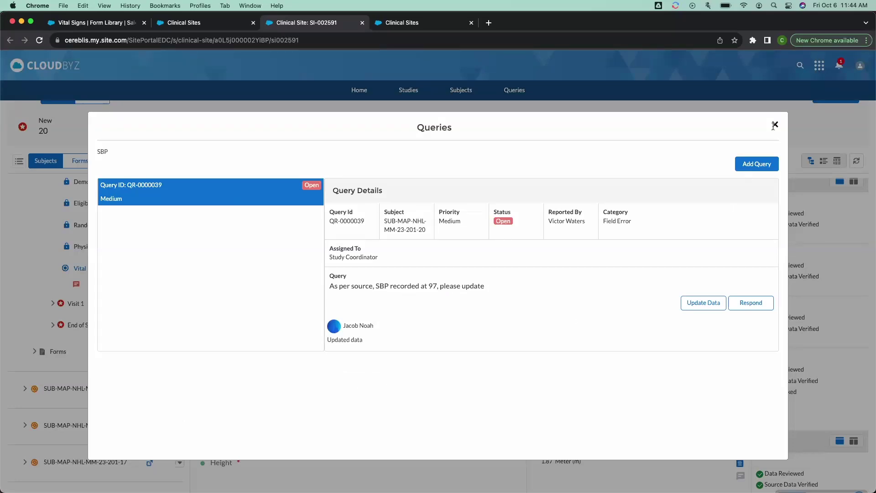
click(775, 124)
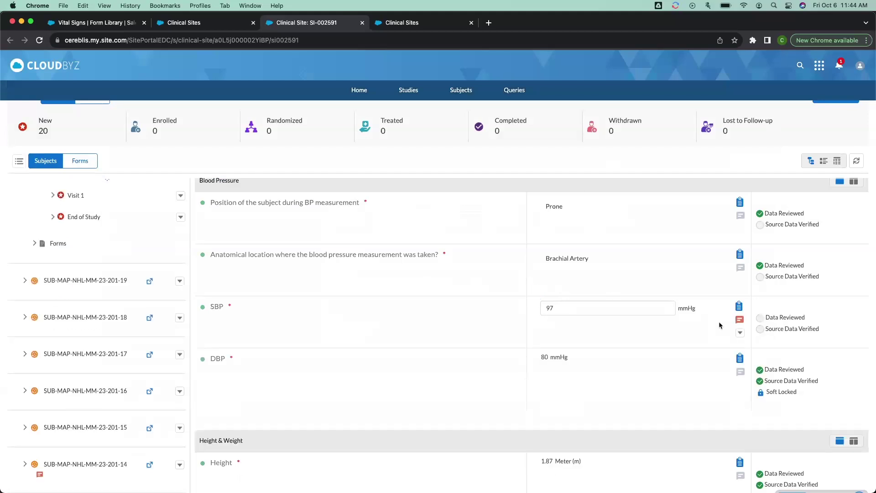
Switch to the Cloudbyz EDC window and open the site's Study Data
key(ctrl+Up)
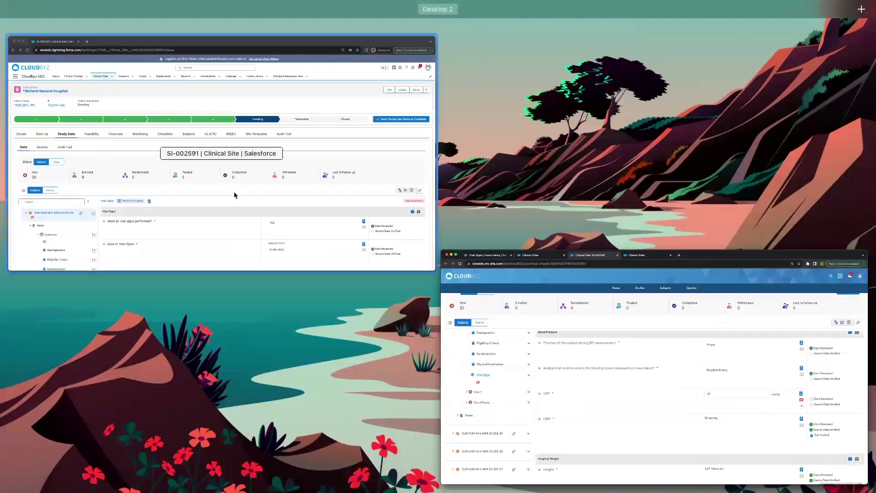
click(234, 193)
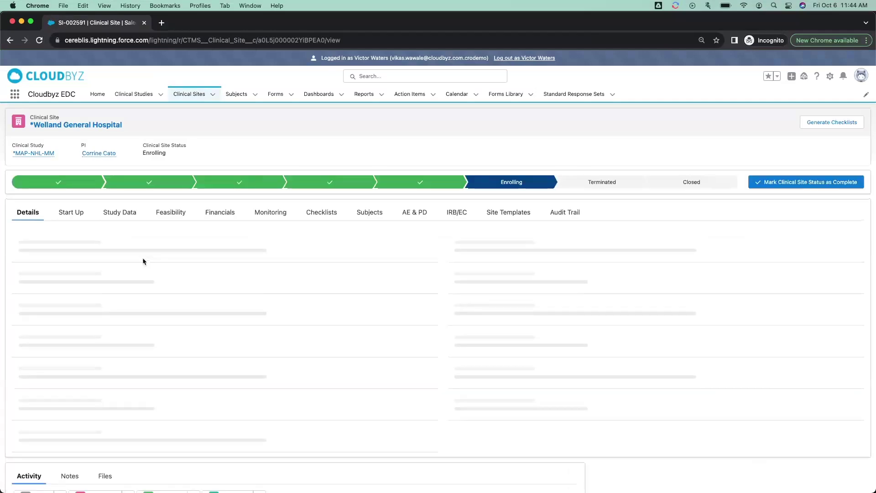
click(127, 218)
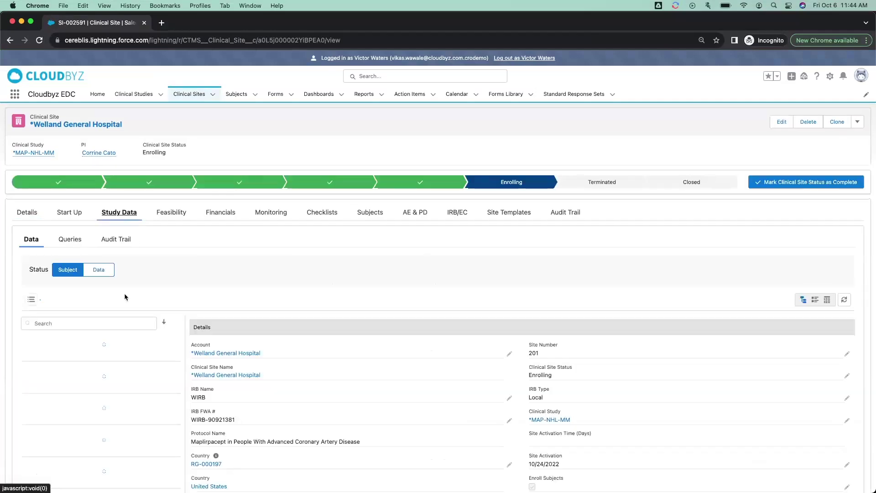
Expand SUB-MAP-NHL-MM-23-201-20 > Visits > Screening and open Vital Signs showing SBP 97
click(36, 345)
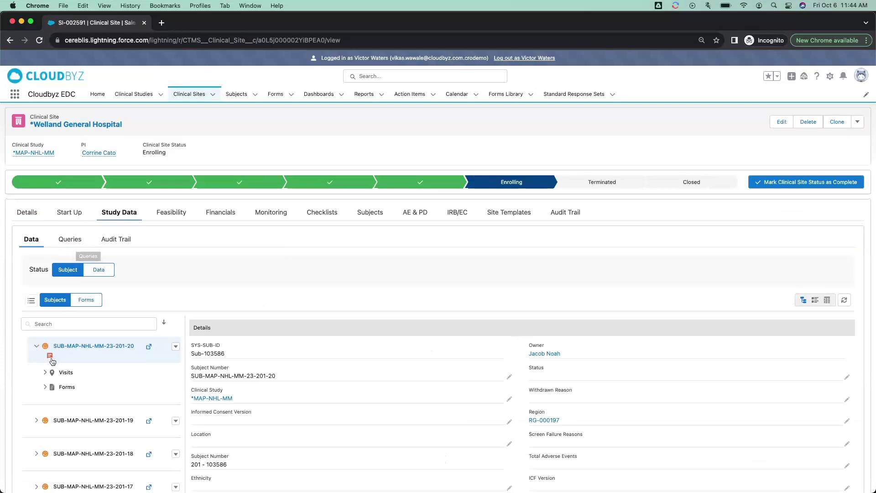
scroll(69, 369, down, 3)
scroll(78, 375, up, 2)
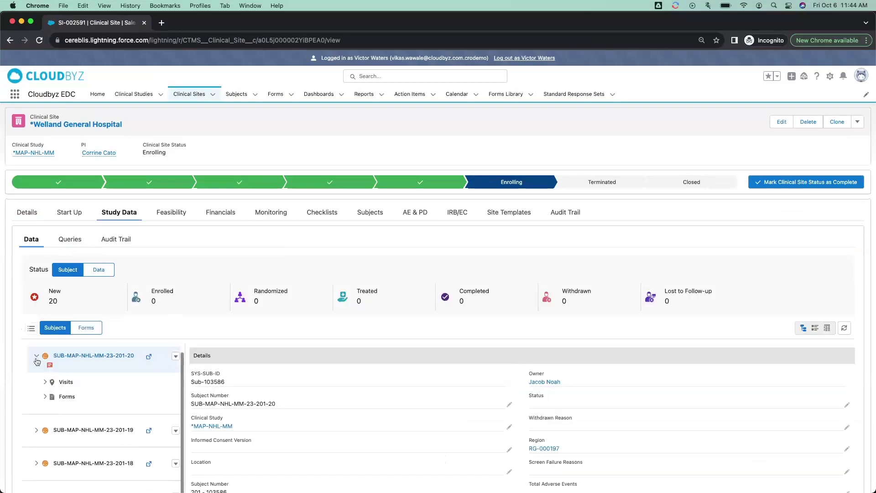
click(45, 382)
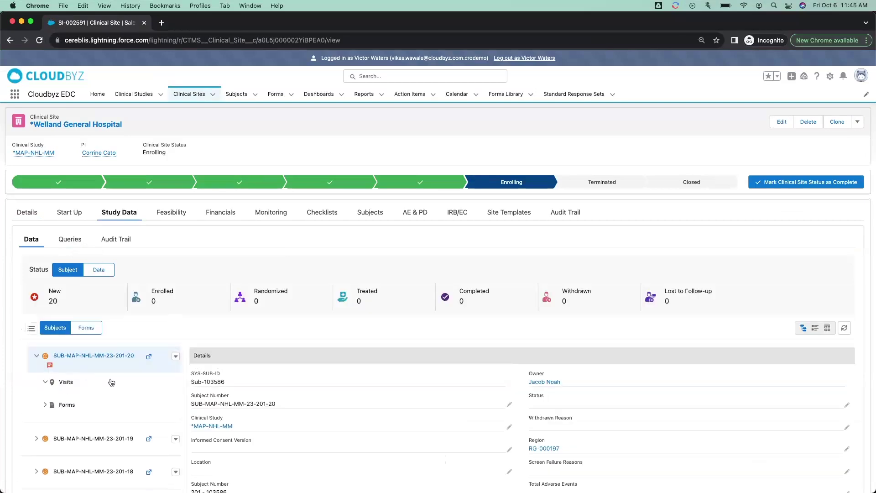
scroll(105, 382, down, 2)
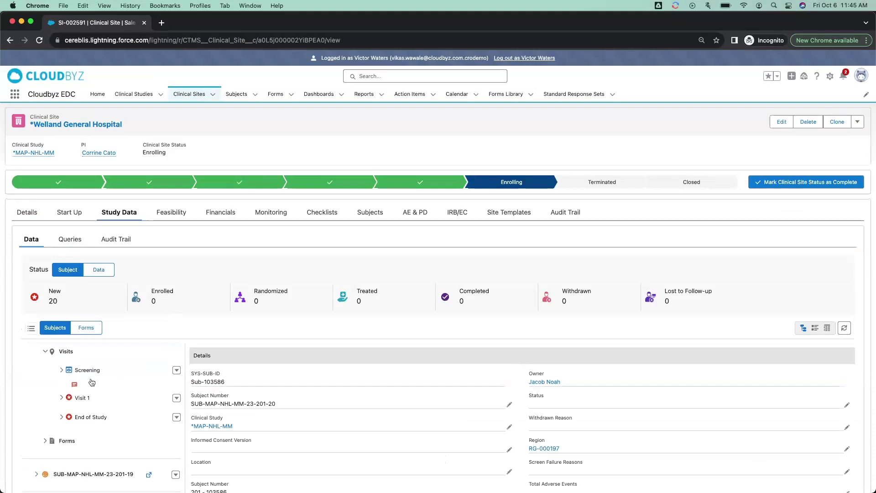
click(62, 371)
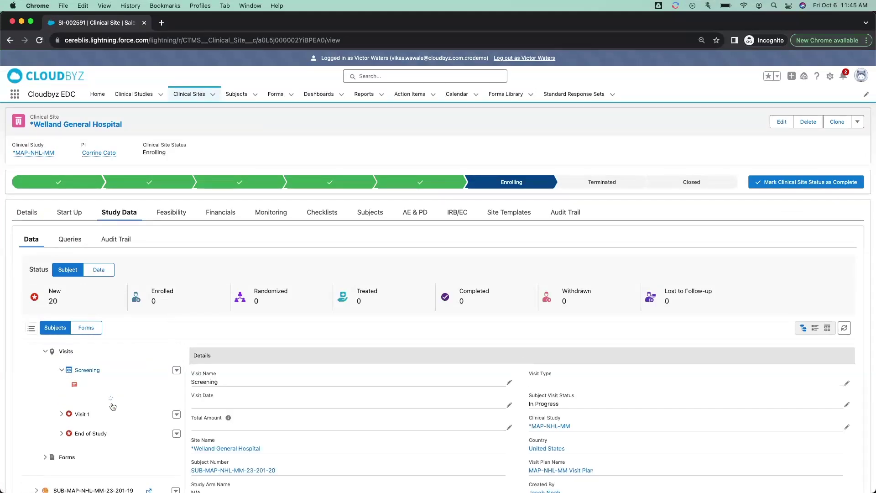
click(91, 430)
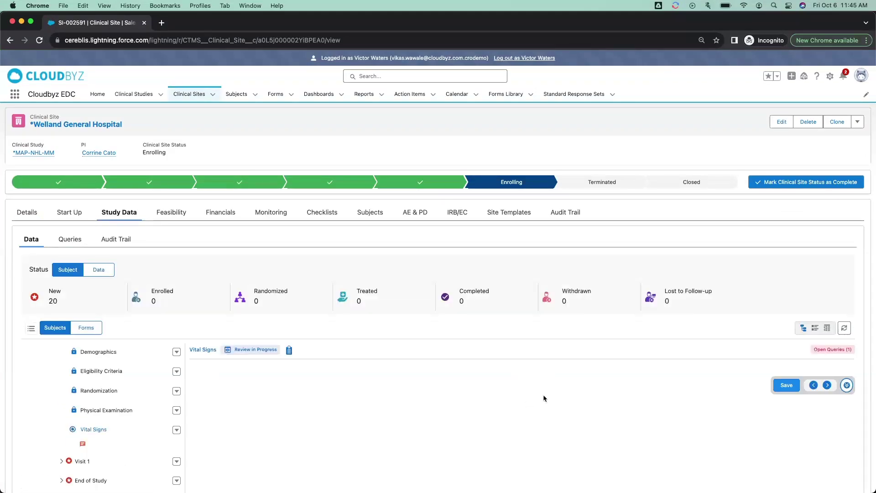
scroll(544, 398, down, 5)
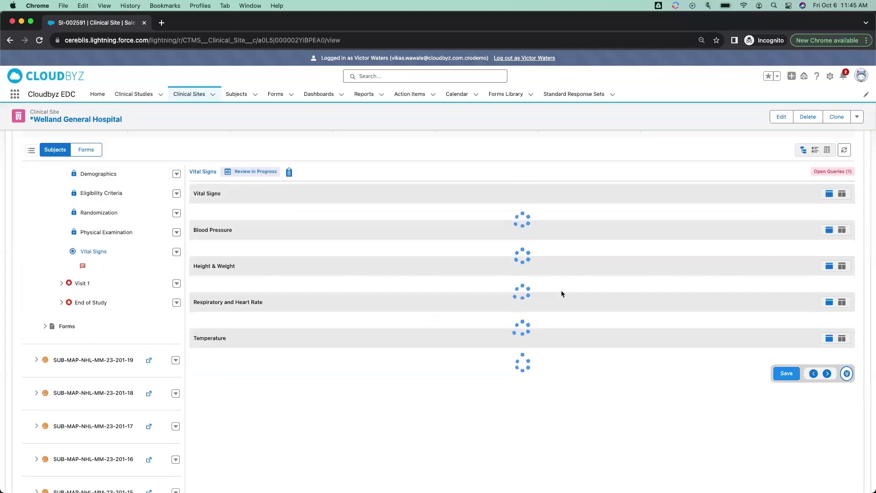
scroll(699, 294, down, 1)
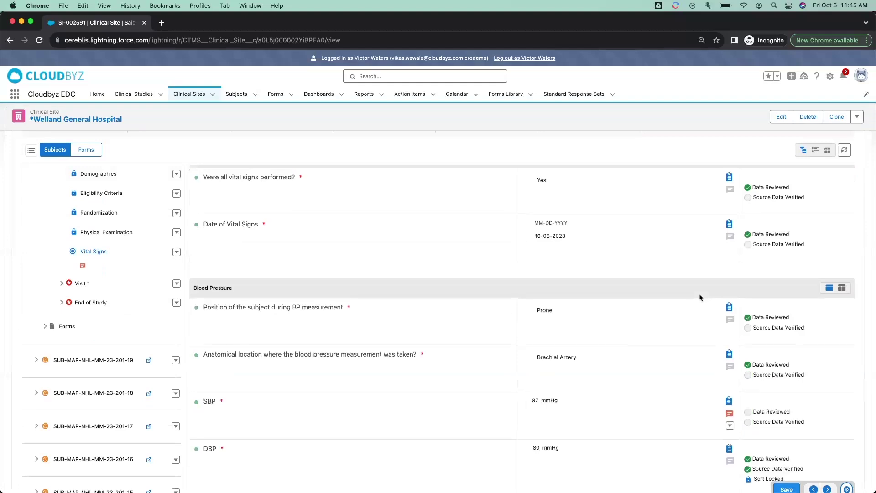
scroll(700, 297, down, 1)
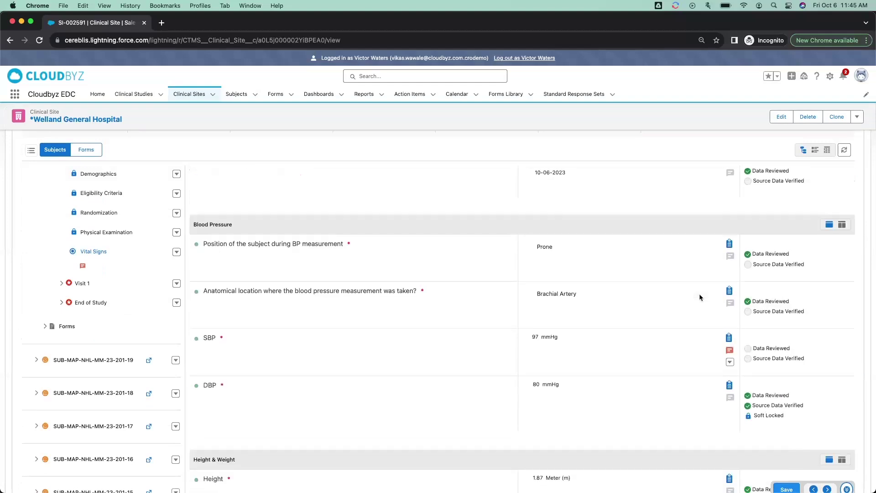
Close query QR-0000039 on SBP so its status reads Closed
click(731, 350)
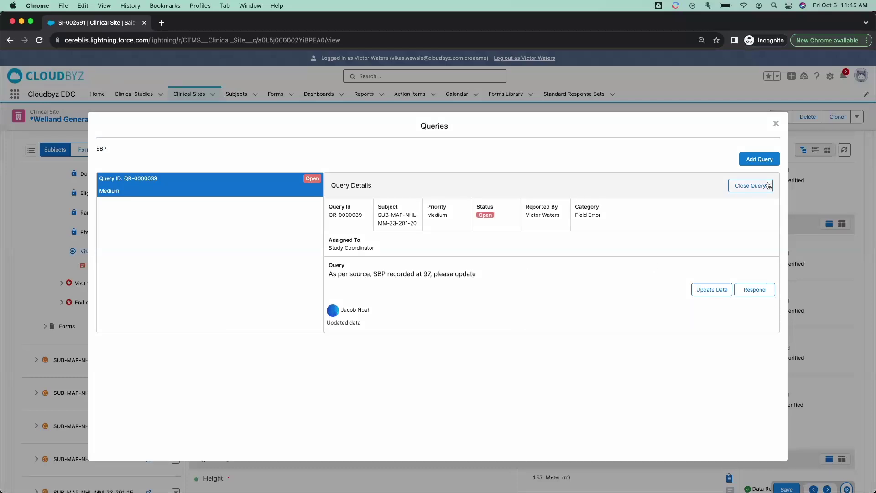
click(740, 186)
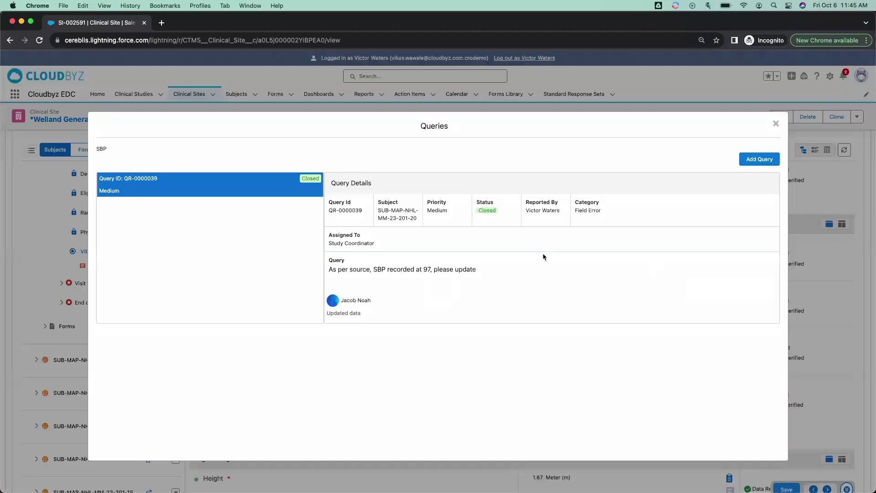
click(776, 124)
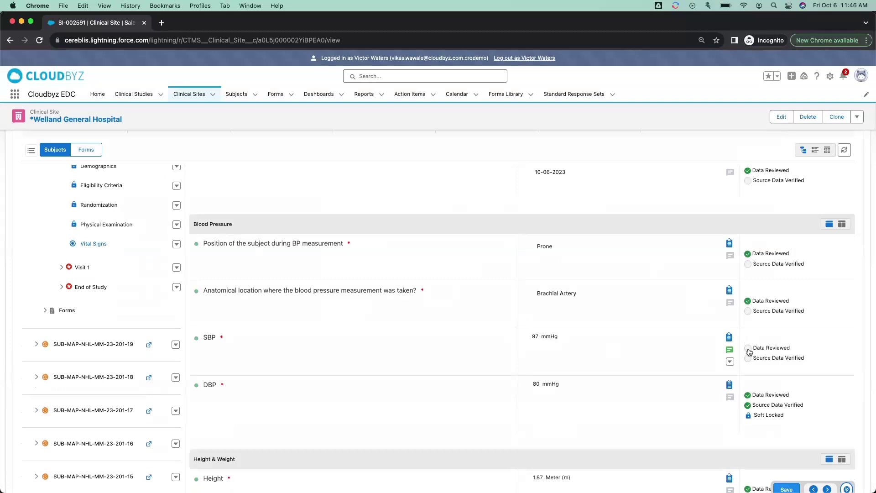
Mark SBP reviewed and source-verify the date, performed, BP position, location and SBP items
click(749, 349)
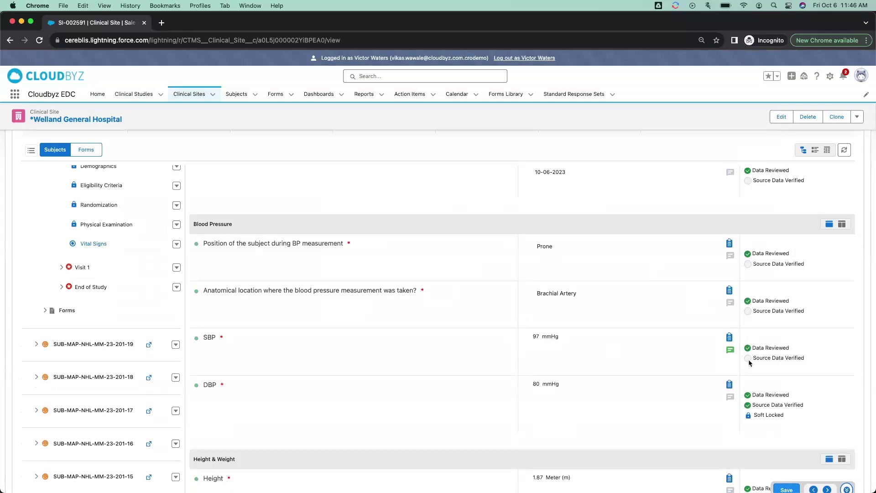
click(751, 314)
click(750, 266)
click(748, 181)
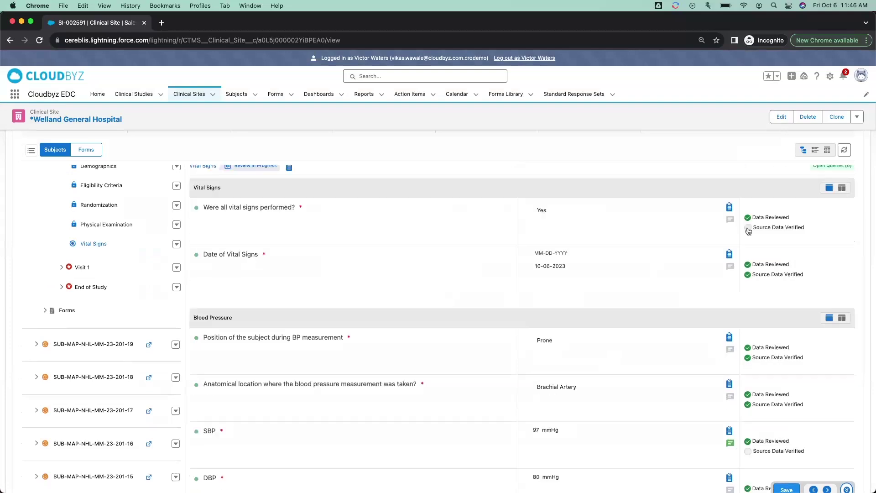
click(747, 229)
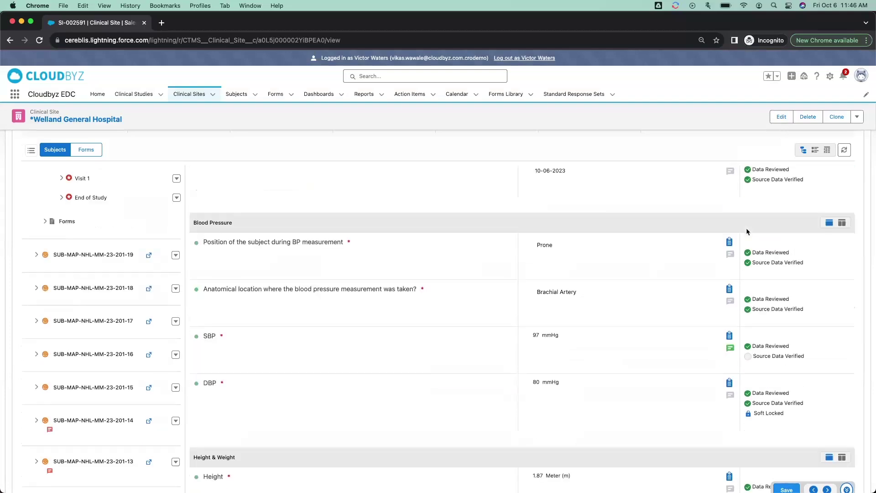
click(749, 350)
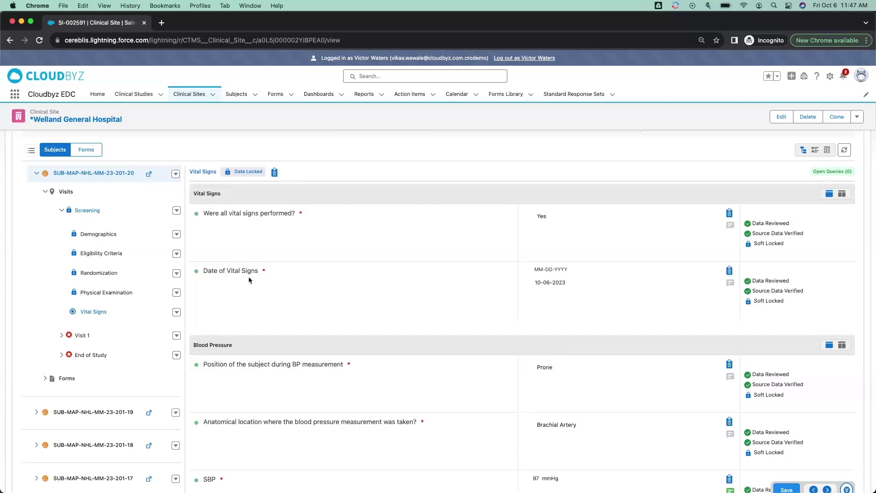
In the site portal, expand subject SUB-MAP-NHL-MM-23-201-20 > Visits > Screening
key(ctrl+Up)
click(200, 198)
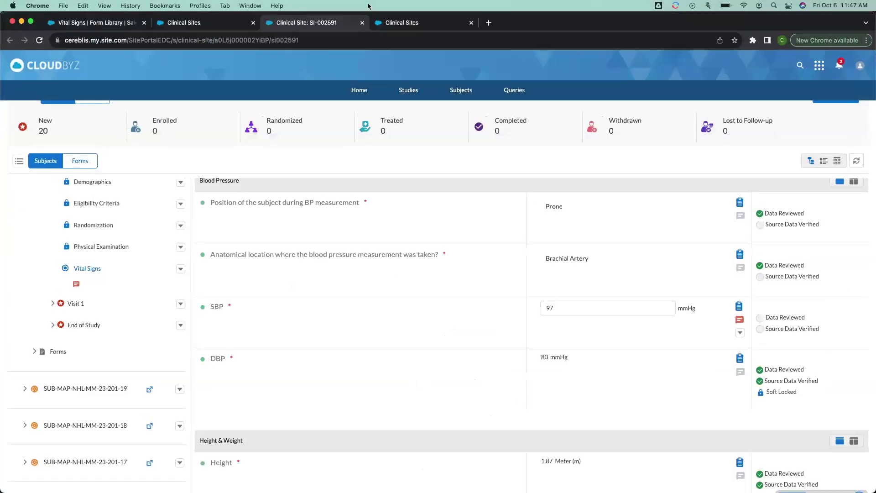
click(417, 23)
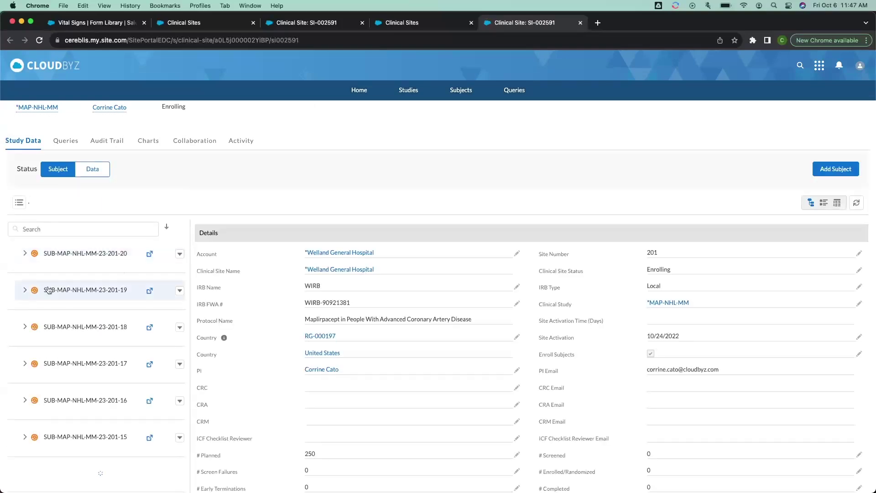
click(24, 254)
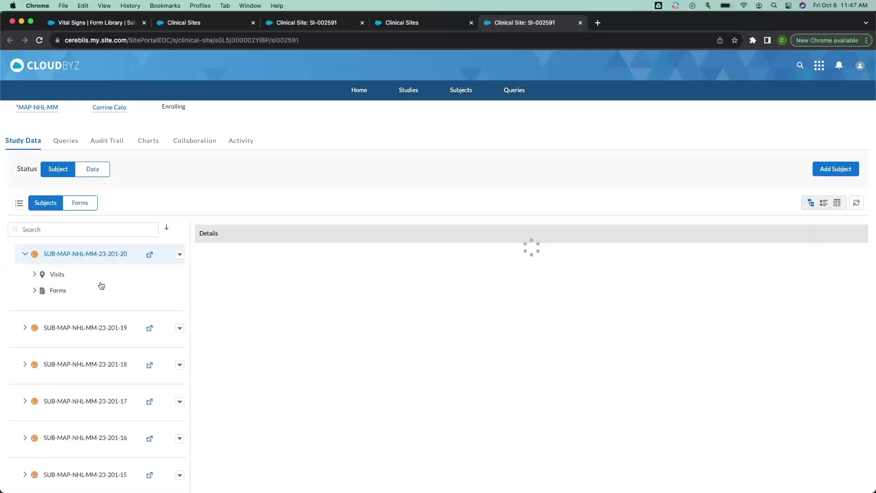
click(35, 274)
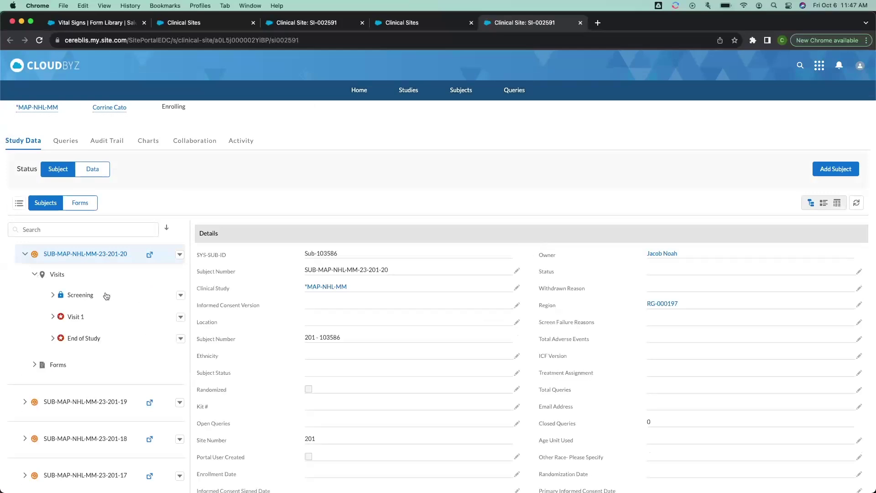
click(51, 297)
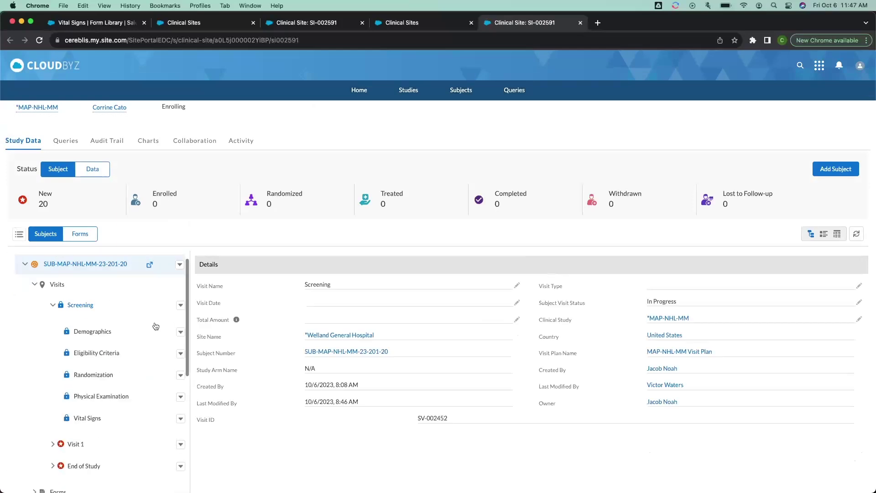
scroll(157, 324, down, 2)
Start the Screening PI Signature and draw CC initials as the signature
click(181, 279)
click(158, 294)
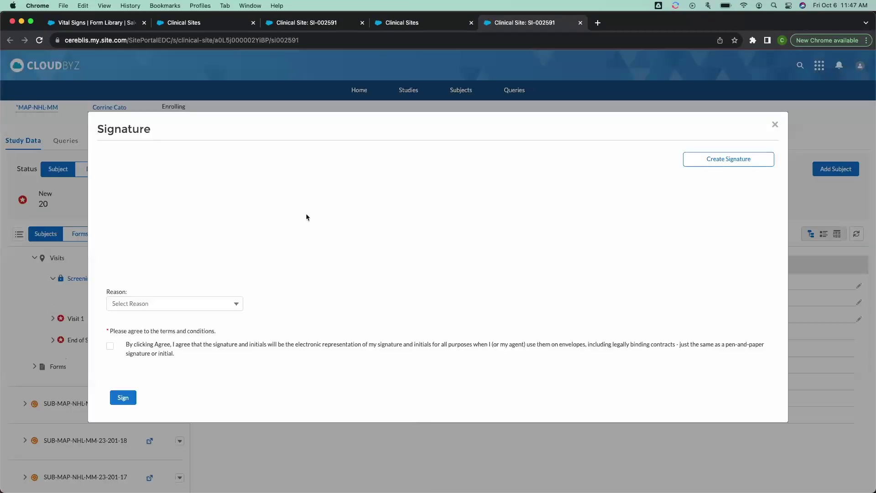
drag(157, 201, 158, 223)
drag(187, 207, 186, 229)
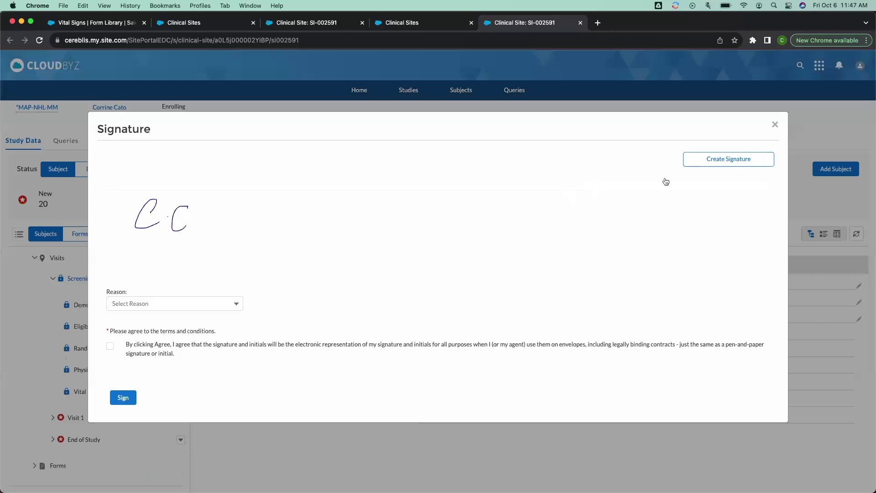
click(733, 162)
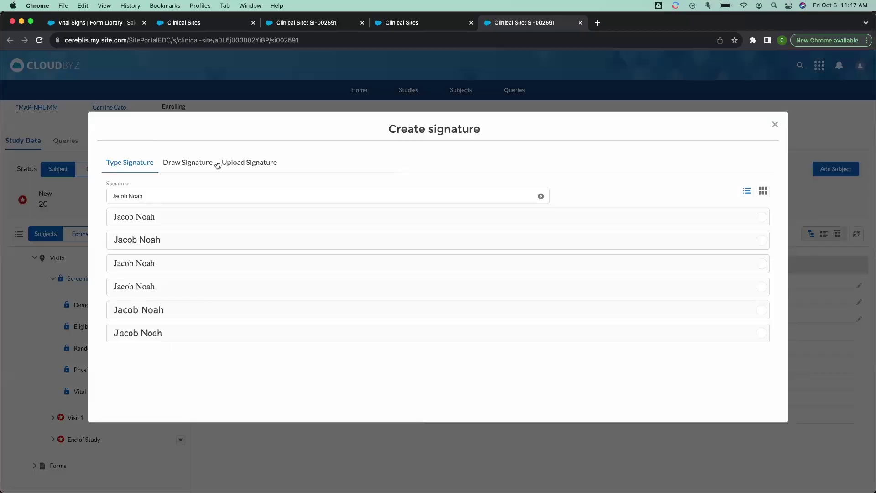
click(214, 165)
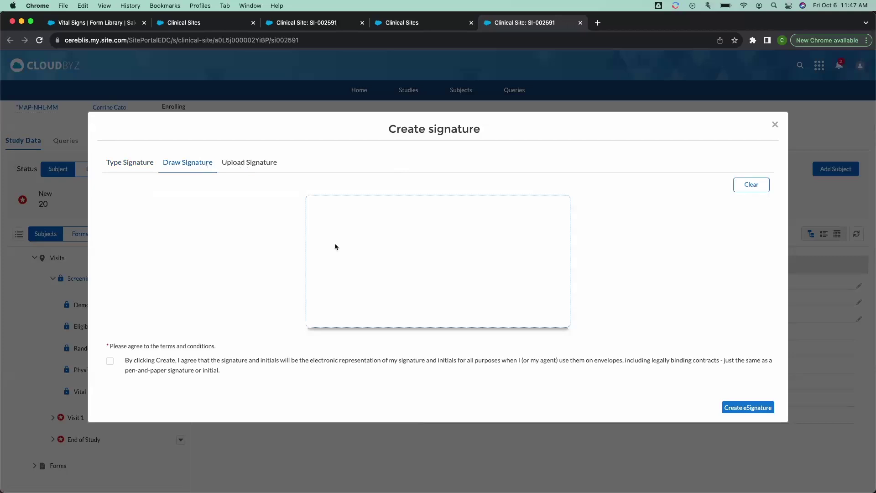
drag(326, 267, 450, 265)
click(752, 188)
click(219, 162)
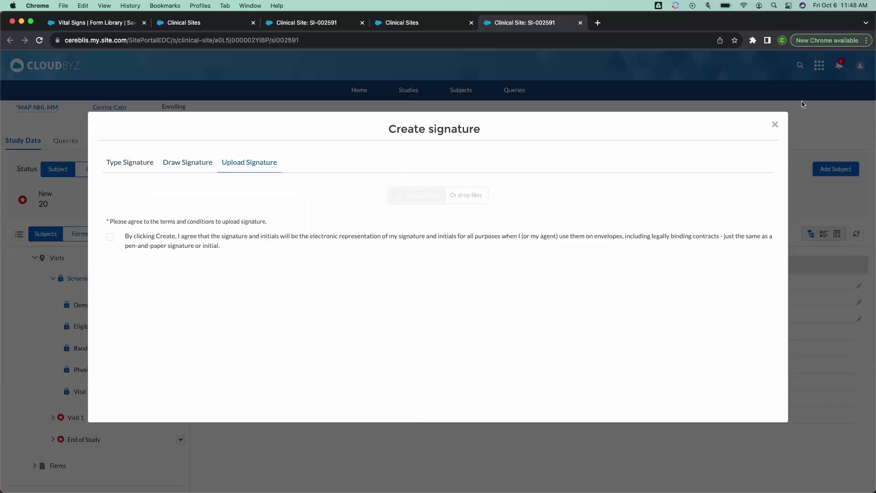
click(775, 127)
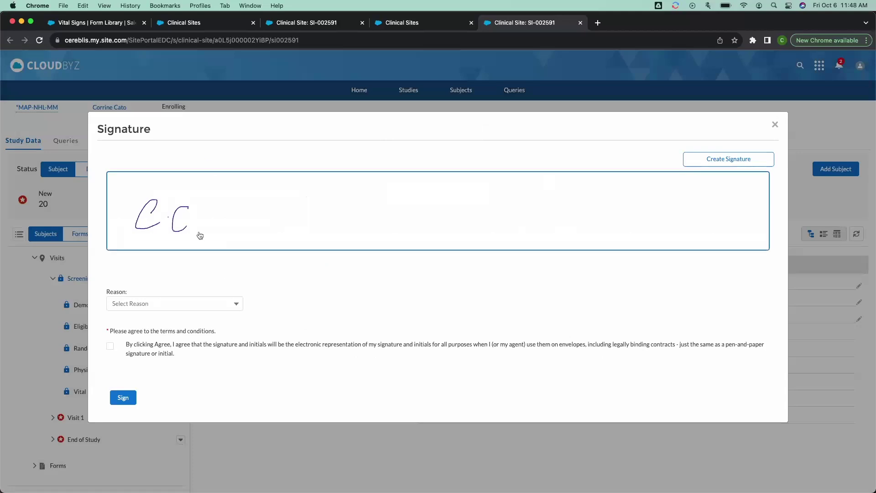
Choose reason 'I have reviewed the document', accept the terms, and submit for an email code
click(156, 305)
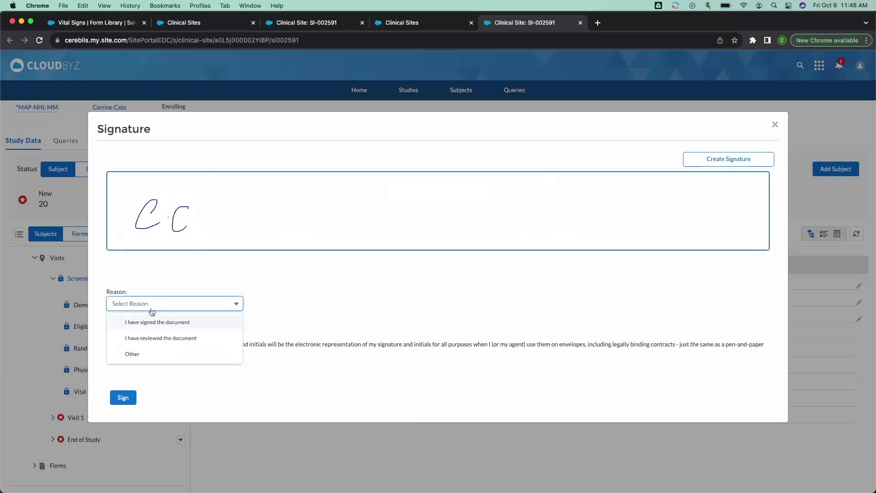
click(144, 338)
click(110, 346)
click(127, 398)
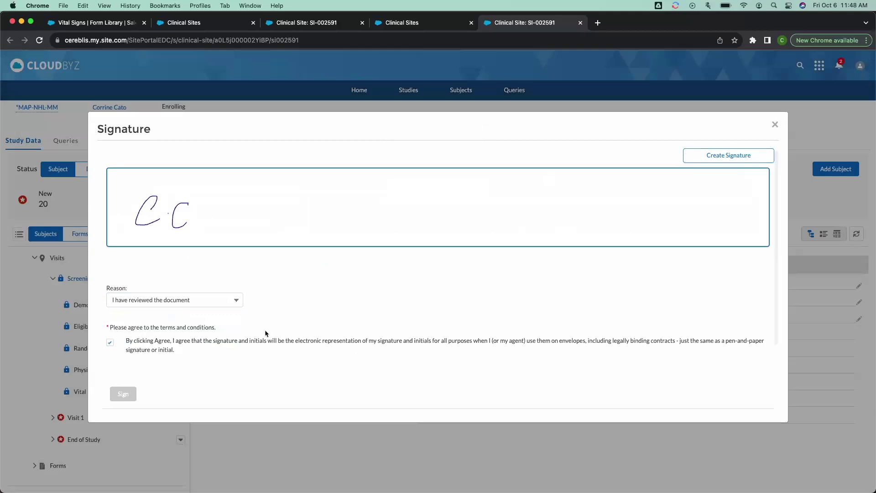
Paste the emailed one-time code and validate it to complete the PI signature
scroll(265, 330, down, 3)
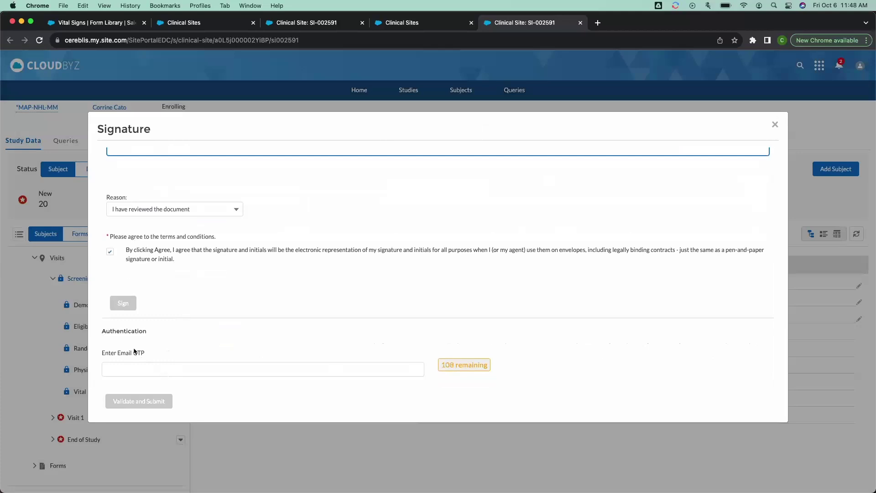
key(super+Tab)
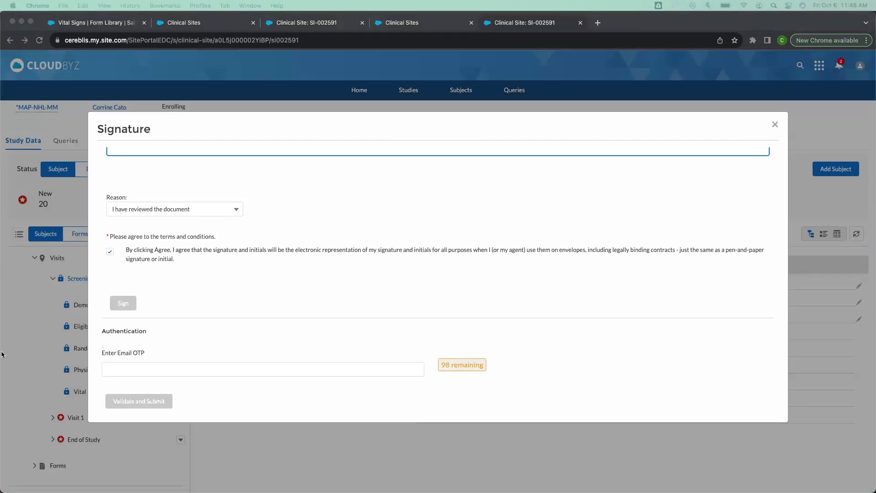
click(144, 374)
click(135, 371)
key(super+v)
click(133, 401)
scroll(354, 268, up, 2)
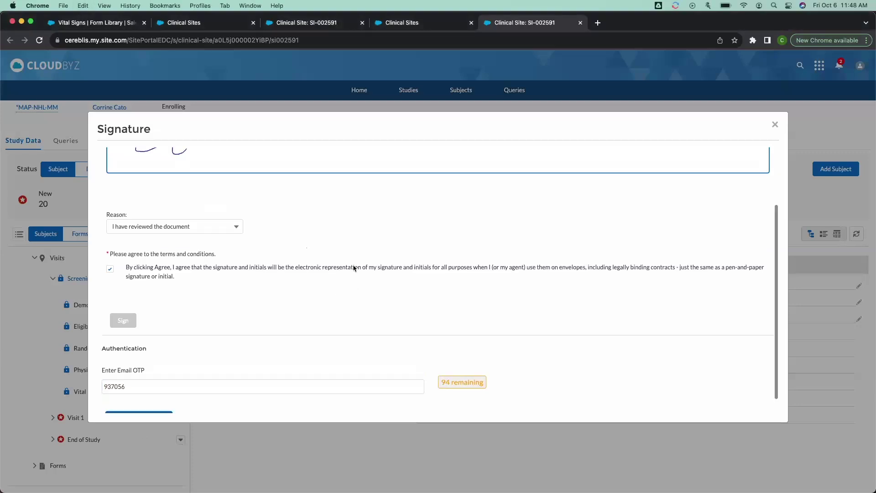
scroll(354, 268, down, 2)
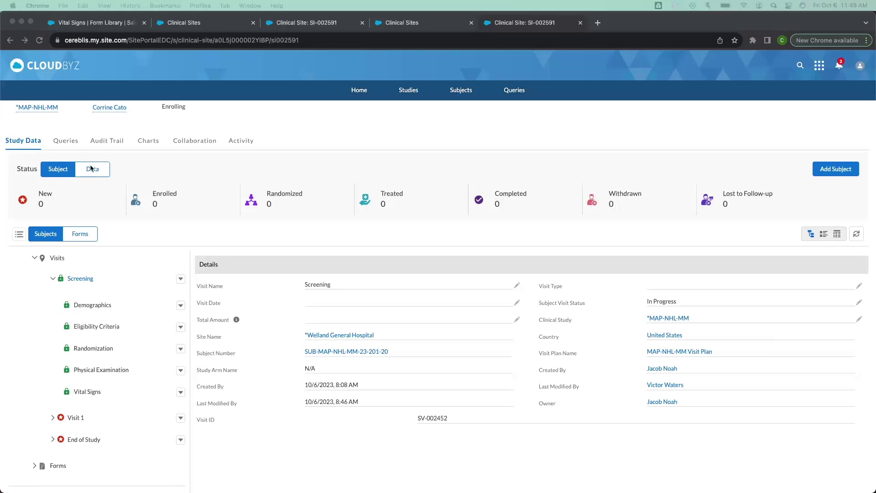
Reopen the Screening visit's PI Signature to confirm it was saved
click(179, 279)
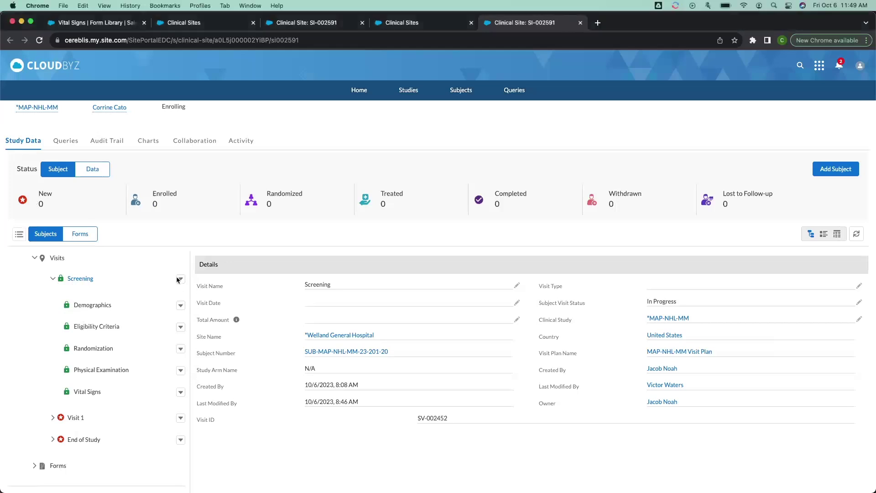
click(180, 279)
click(160, 296)
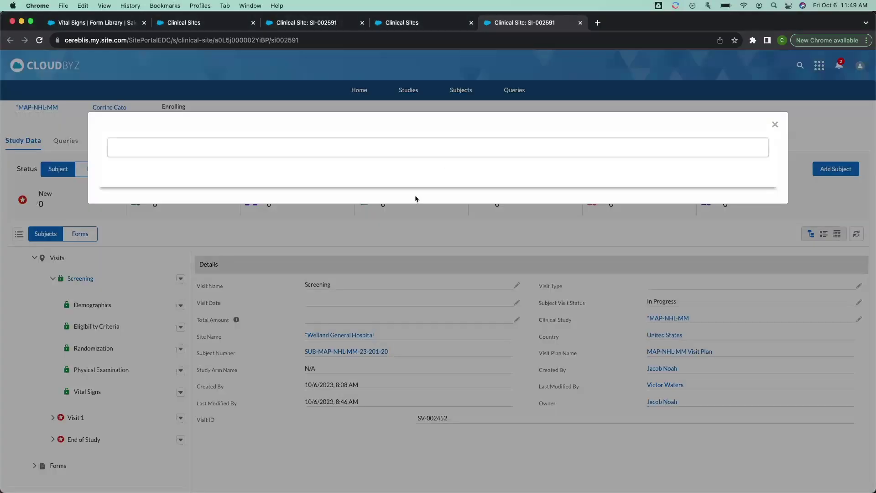
click(776, 124)
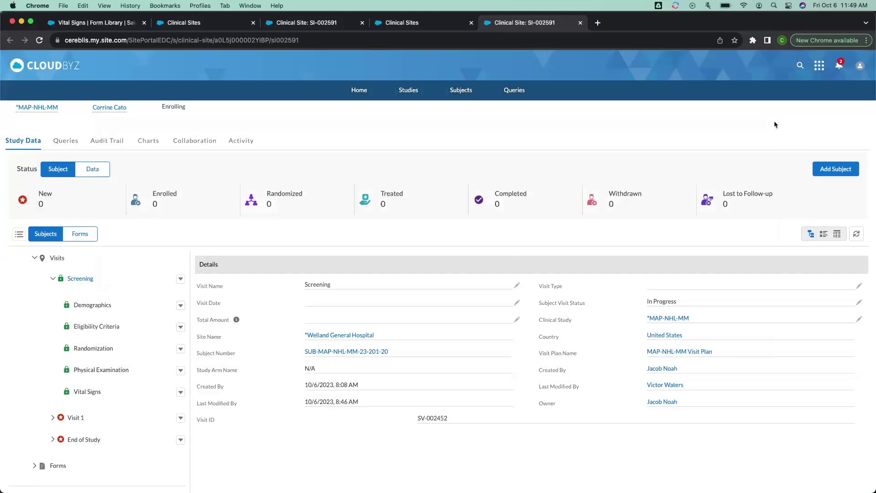